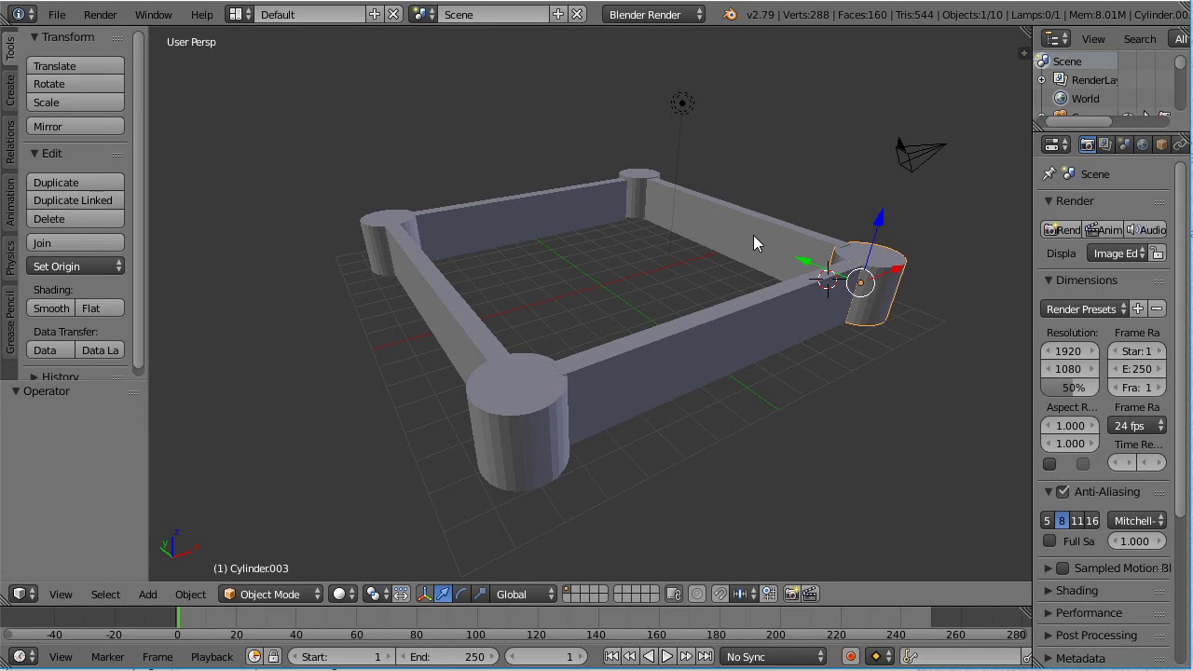
# Step: Orbit around the castle, deselect all, then select the back, left, front and right walls
pyautogui.moveTo(733, 244); pyautogui.dragTo(729, 275, button='middle')
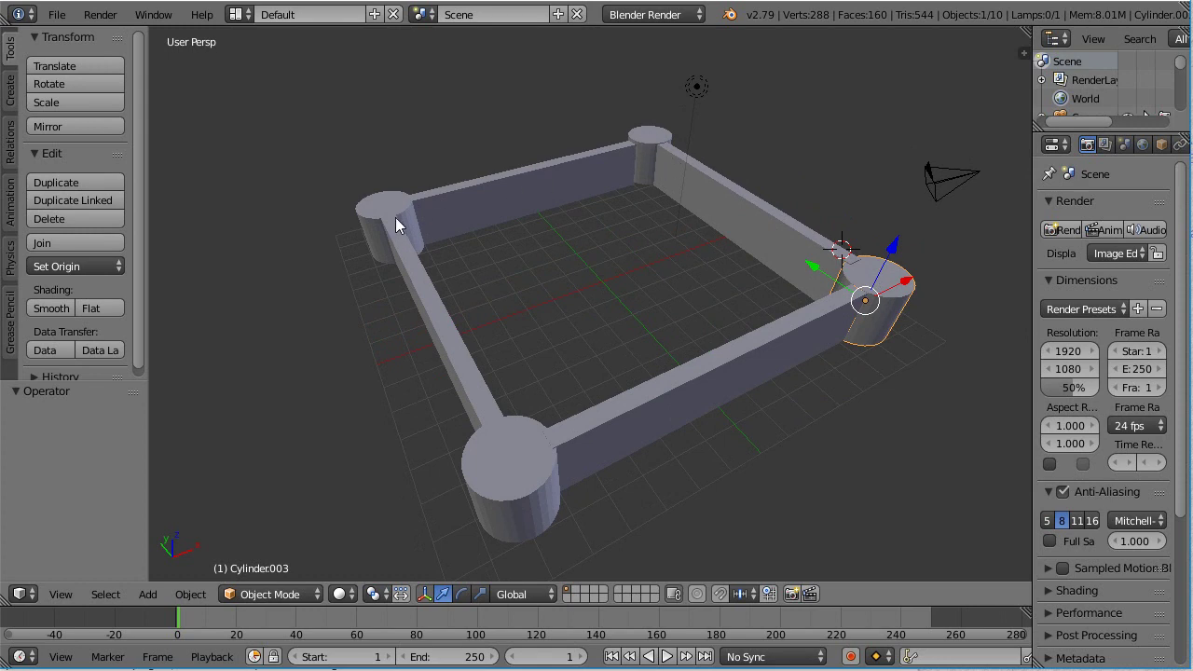
pyautogui.moveTo(631, 328); pyautogui.dragTo(612, 310, button='middle')
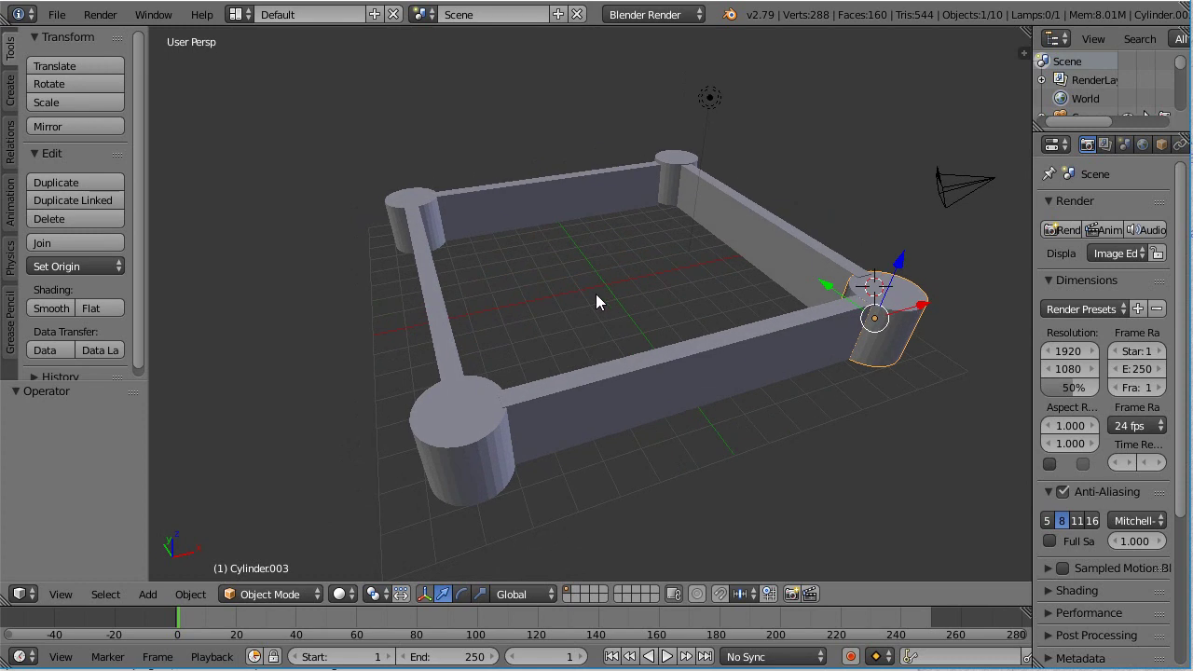
pyautogui.rightClick(643, 200)
pyautogui.press('a')
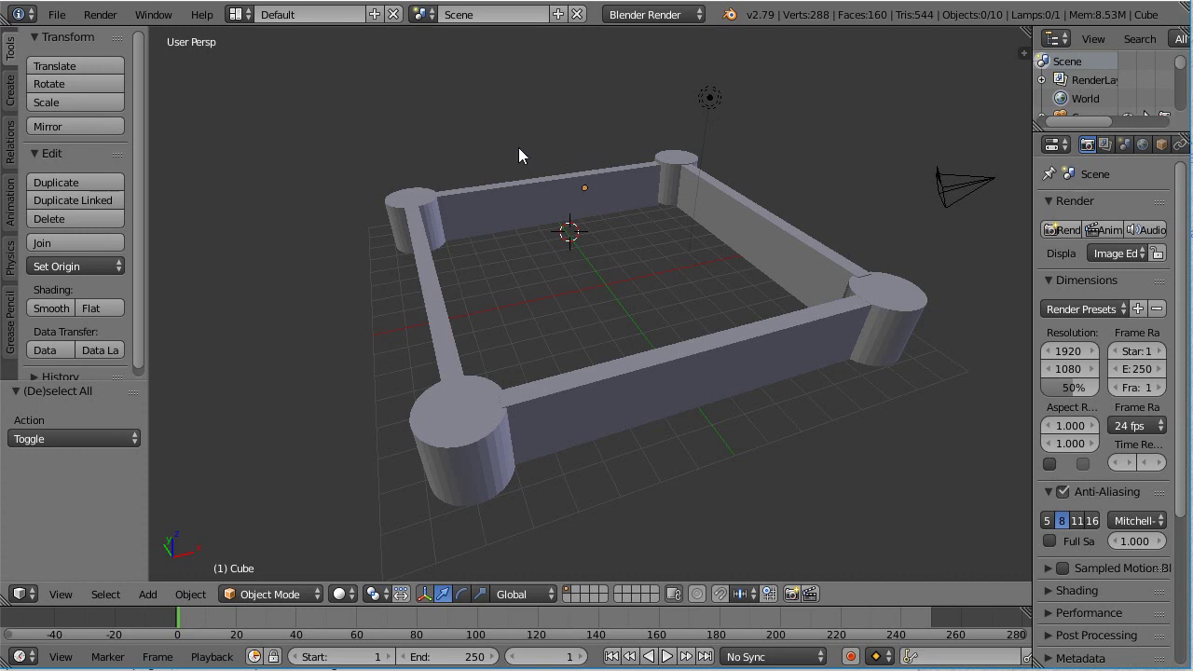
pyautogui.rightClick(518, 206)
pyautogui.rightClick(425, 268)
pyautogui.rightClick(608, 377)
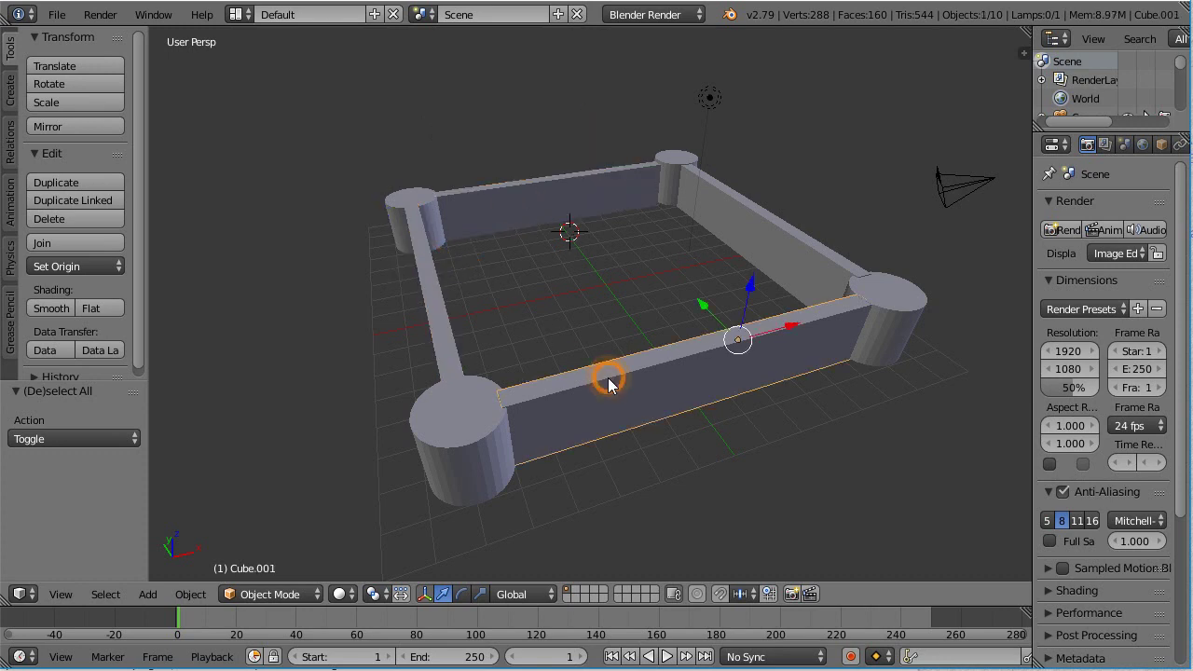
pyautogui.rightClick(777, 246)
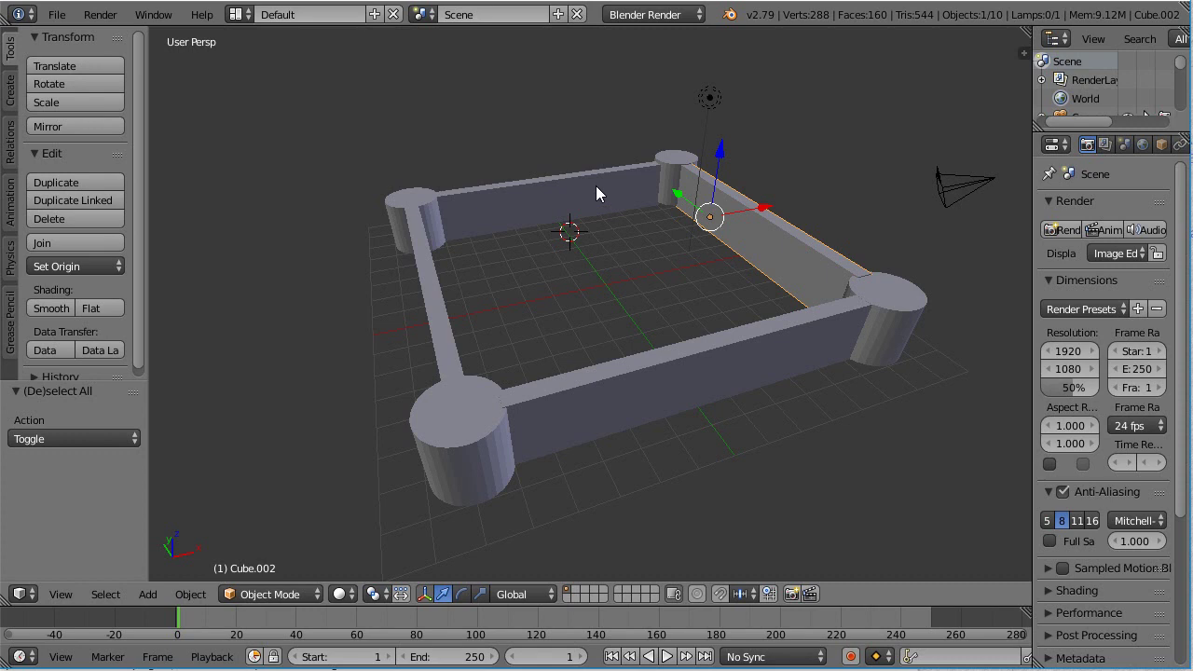
# Step: Reposition the 3D cursor on the floor, settling it near the front wall
pyautogui.click(604, 247)
pyautogui.click(578, 280)
pyautogui.click(504, 296)
pyautogui.click(542, 232)
pyautogui.click(589, 286)
pyautogui.click(604, 269)
pyautogui.click(591, 264)
pyautogui.click(616, 242)
pyautogui.click(602, 275)
# Step: Set Select With to Left in User Preferences and save it as the default
pyautogui.click(57, 14)
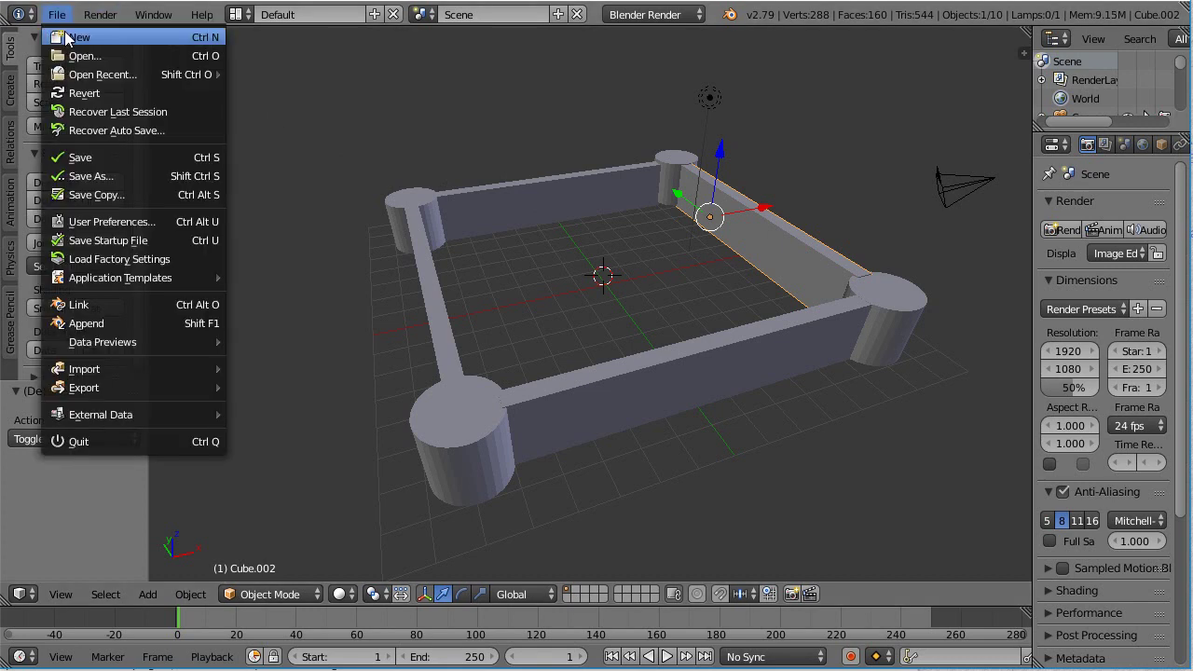
pyautogui.click(93, 221)
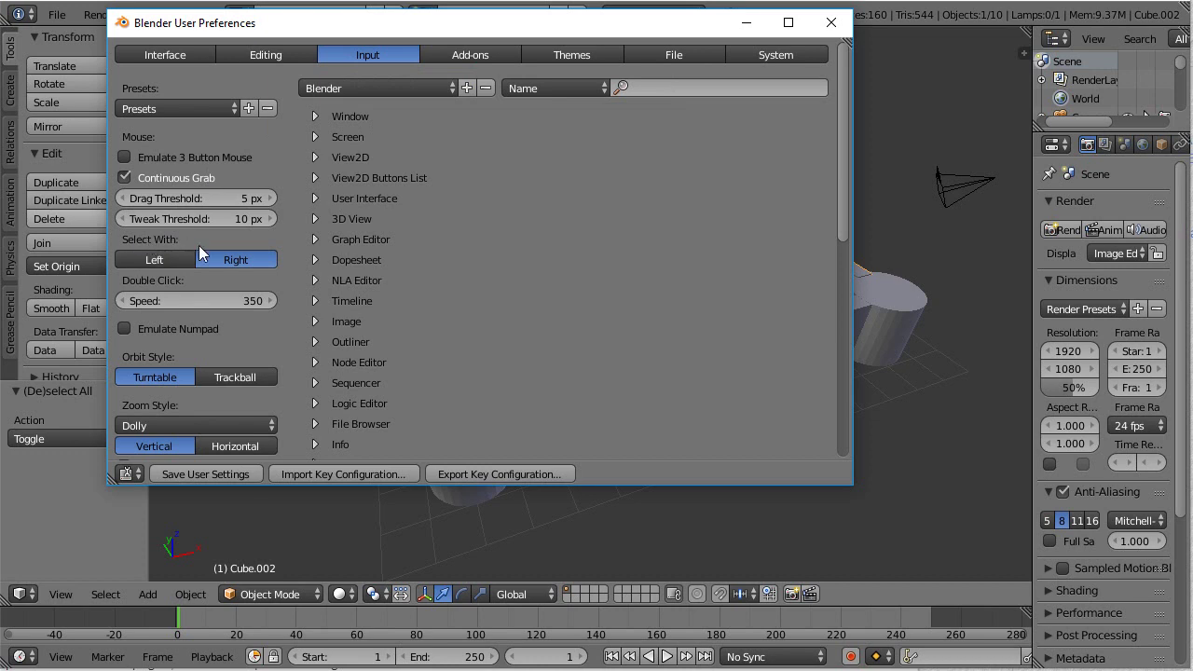
pyautogui.click(151, 261)
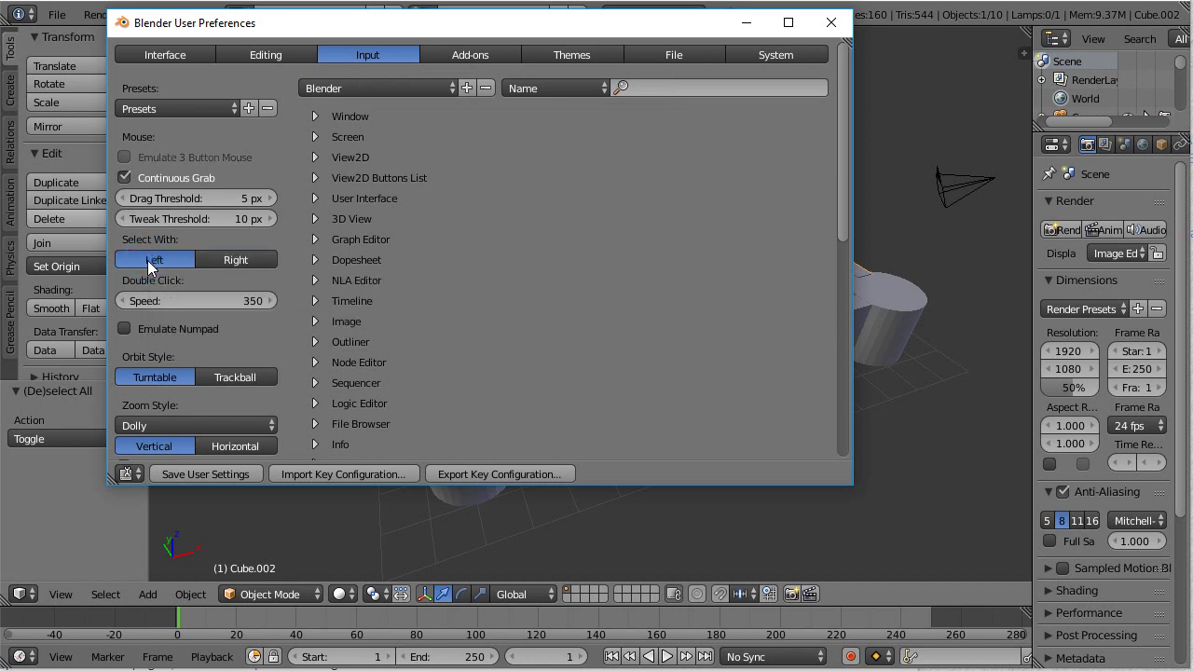
pyautogui.click(235, 478)
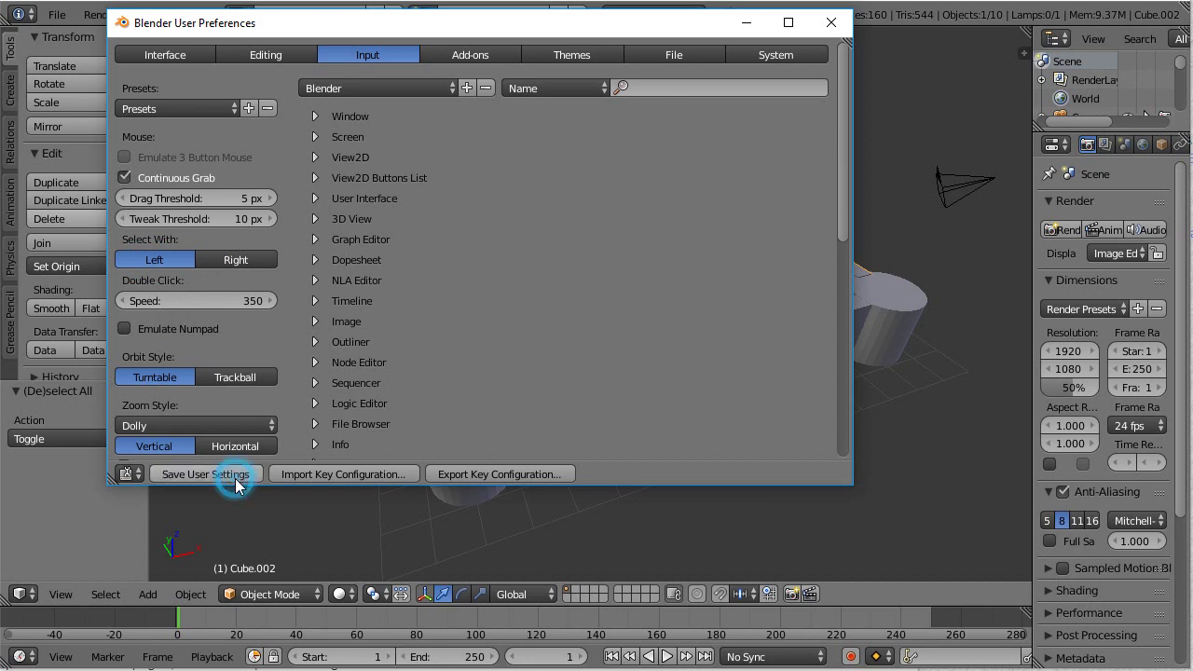
pyautogui.click(830, 22)
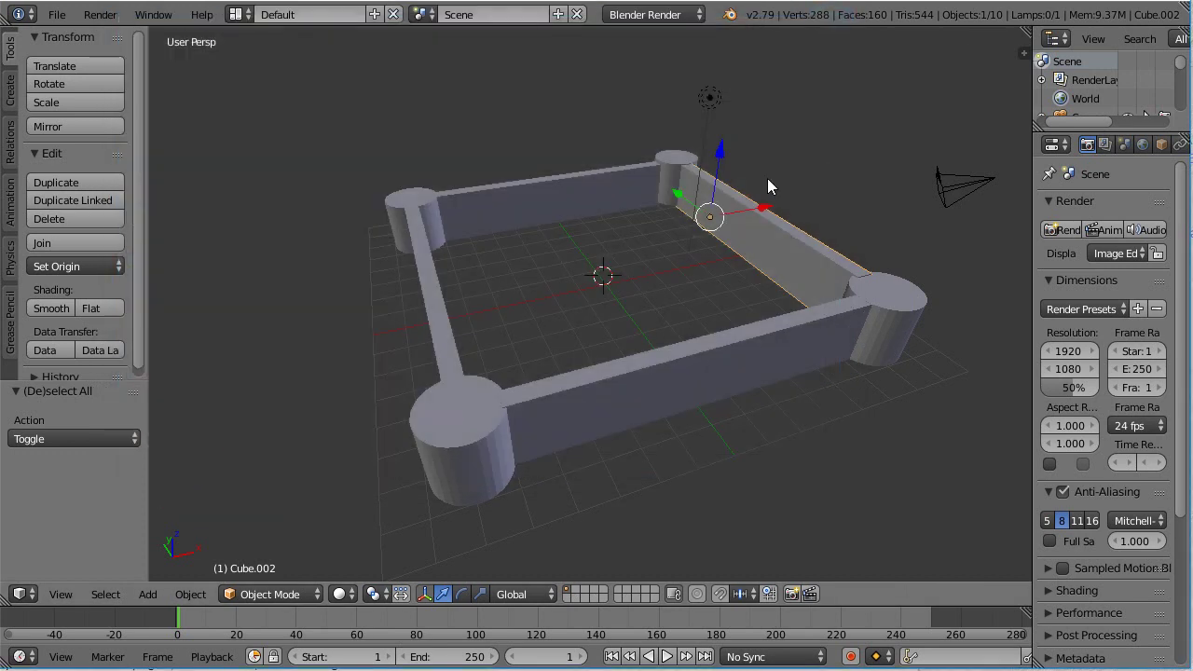
pyautogui.click(583, 196)
# Step: Select in turn the left wall, front-left tower, front wall, lamp, camera and right back wall
pyautogui.click(437, 281)
pyautogui.click(459, 399)
pyautogui.click(582, 405)
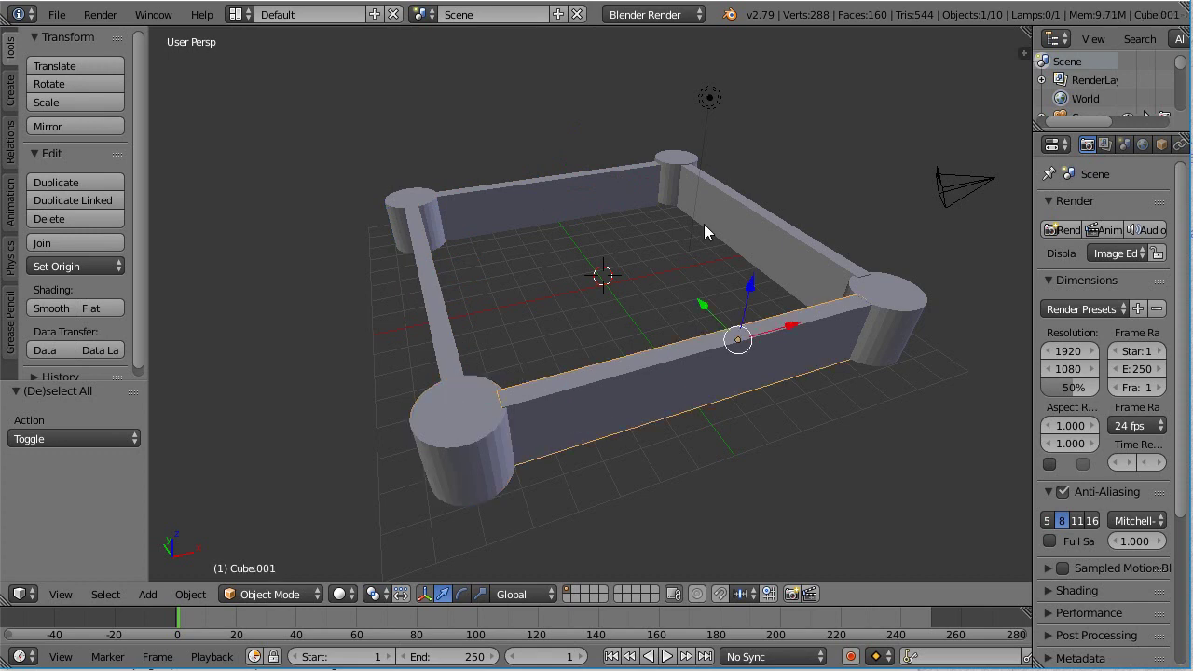
pyautogui.click(708, 95)
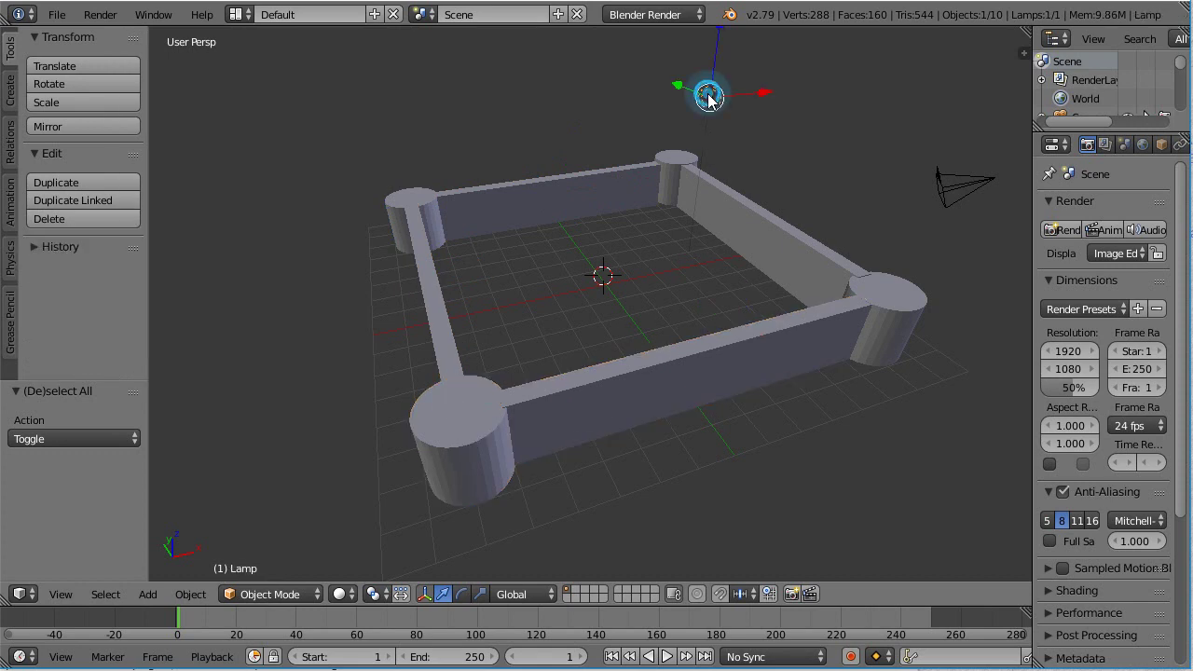
pyautogui.click(951, 185)
pyautogui.rightClick(752, 213)
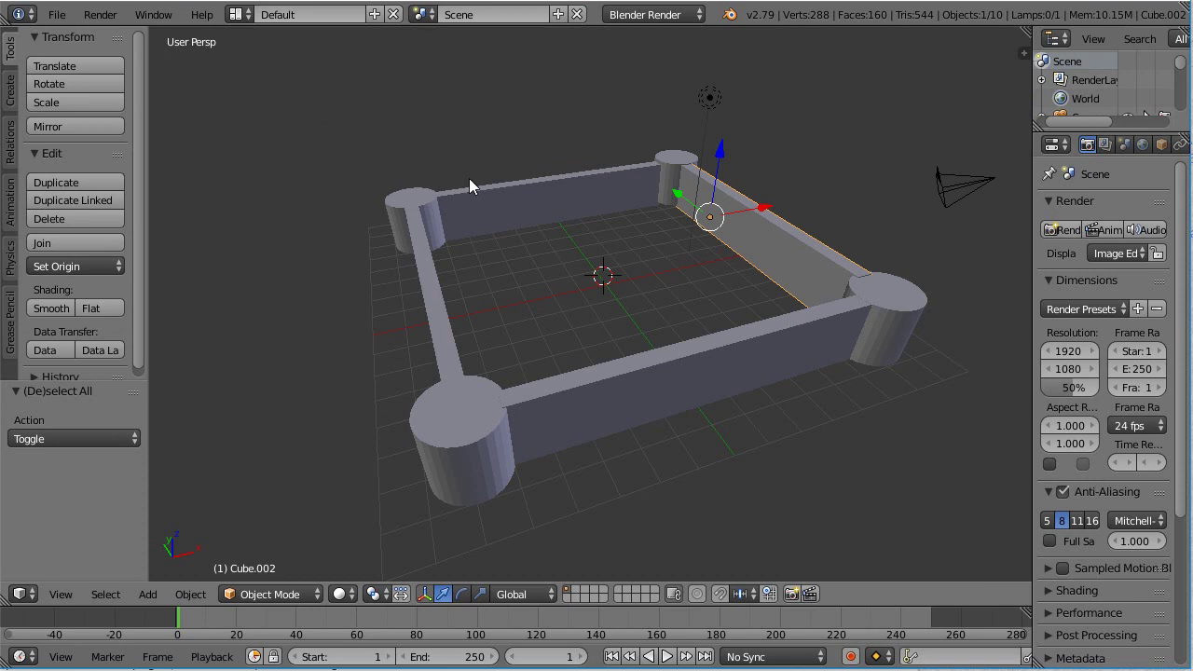
# Step: Move the right back wall, left wall, front wall and left tower into the grid's middle
pyautogui.press('g')
pyautogui.click(454, 359)
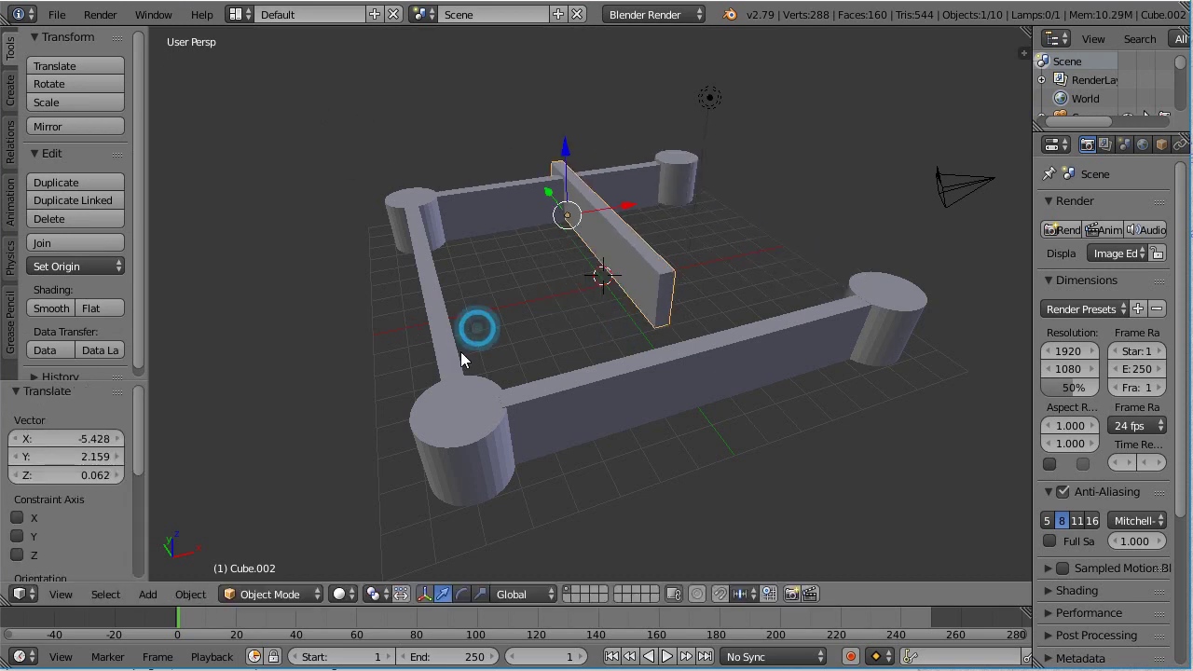
pyautogui.rightClick(454, 362)
pyautogui.press('g')
pyautogui.click(622, 413)
pyautogui.rightClick(588, 395)
pyautogui.press('g')
pyautogui.click(471, 425)
pyautogui.rightClick(471, 419)
pyautogui.press('g')
pyautogui.click(592, 342)
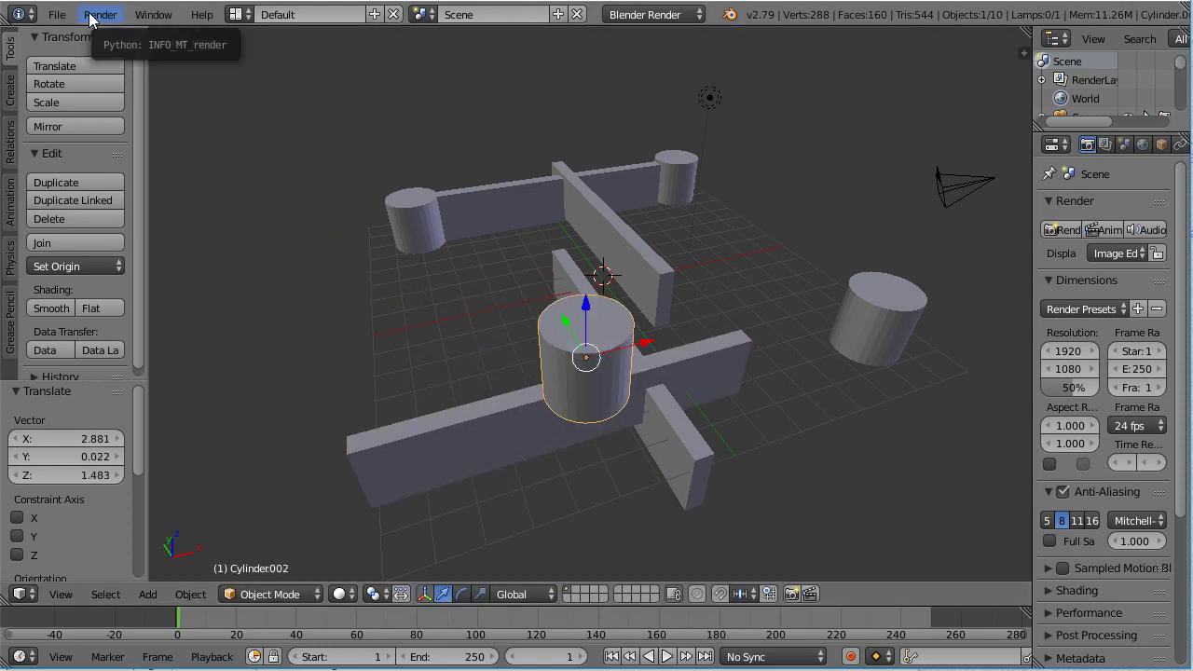
pyautogui.click(55, 14)
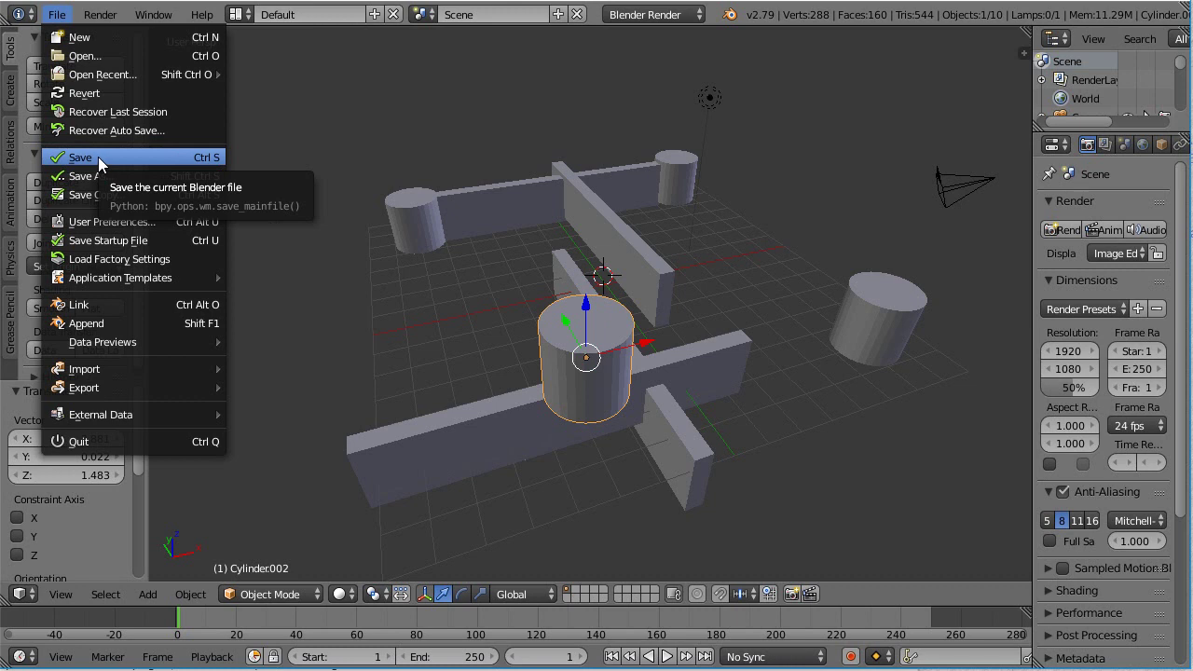
# Step: Reload the start-up file, replacing the castle with the default cube, camera and lamp
pyautogui.click(61, 42)
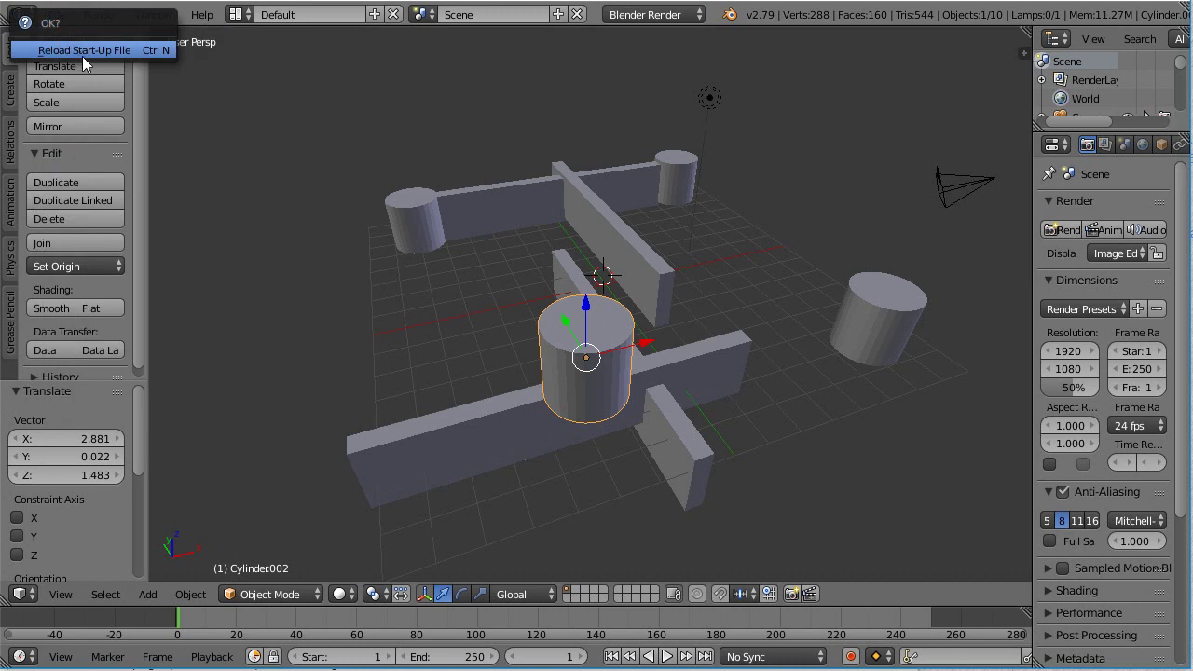
pyautogui.click(72, 55)
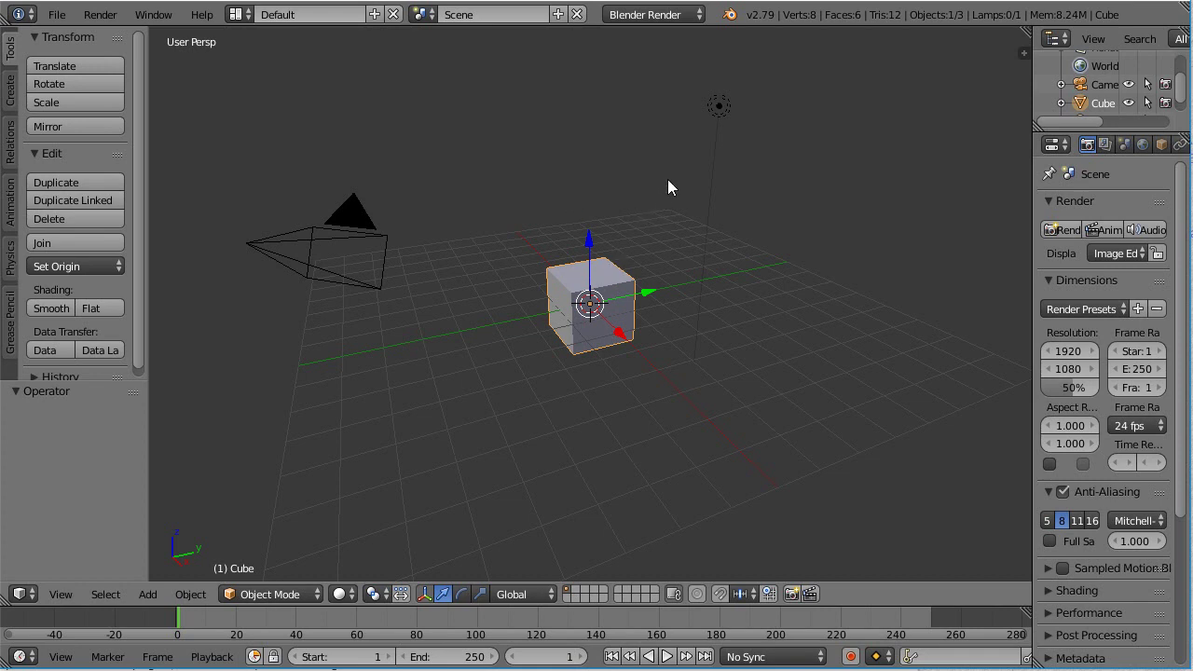
pyautogui.press('a')
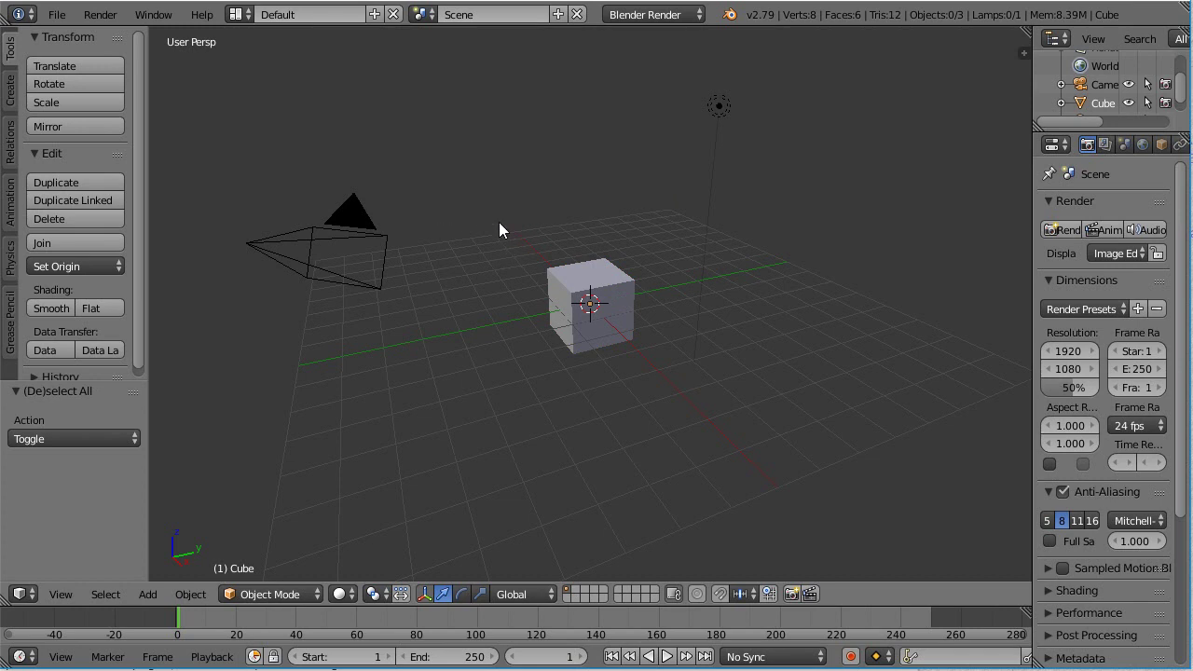
pyautogui.press('a')
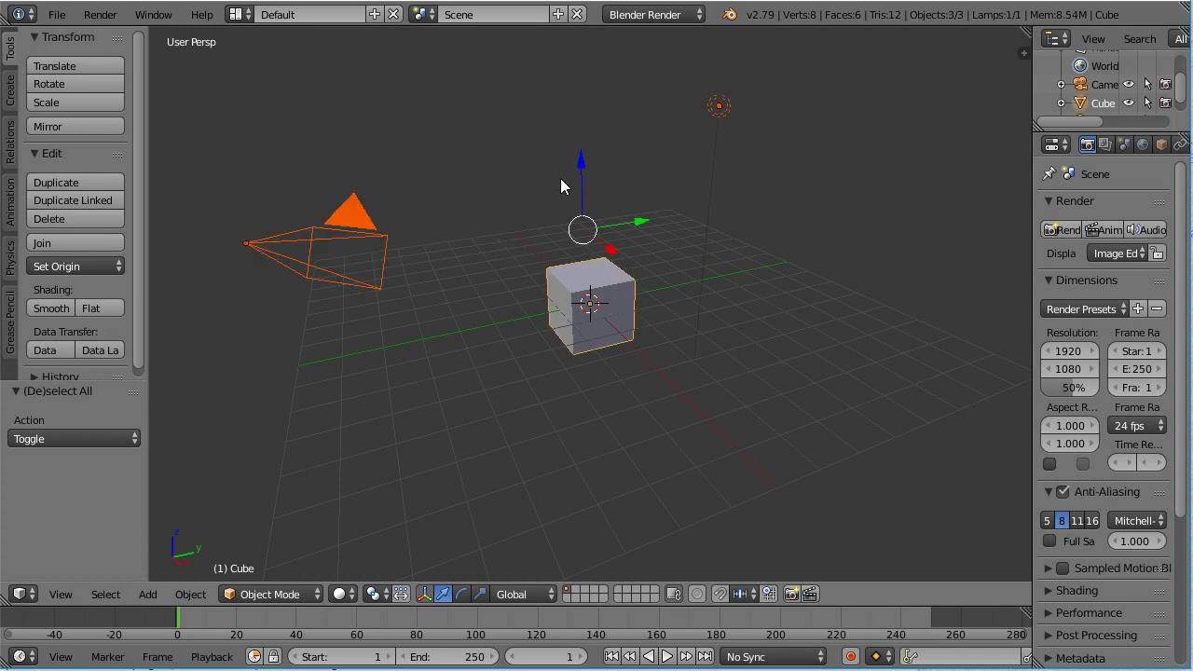
pyautogui.press('a')
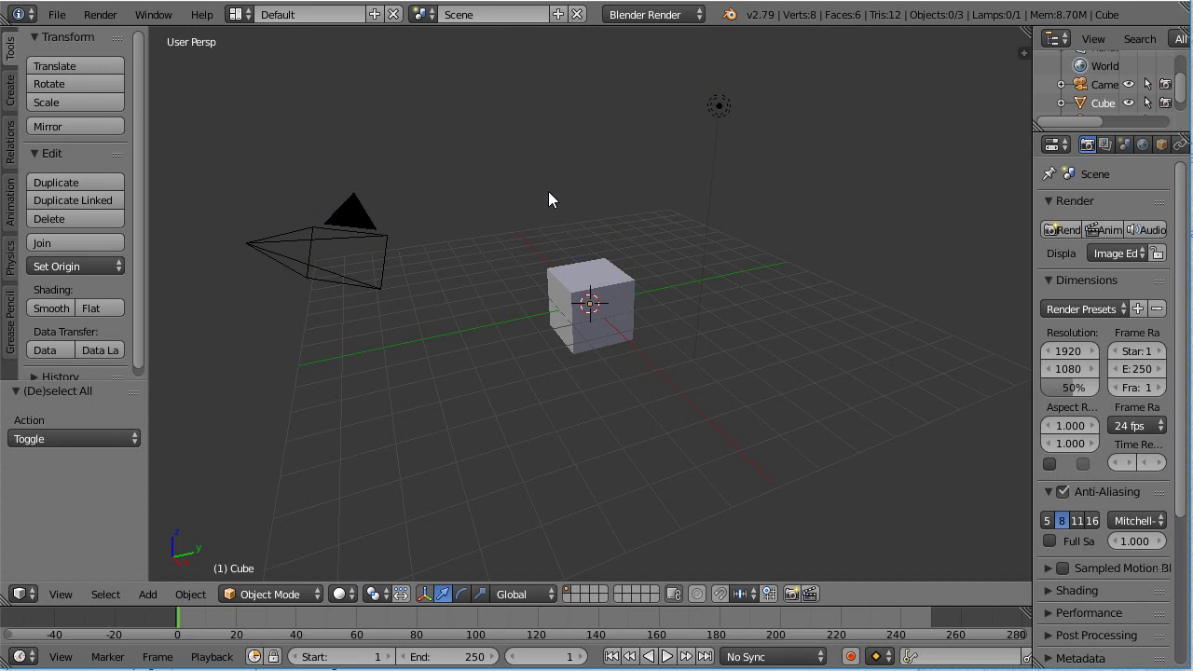
pyautogui.rightClick(376, 242)
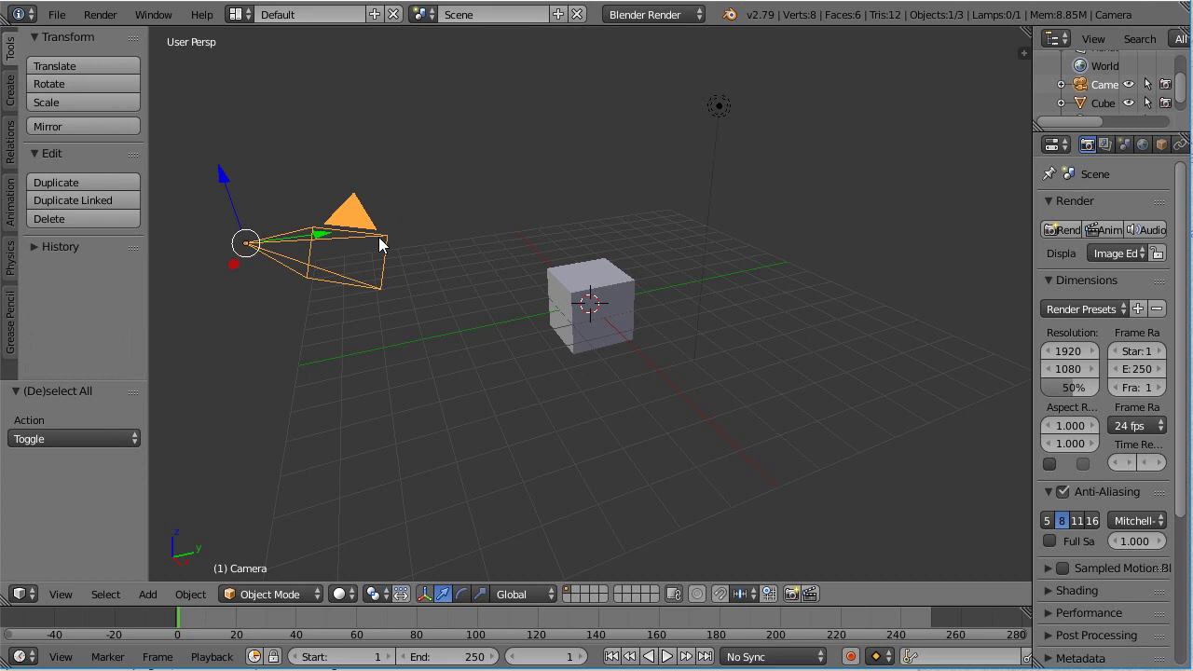
pyautogui.press('a')
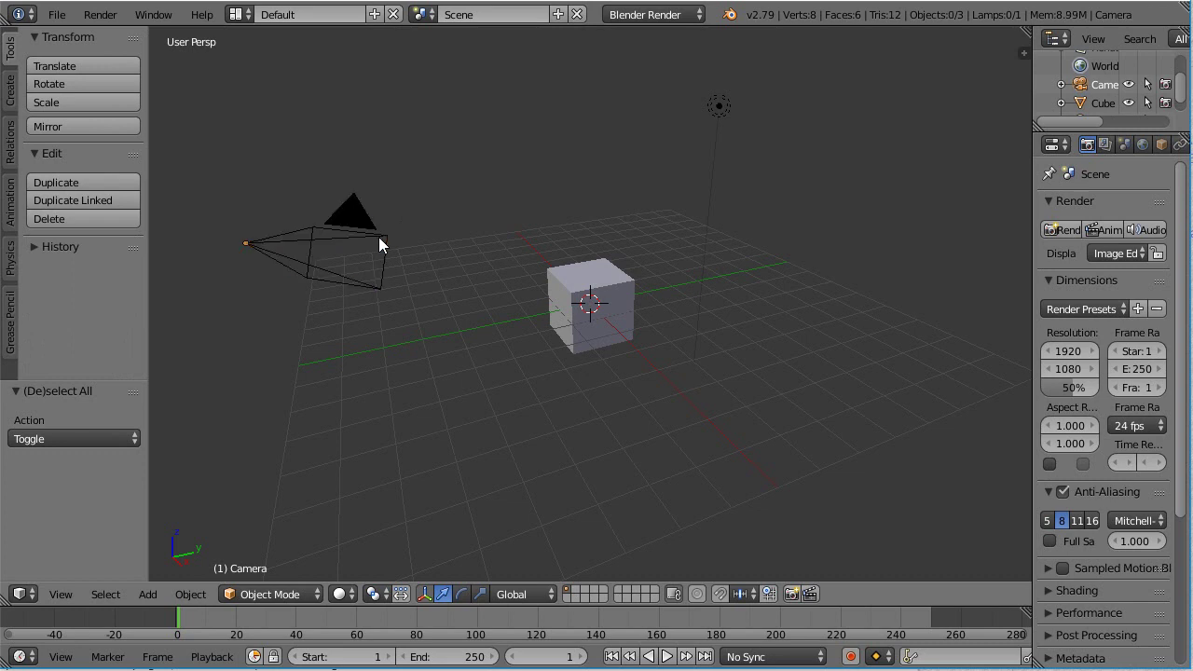
pyautogui.rightClick(719, 115)
pyautogui.press('a')
pyautogui.rightClick(623, 289)
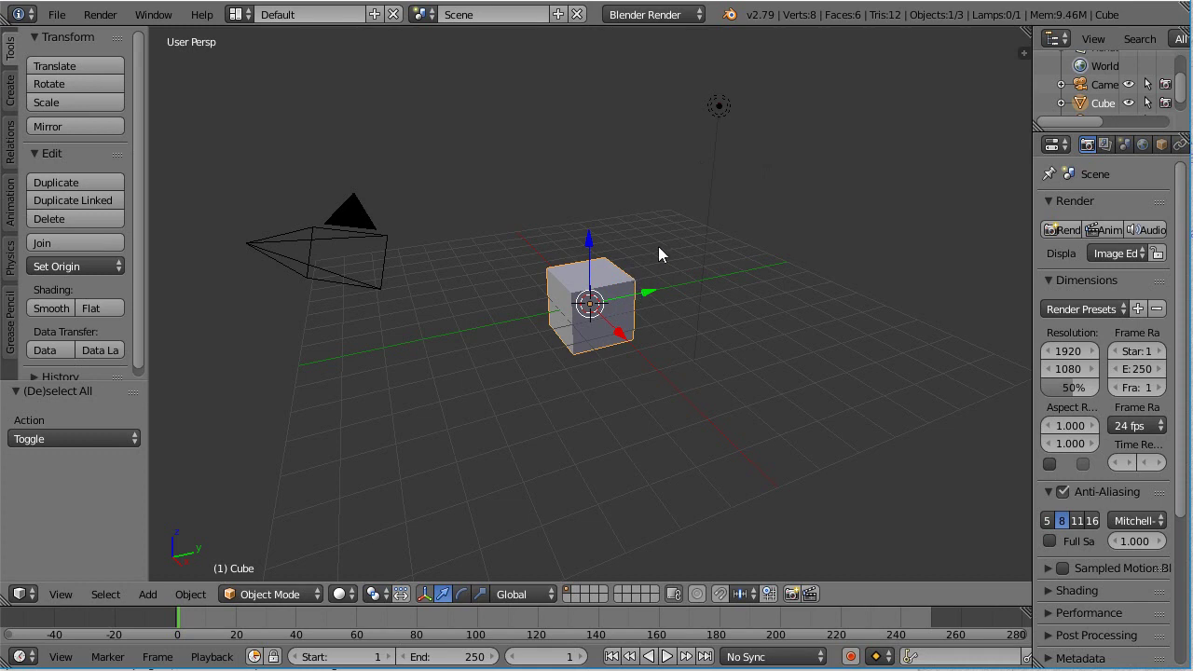
pyautogui.press('a')
pyautogui.rightClick(614, 284)
pyautogui.press('x')
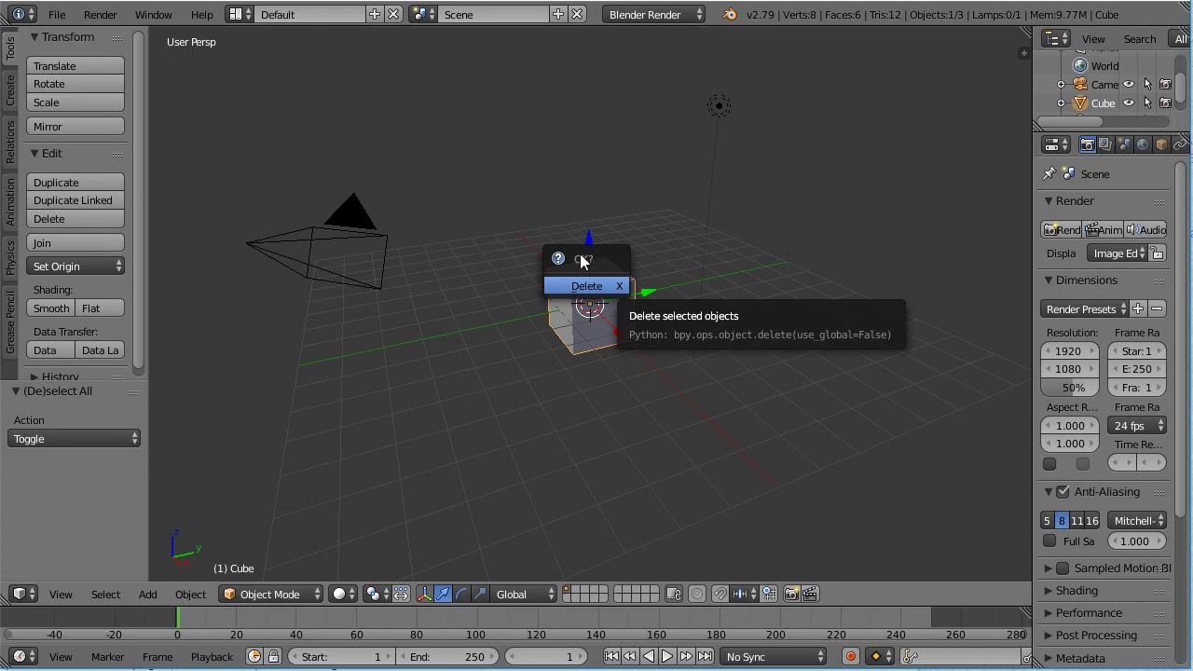
# Step: Delete the default cube with the Tools tab's Delete button, confirming the popup
pyautogui.click(580, 252)
pyautogui.rightClick(560, 183)
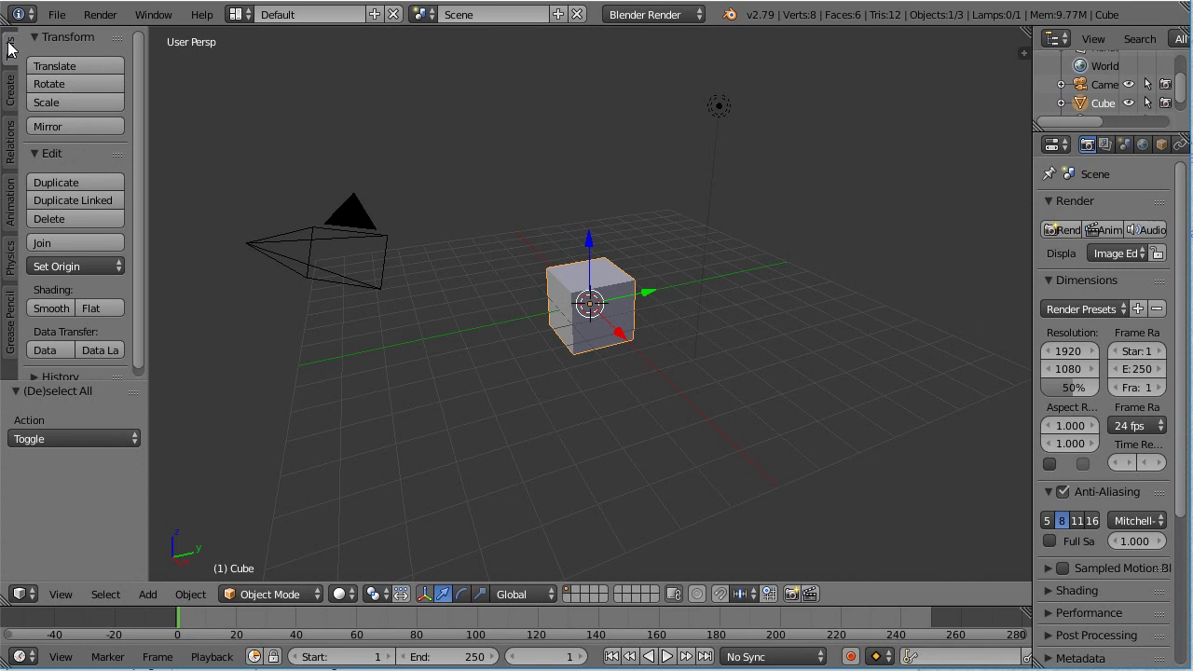
pyautogui.click(11, 93)
pyautogui.click(11, 142)
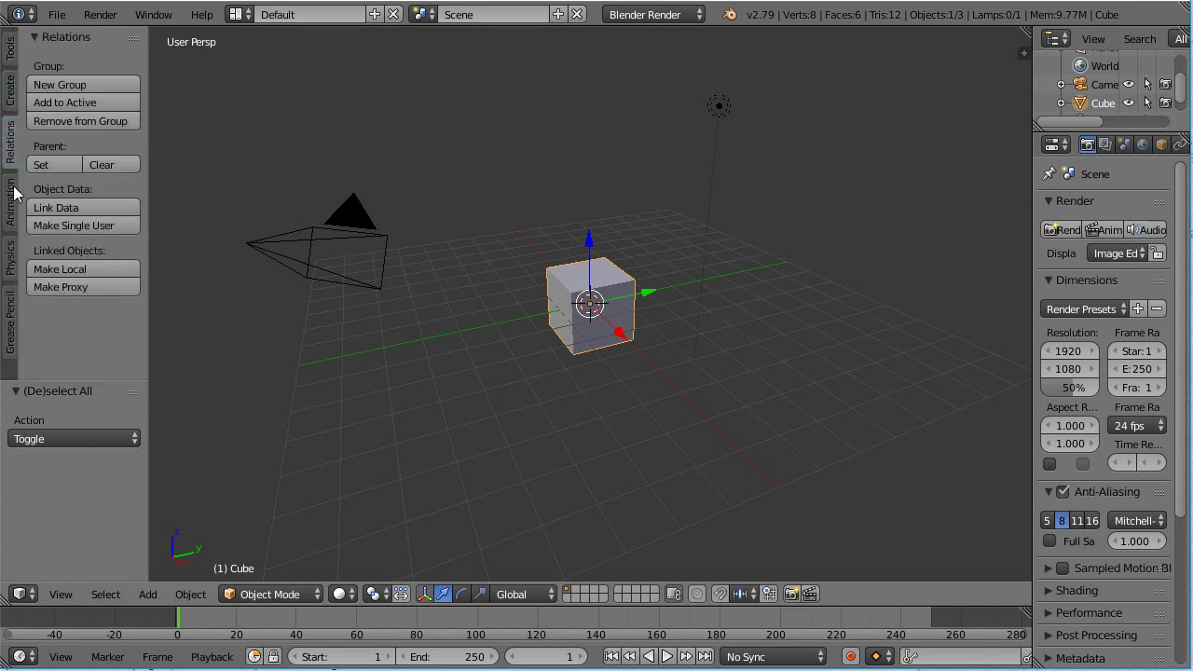
pyautogui.click(11, 52)
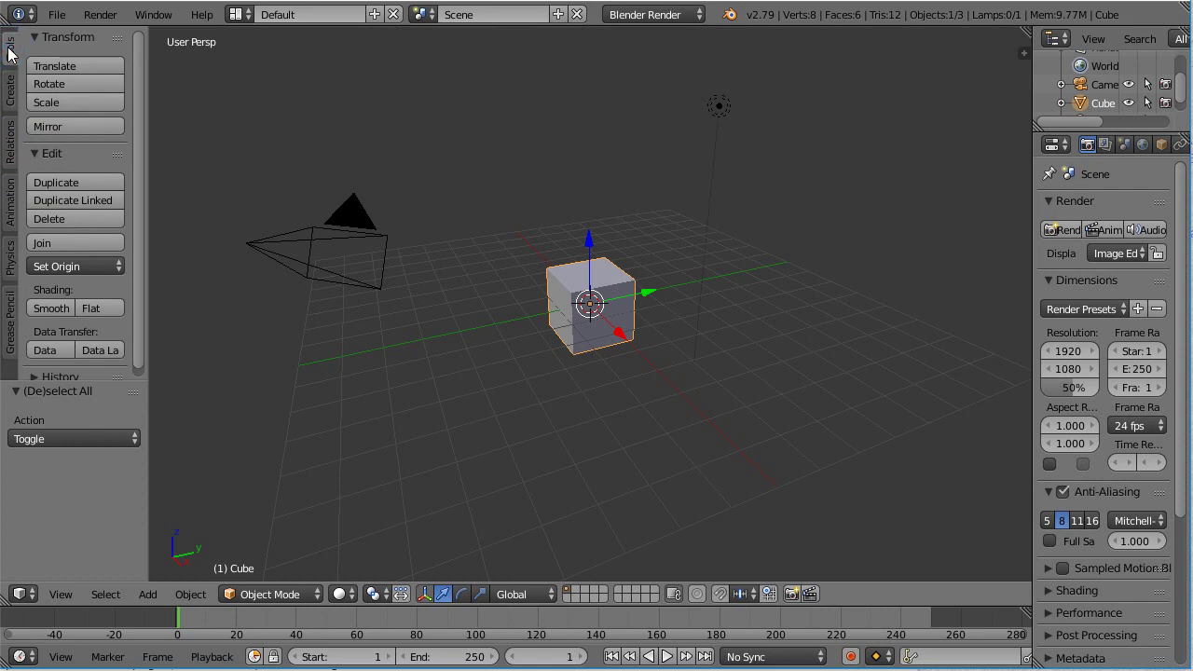
pyautogui.click(85, 218)
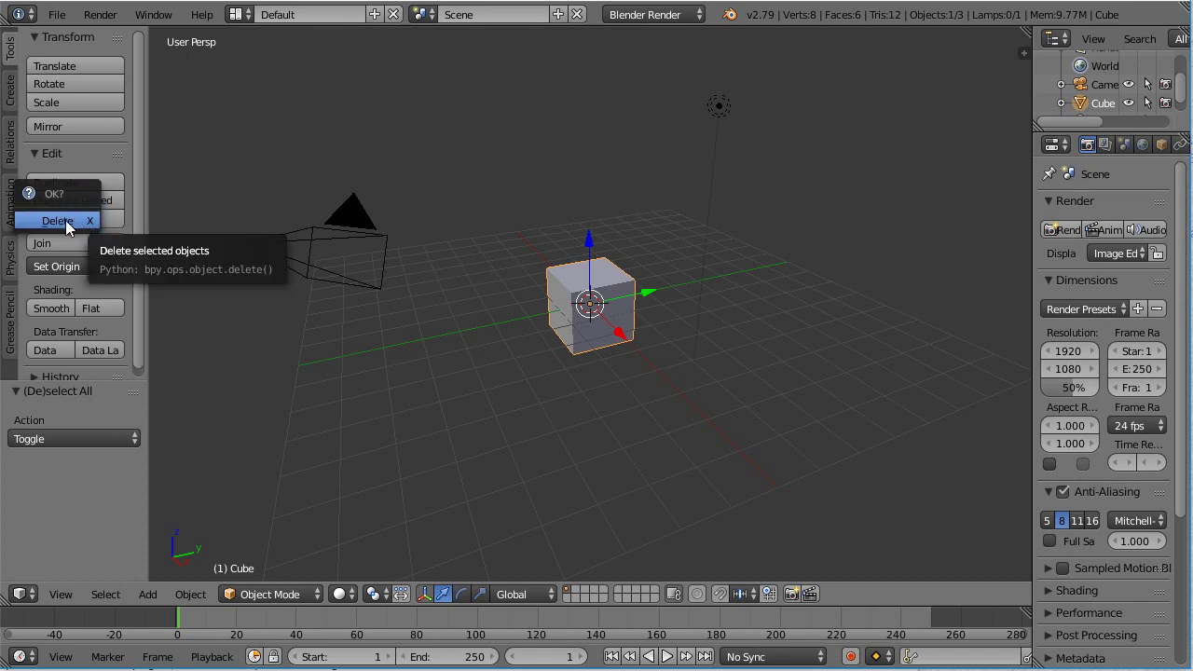
pyautogui.click(63, 223)
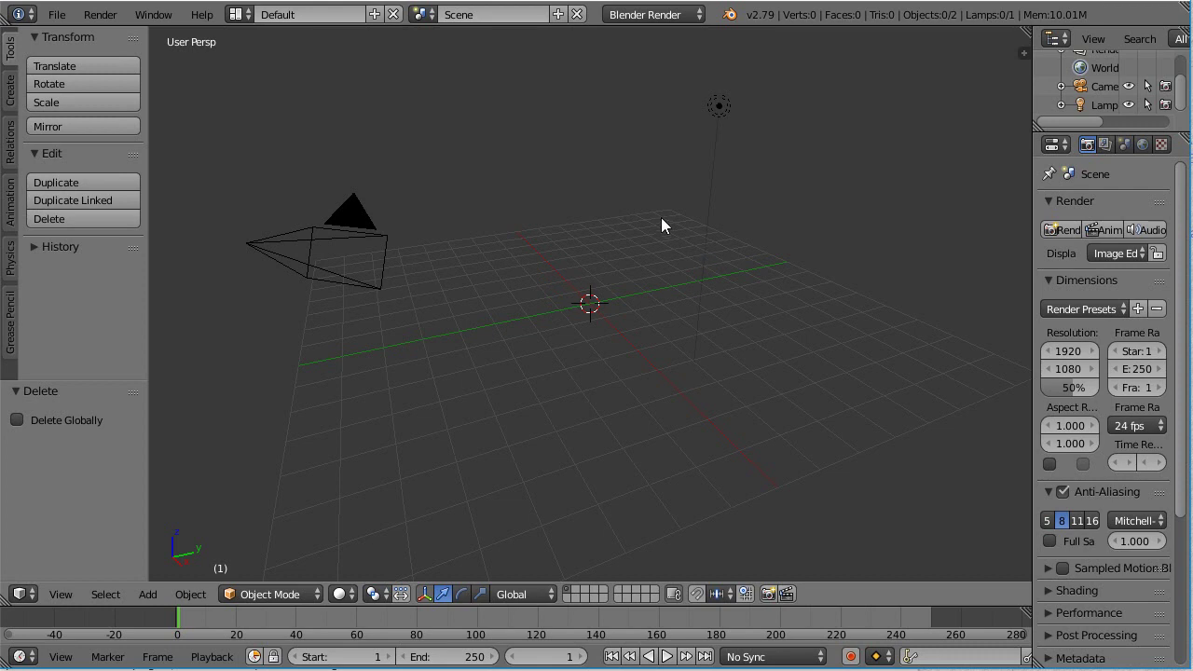
# Step: Add a 32-vertex cylinder, radius 1 and depth 2, from the Create tab's primitives
pyautogui.click(11, 93)
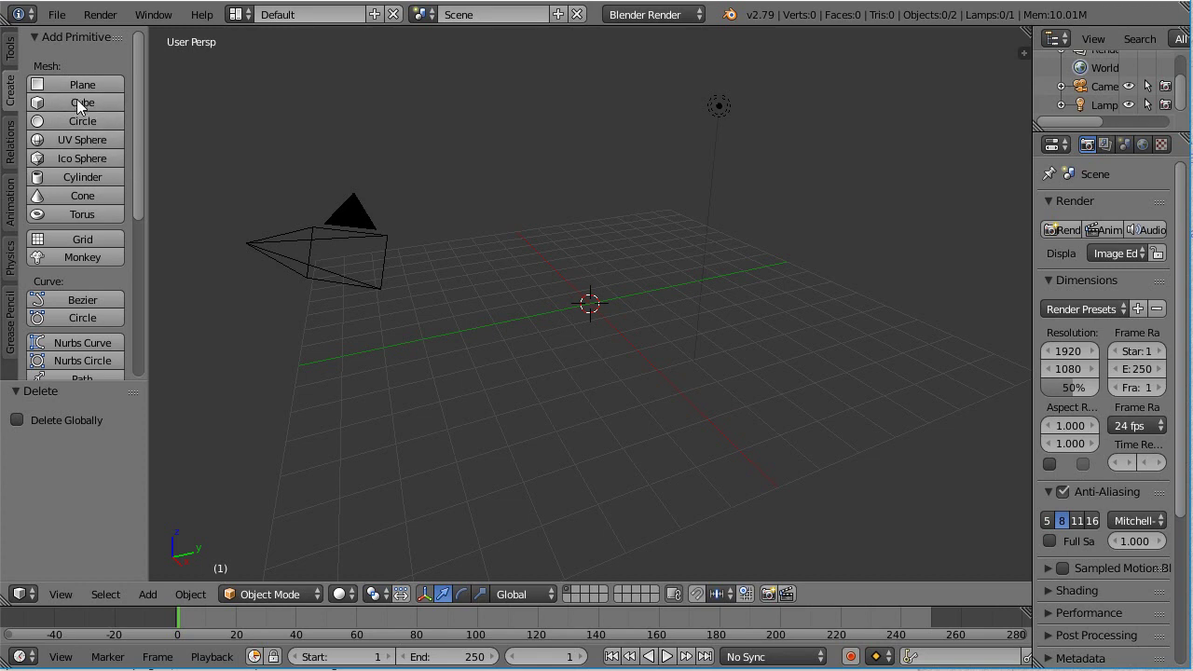
pyautogui.click(70, 178)
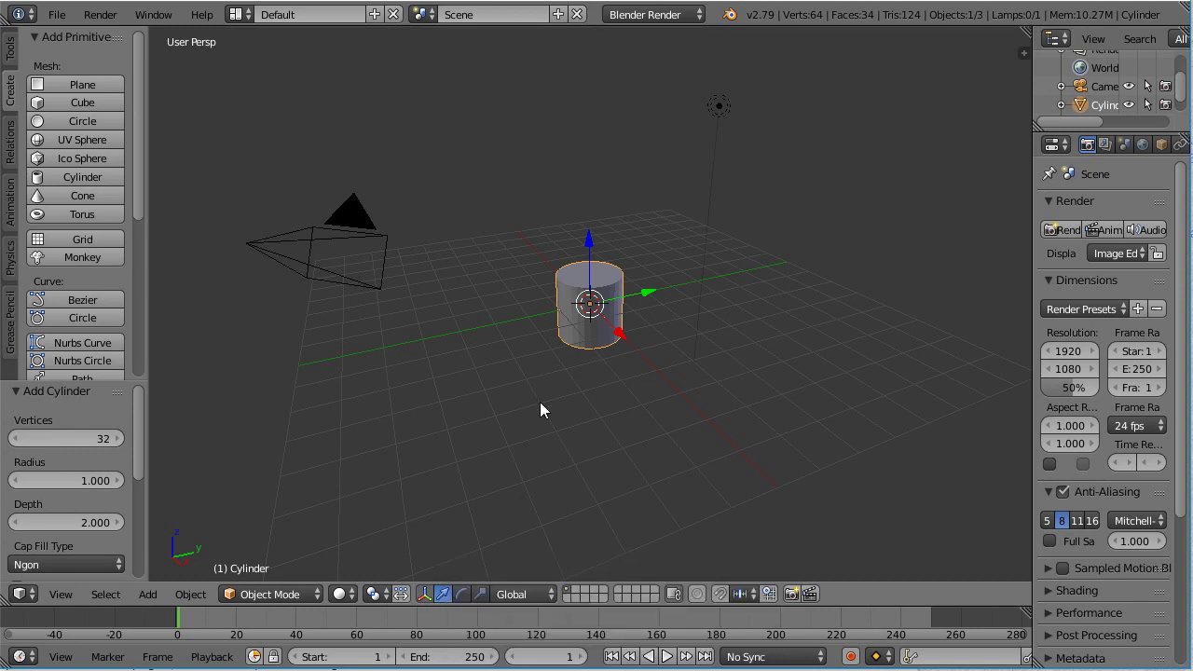
# Step: Grab the cylinder off-centre, raise it along Z, then shift it 0.615 along Y
pyautogui.rightClick(603, 282)
pyautogui.press('g')
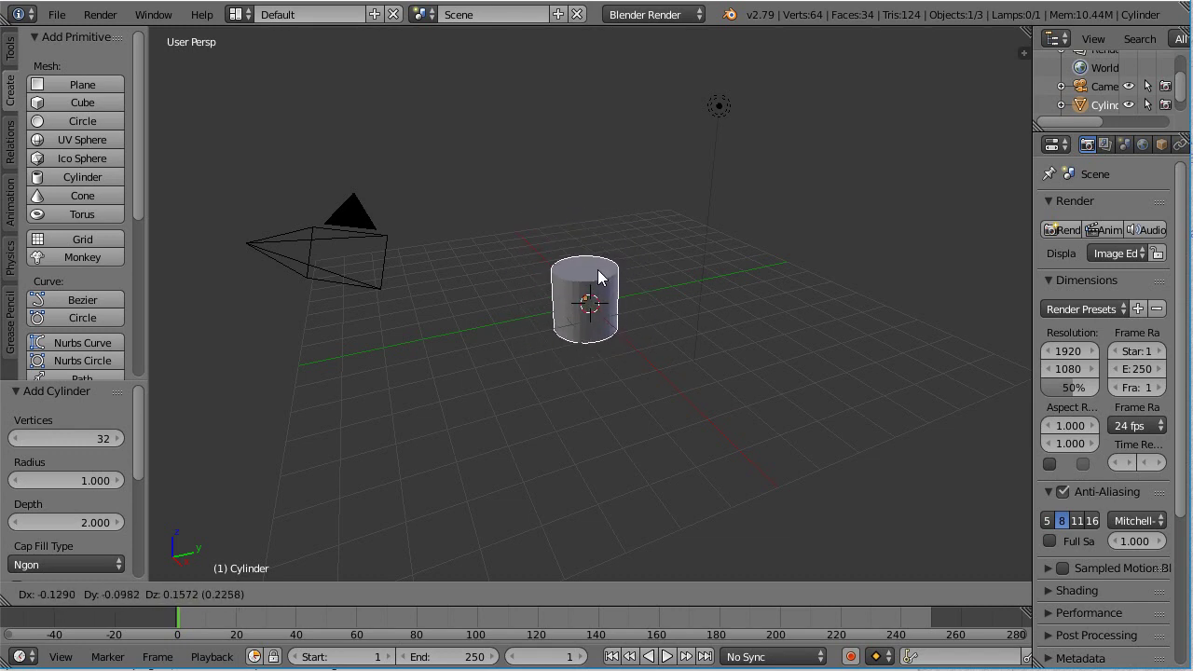
pyautogui.click(599, 270)
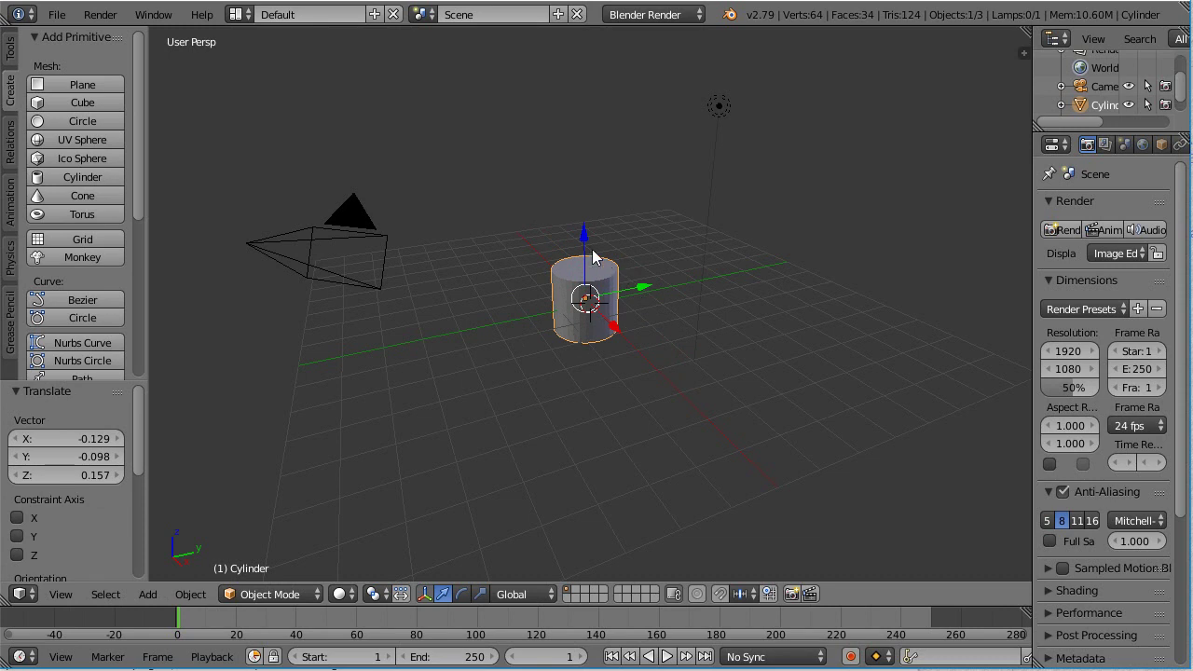
pyautogui.moveTo(588, 244); pyautogui.dragTo(586, 220)
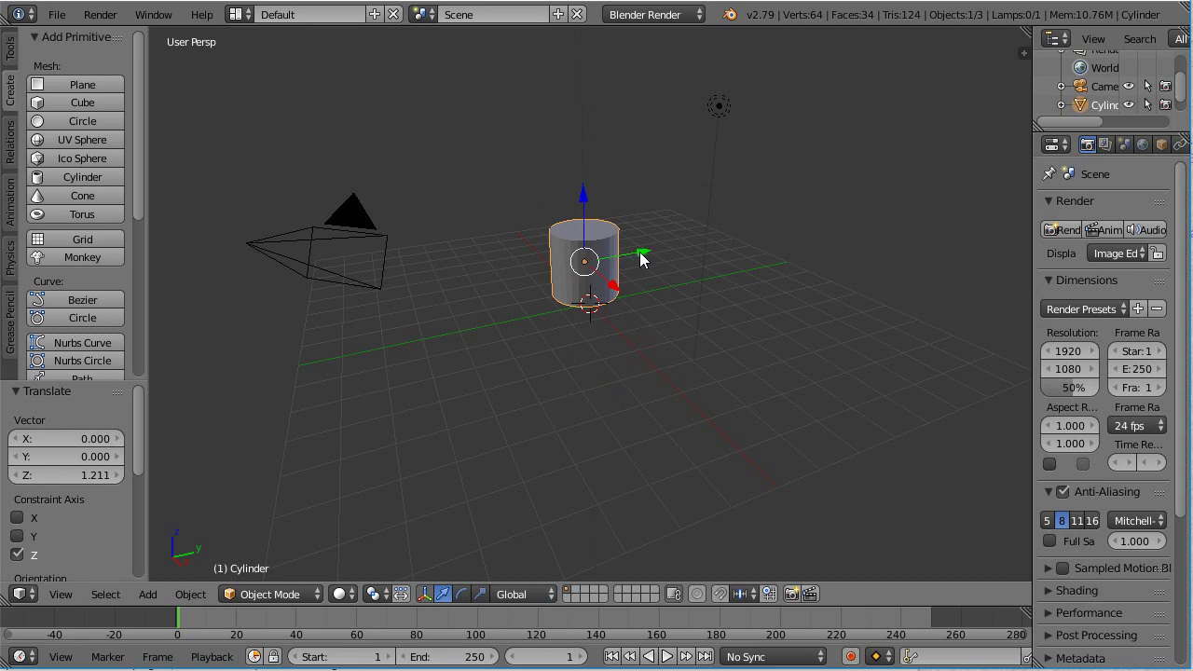
pyautogui.moveTo(639, 258); pyautogui.dragTo(696, 207)
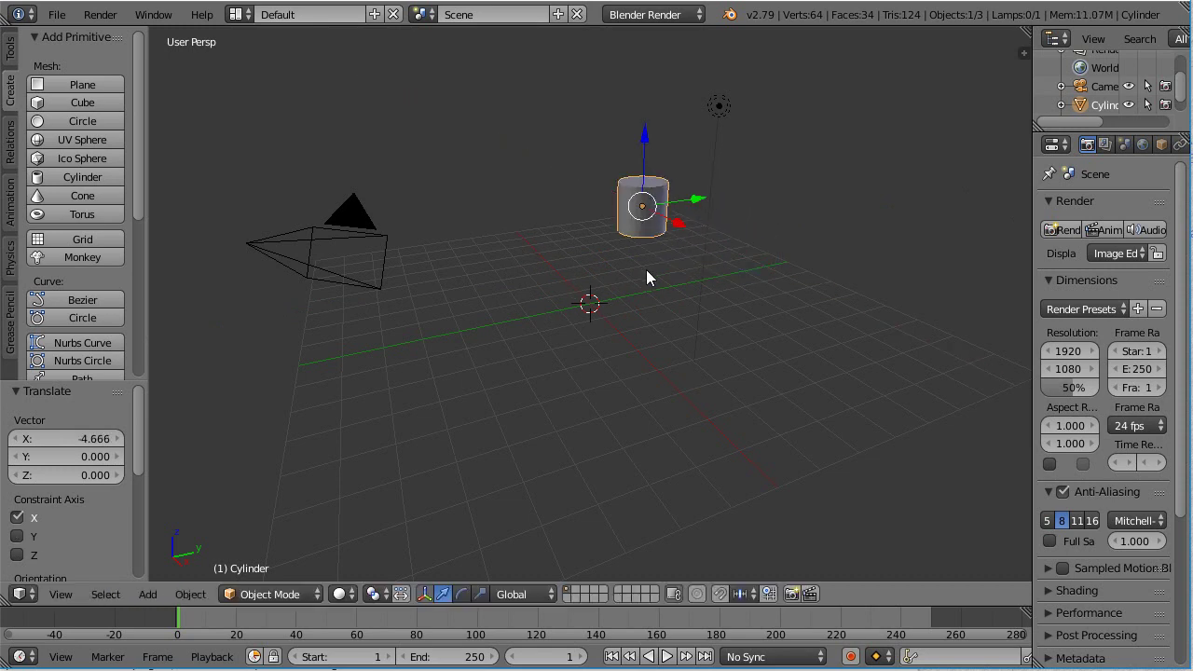
pyautogui.moveTo(696, 201)
pyautogui.mouseDown()
pyautogui.moveTo(710, 209)
pyautogui.moveTo(722, 198)
pyautogui.moveTo(709, 200)
pyautogui.mouseUp()
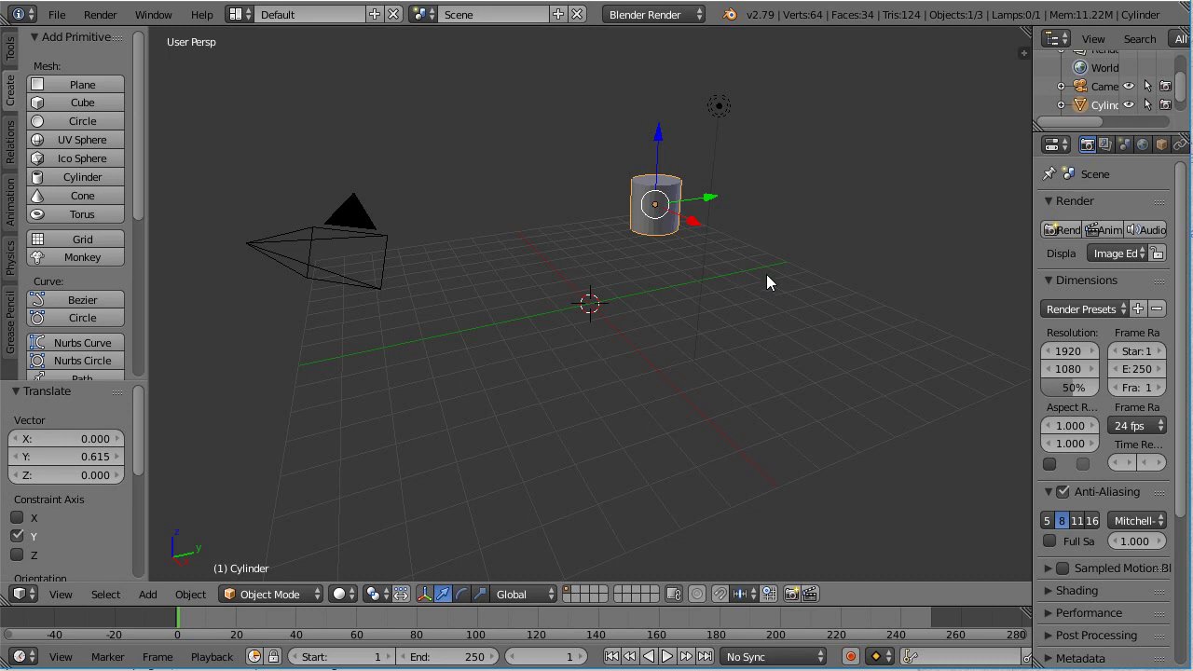
# Step: Try the rotate and scale manipulators, then drag the cylinder -11.582 along Y
pyautogui.click(462, 594)
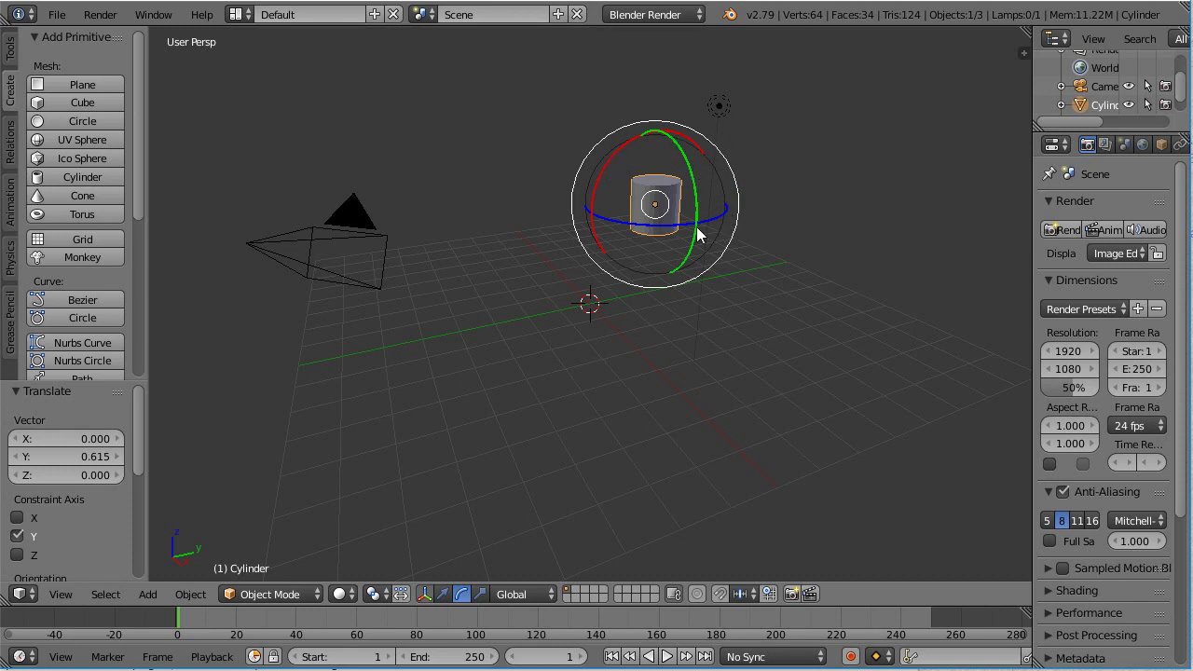
pyautogui.click(485, 594)
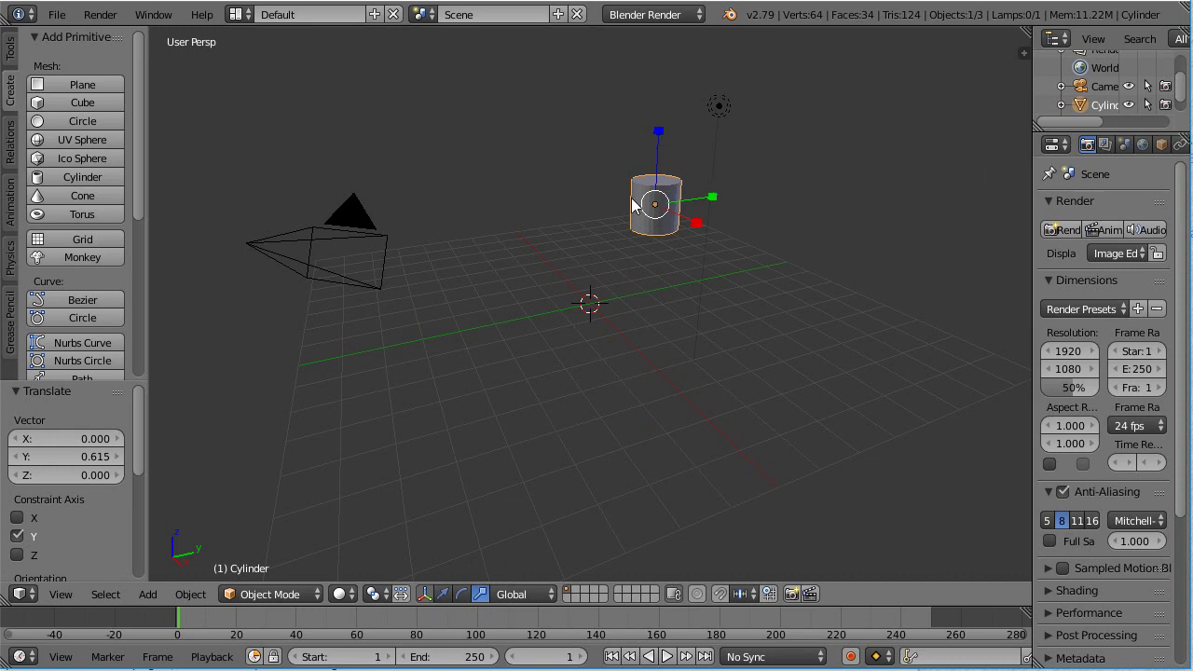
pyautogui.click(445, 593)
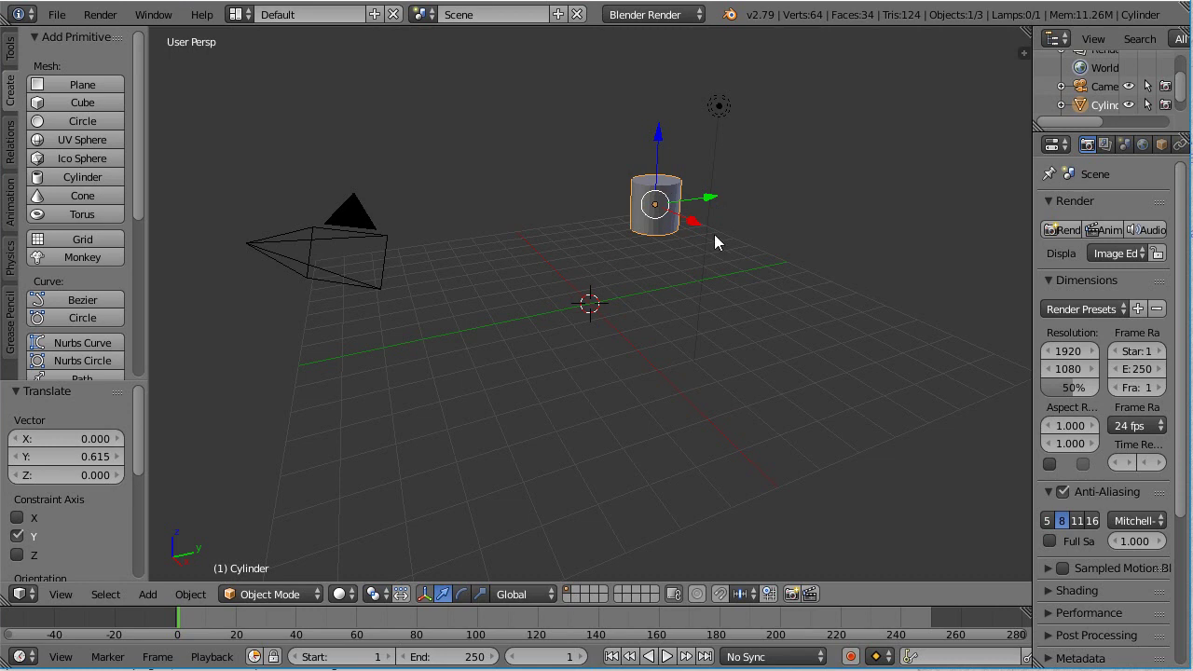
pyautogui.moveTo(713, 205); pyautogui.dragTo(412, 247)
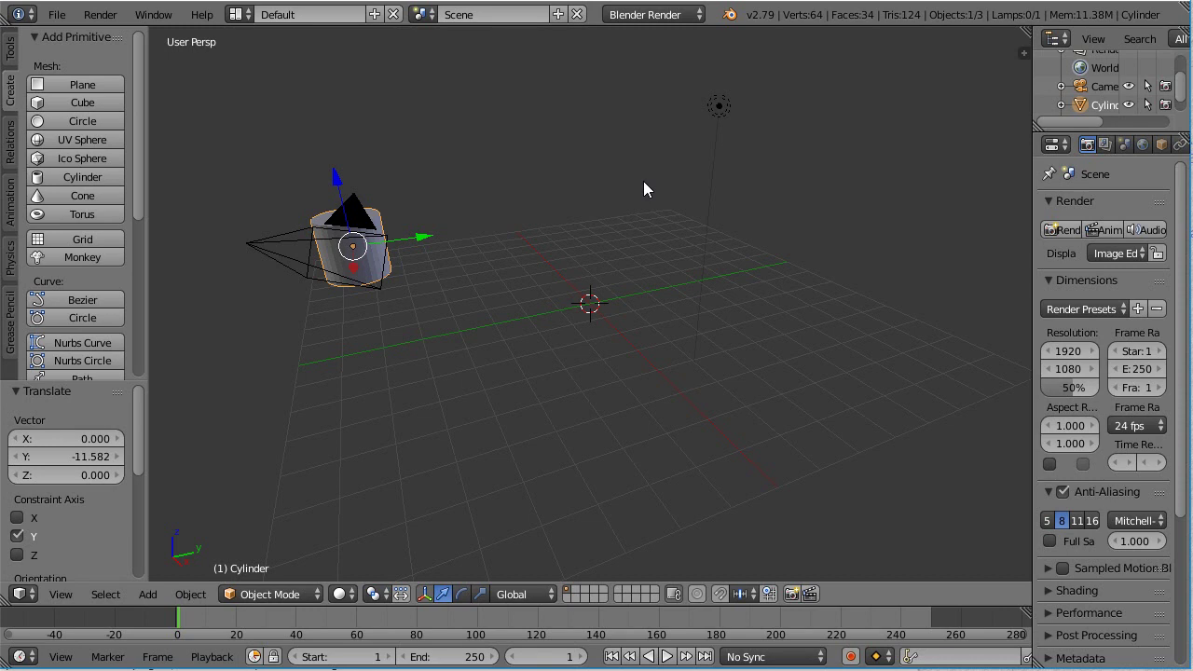
# Step: Cycle twice through Front, Right and Top views, ending on the top-down view
pyautogui.press('KP_1')
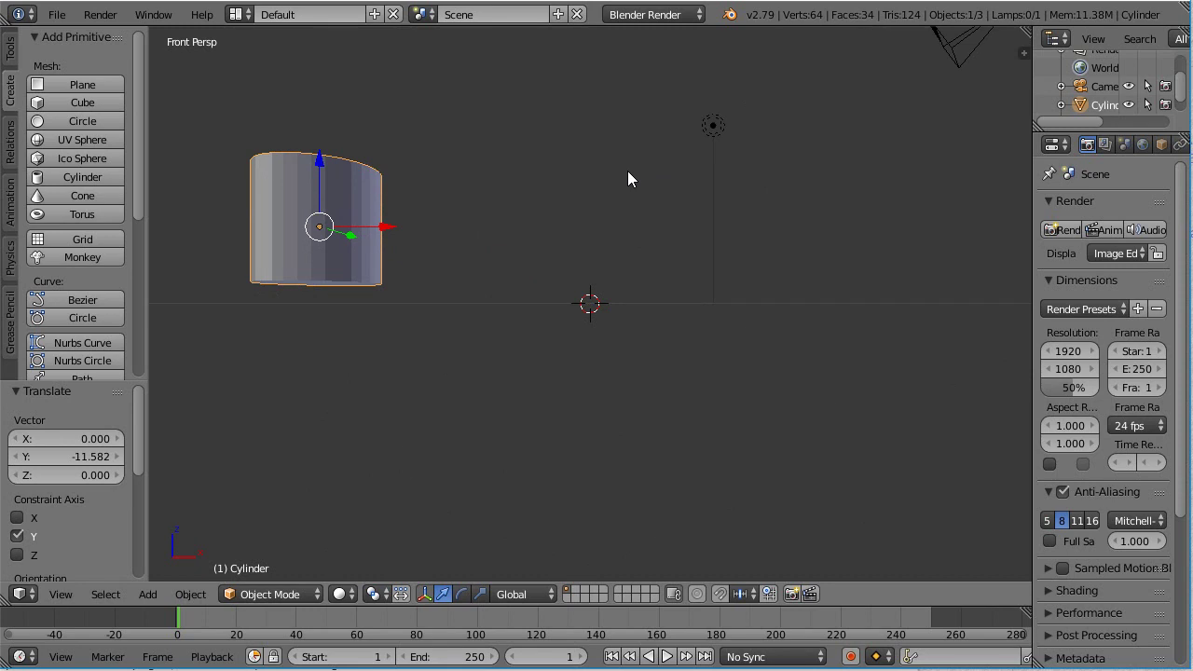
pyautogui.press('KP_3')
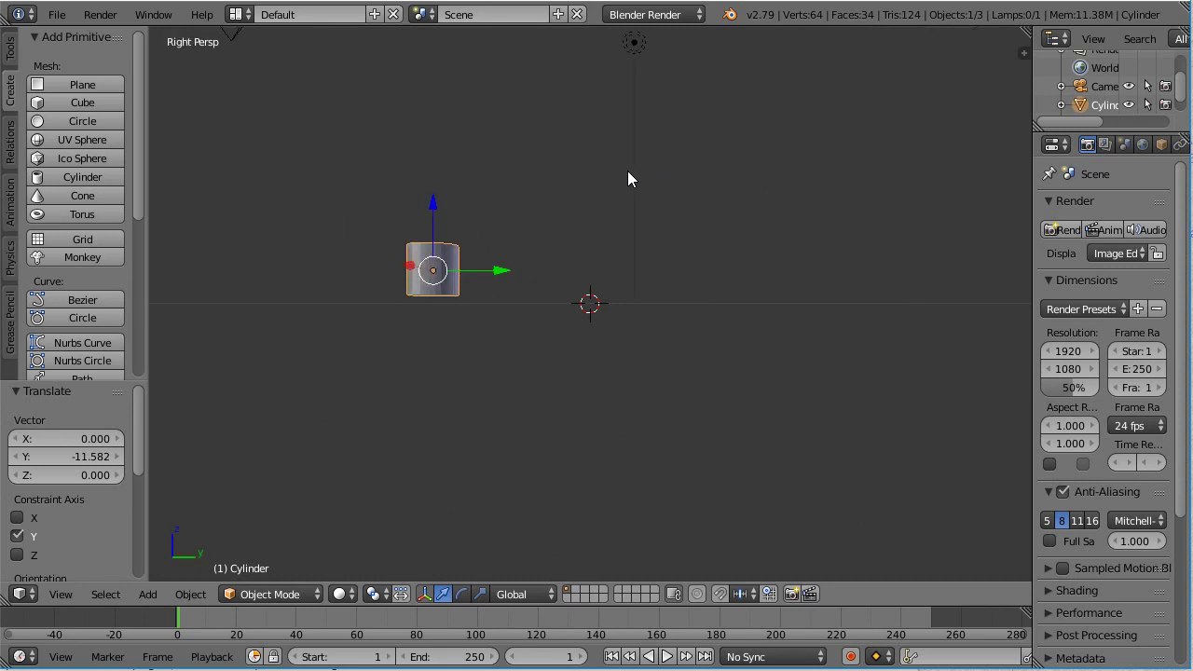
pyautogui.press('KP_7')
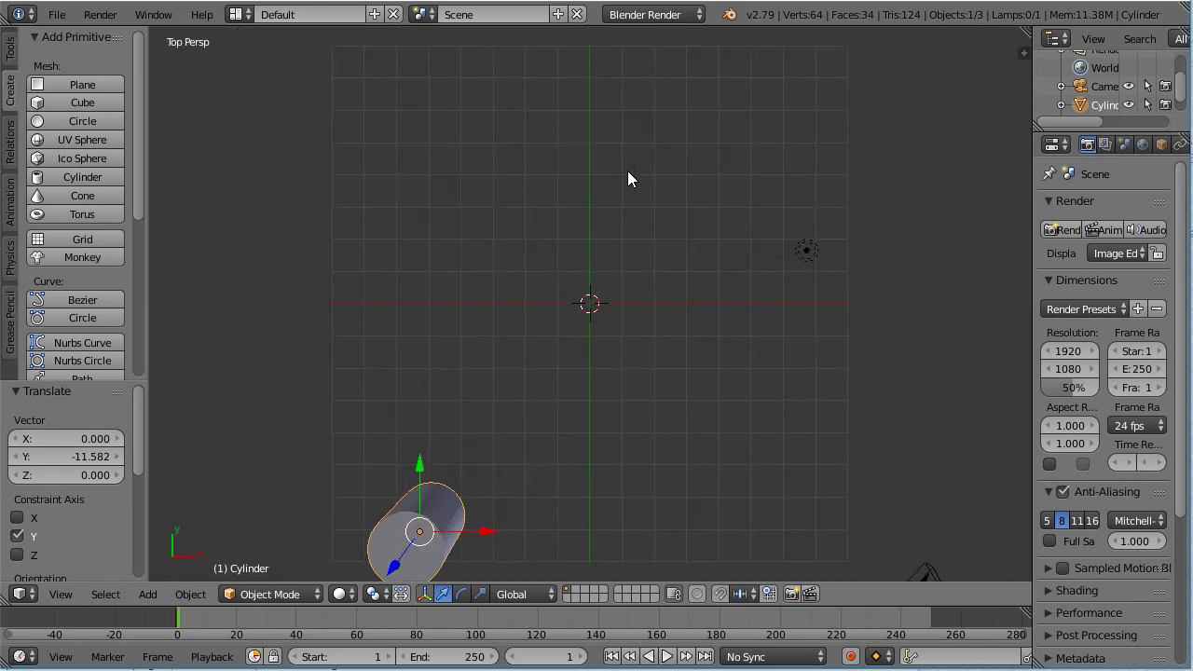
pyautogui.press('KP_1')
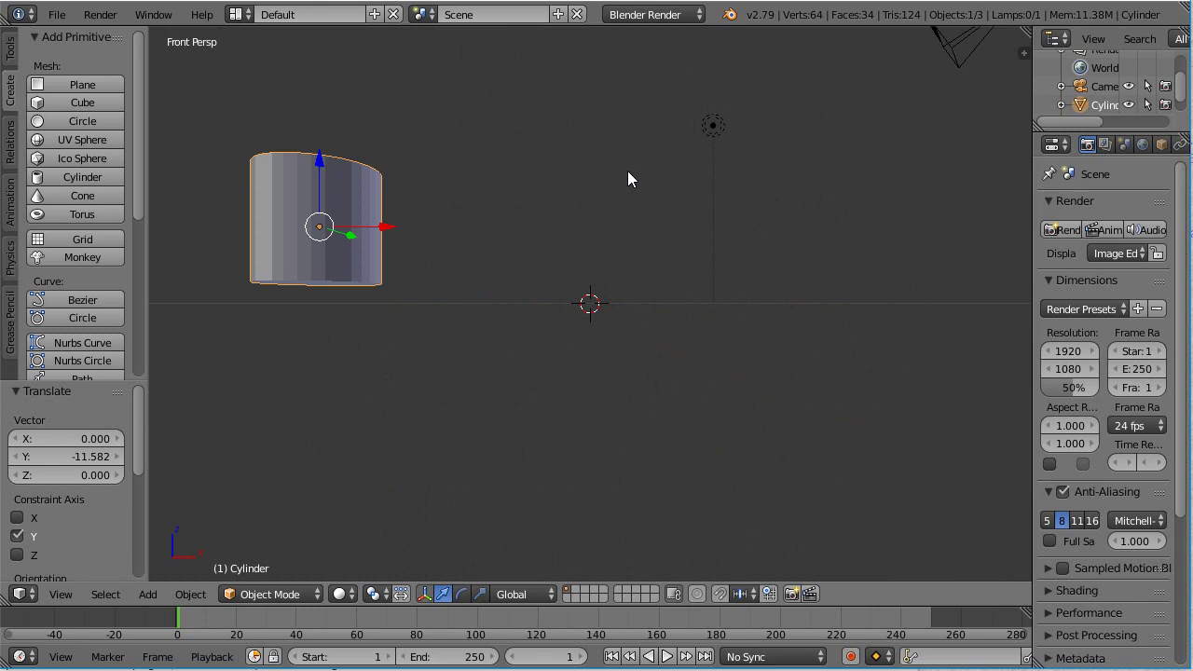
pyautogui.press('KP_3')
pyautogui.press('KP_7')
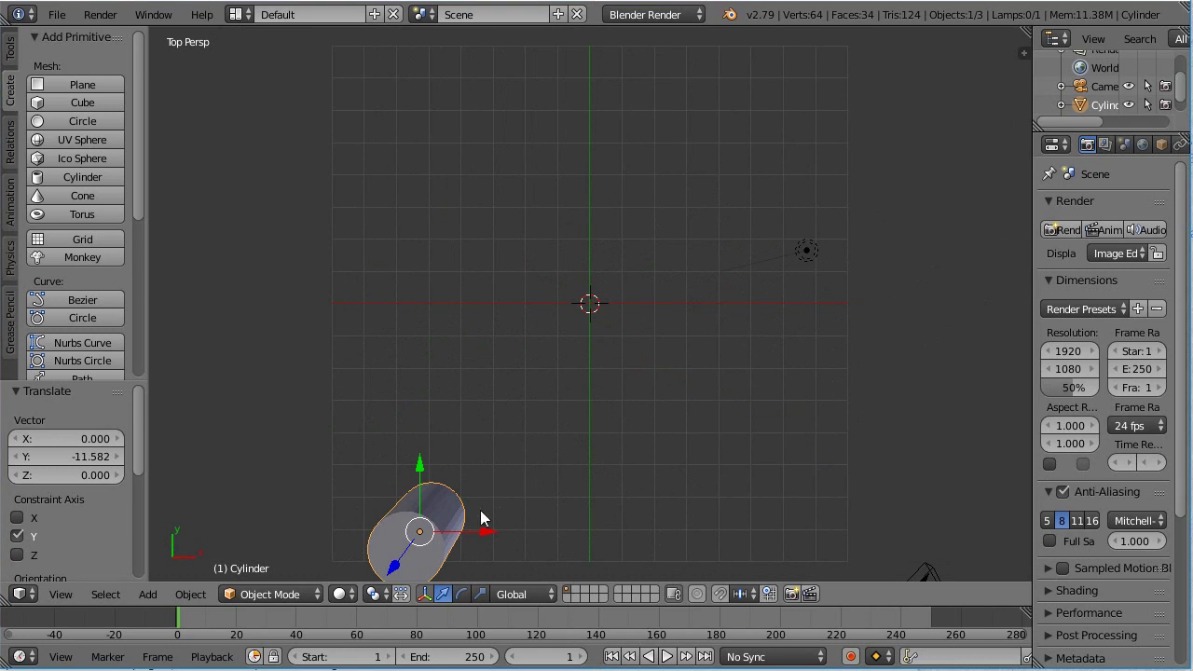
# Step: Nudge the cylinder along X and 0.548 along Y, then lower it 0.357 on Z
pyautogui.moveTo(482, 532); pyautogui.dragTo(442, 527)
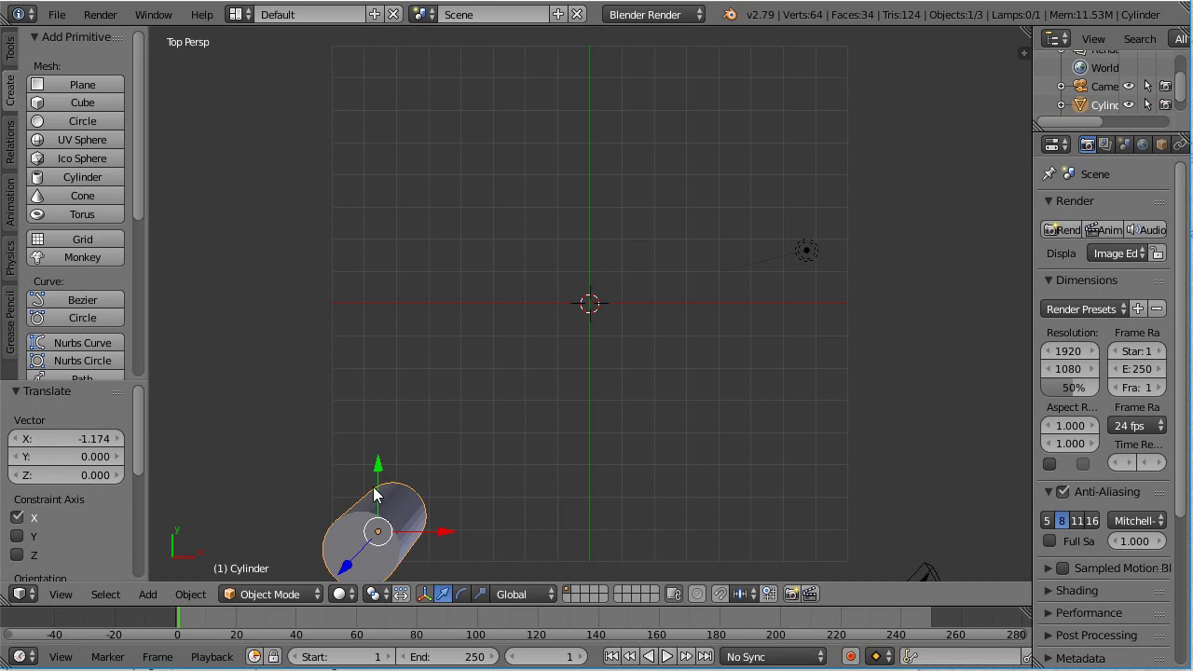
pyautogui.moveTo(377, 491); pyautogui.dragTo(378, 479)
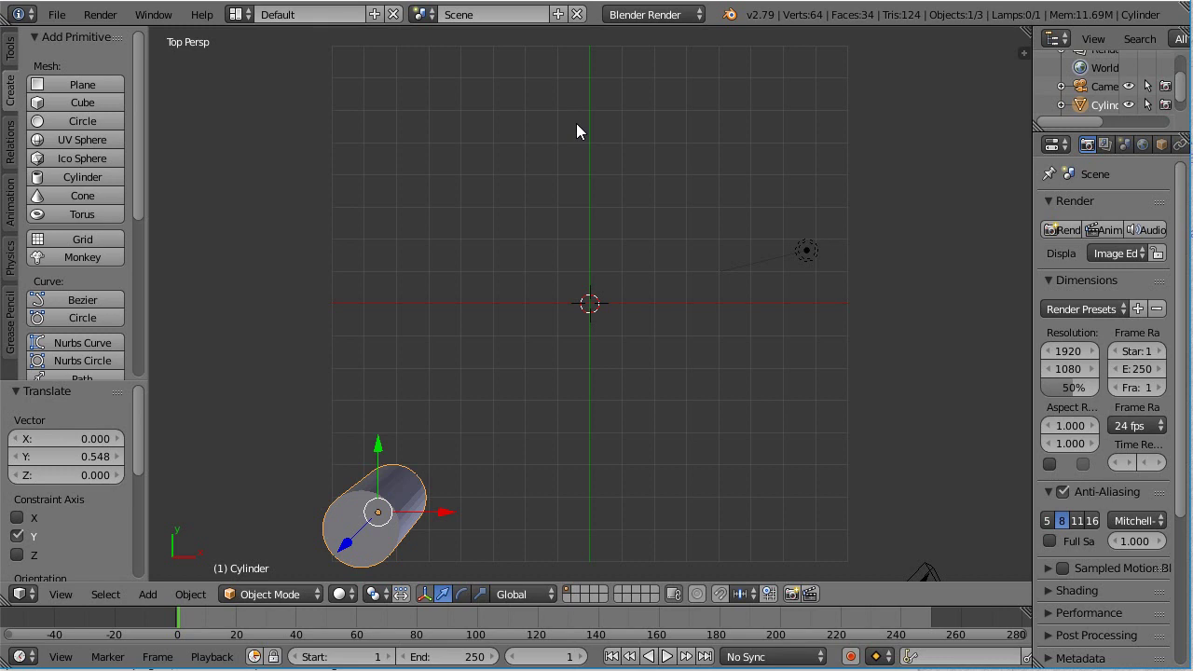
pyautogui.press('KP_1')
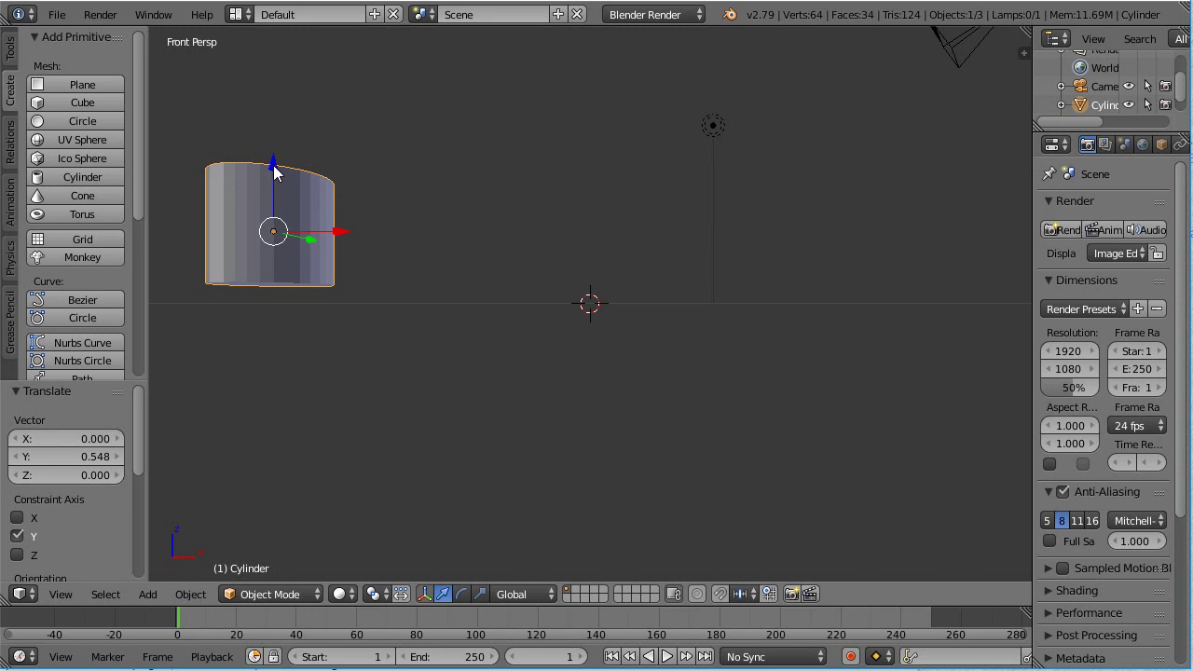
pyautogui.moveTo(272, 164); pyautogui.dragTo(272, 185)
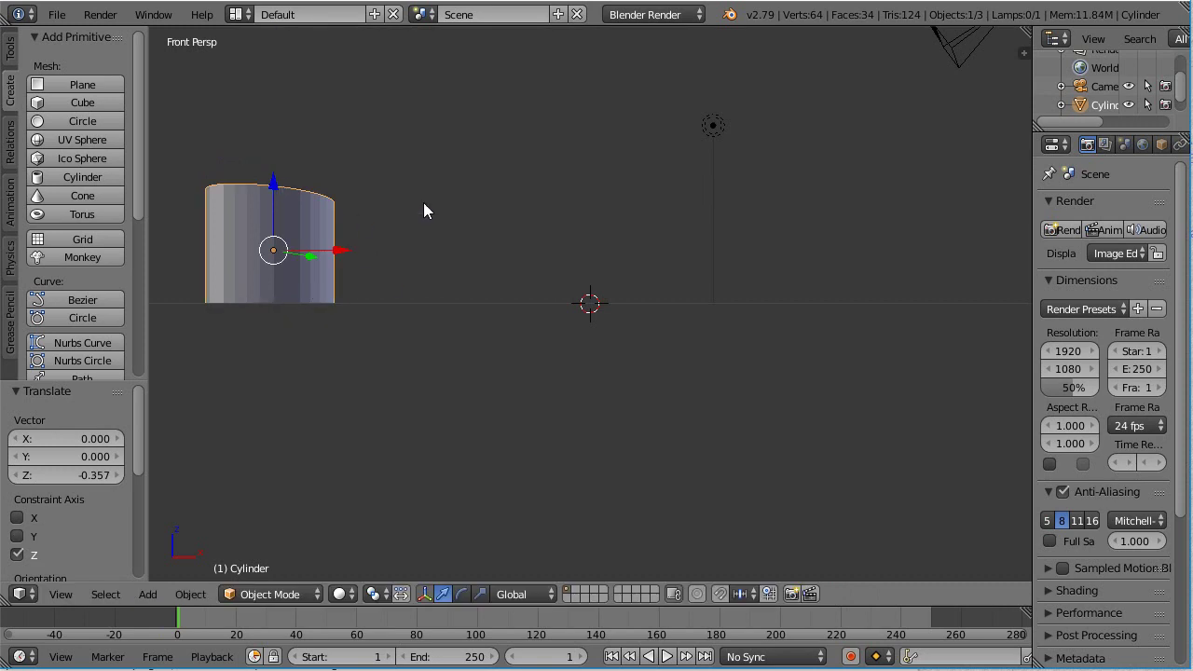
pyautogui.press('KP_7')
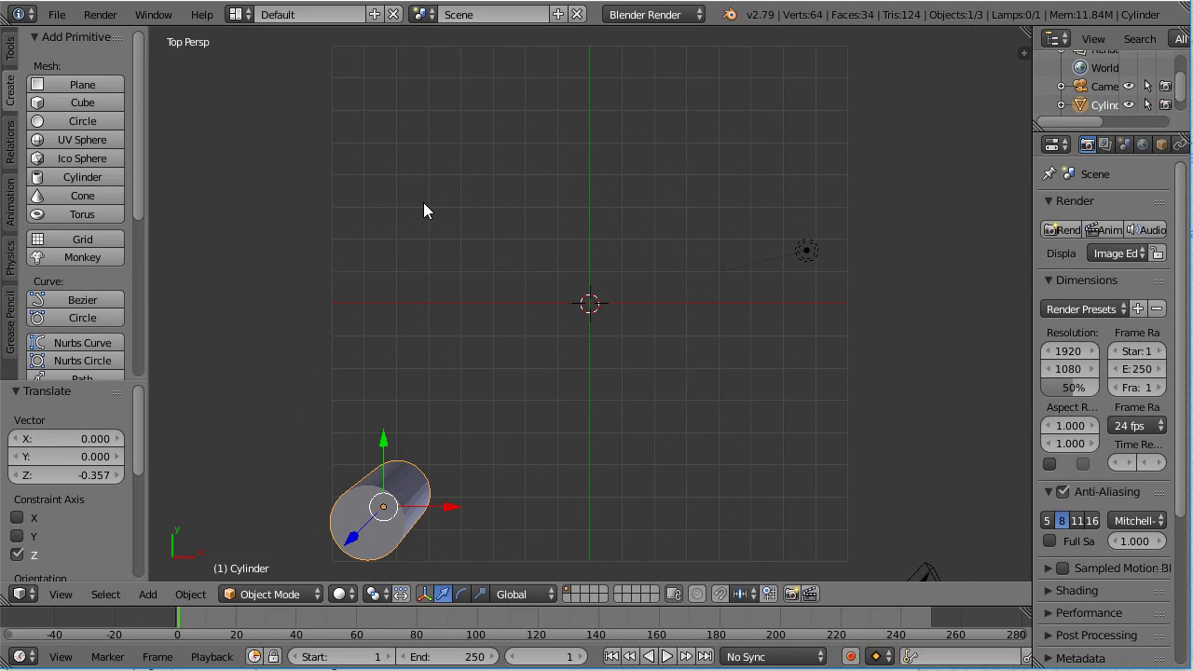
pyautogui.press('KP_3')
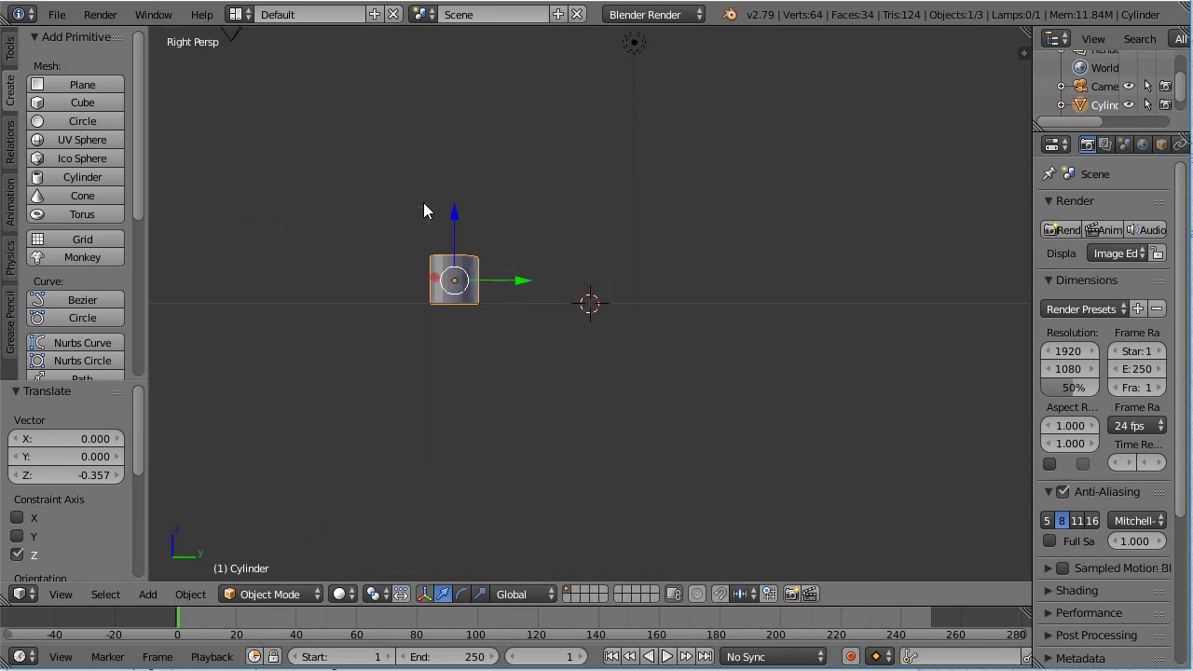
pyautogui.press('KP_1')
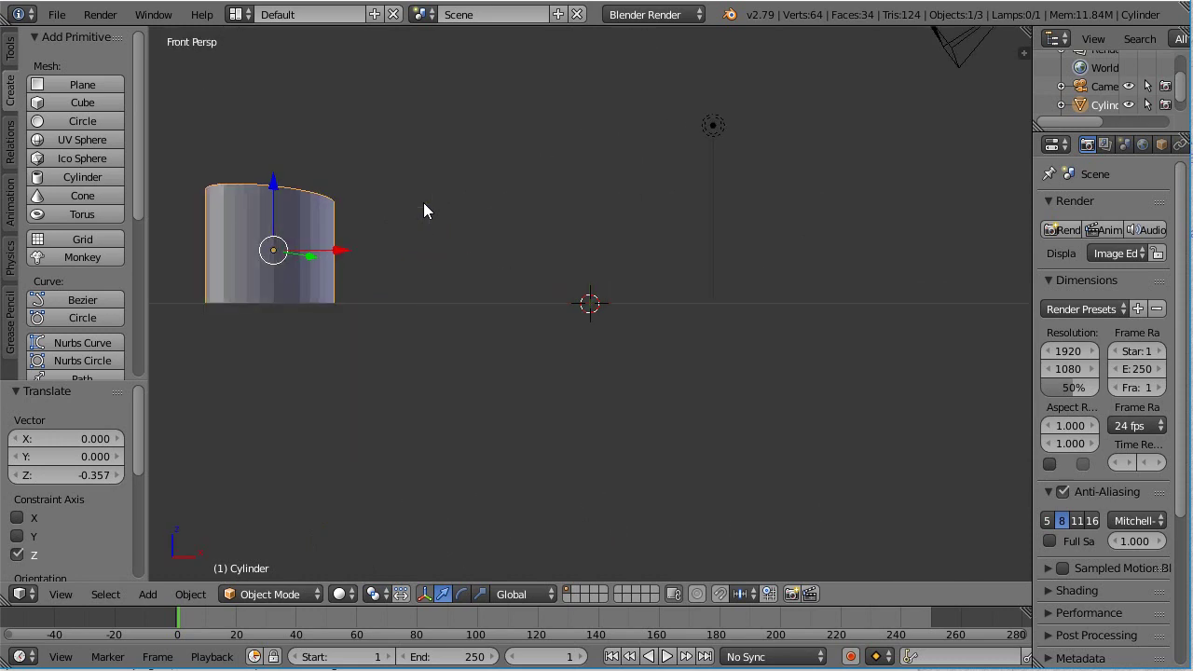
pyautogui.press('KP_7')
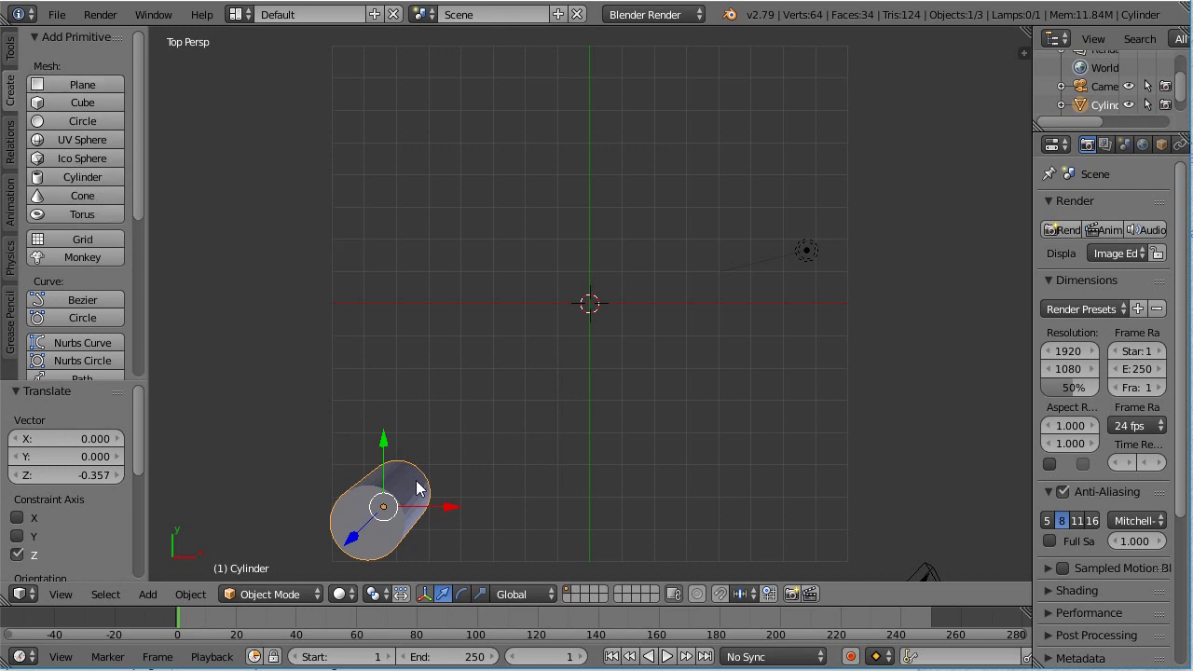
# Step: Duplicate the cylinder, place the copy 12.025 units along X, then deselect all
pyautogui.click(10, 50)
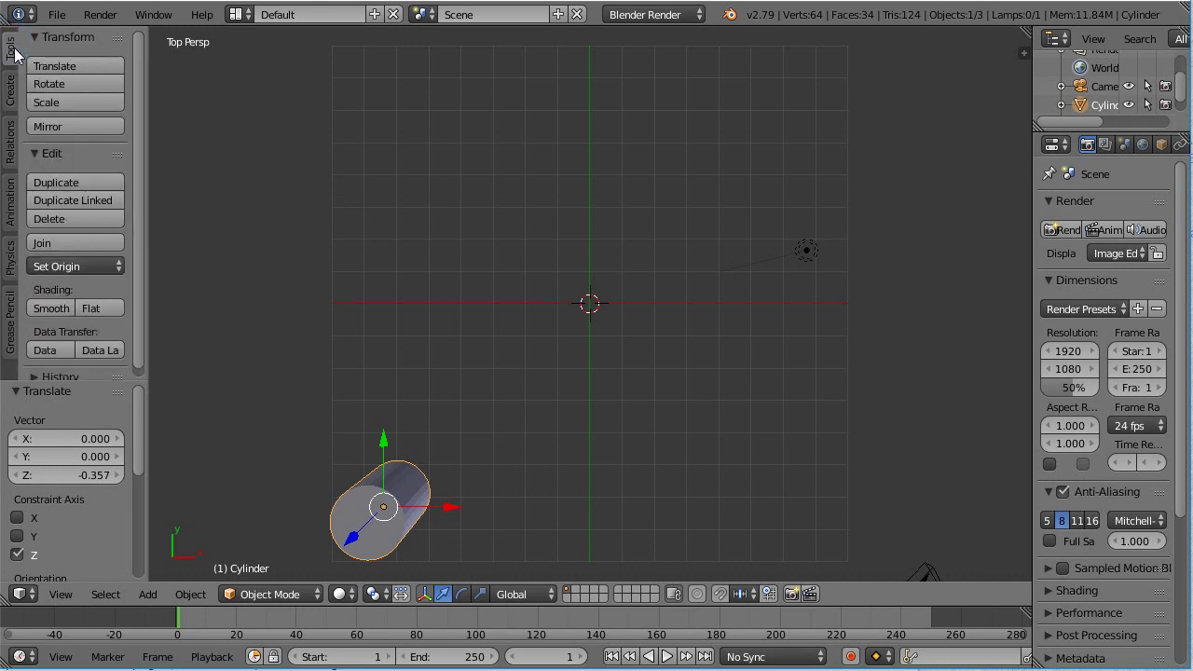
pyautogui.click(61, 178)
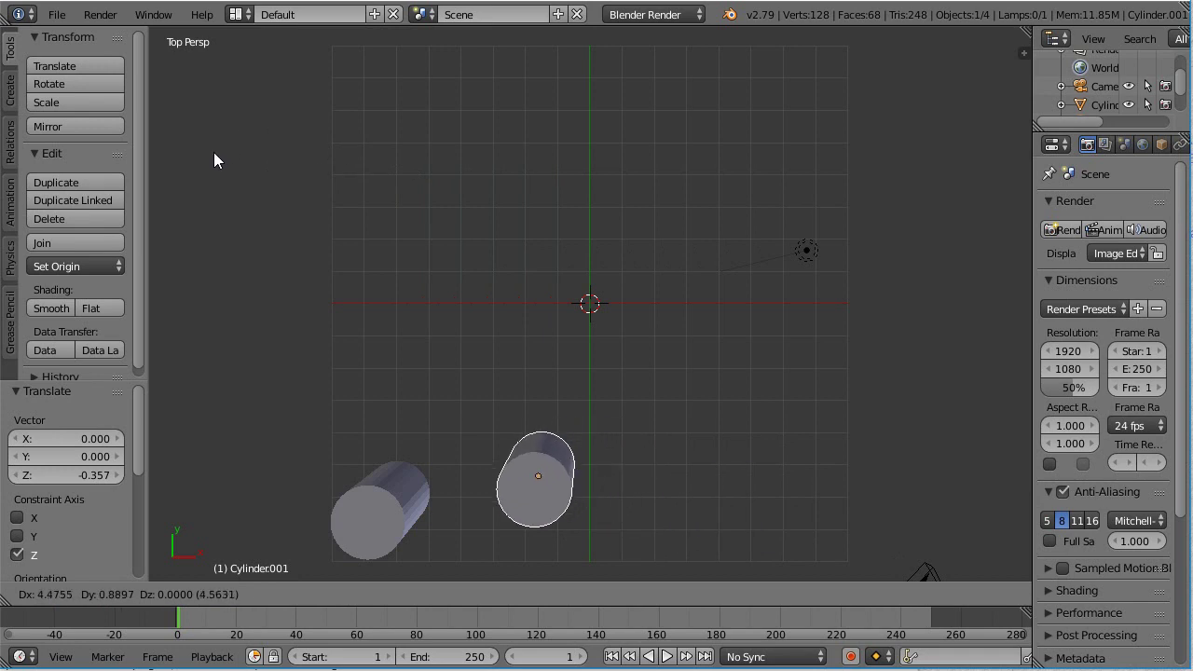
pyautogui.click(477, 186)
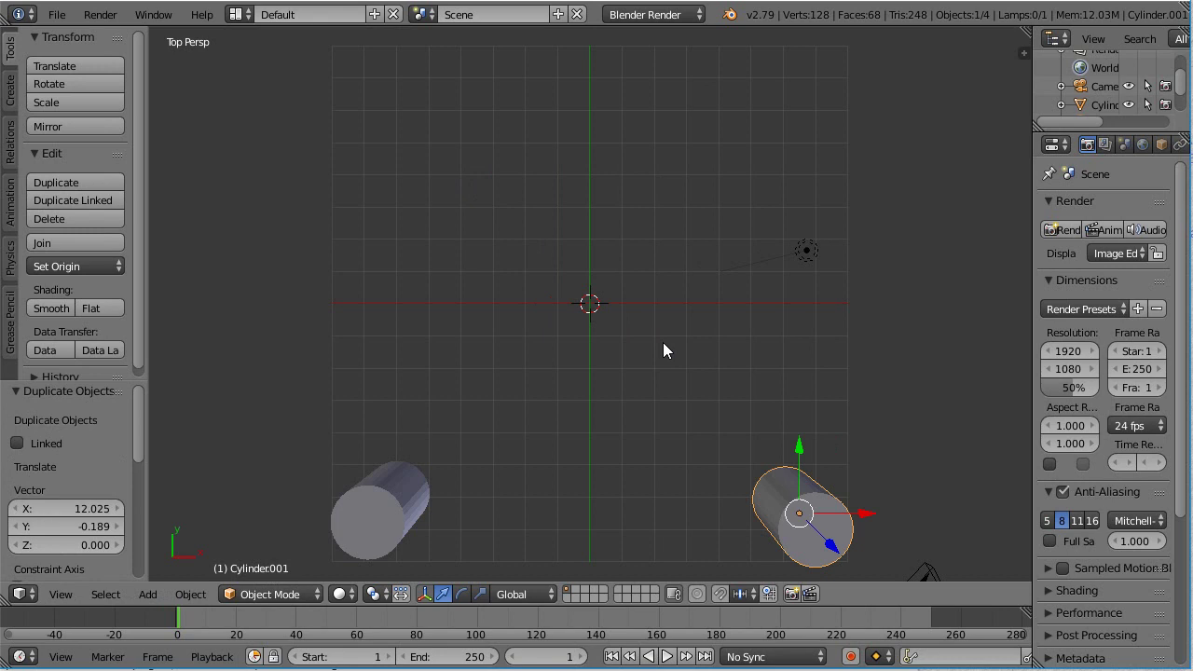
pyautogui.press('KP_1')
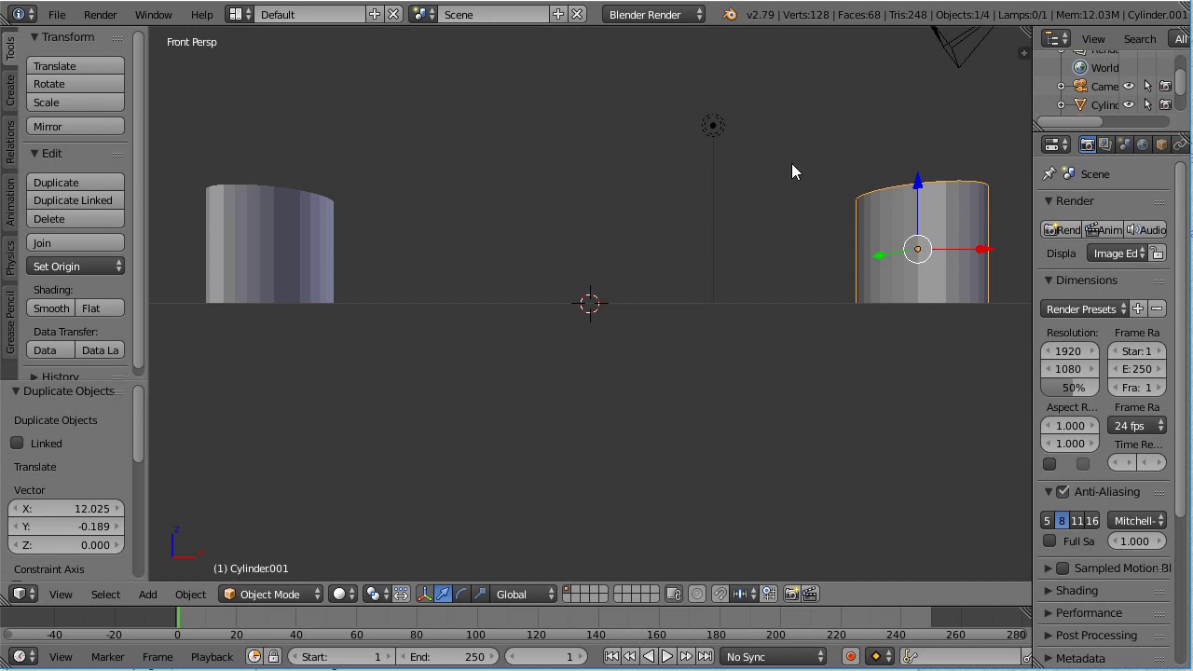
pyautogui.press('KP_7')
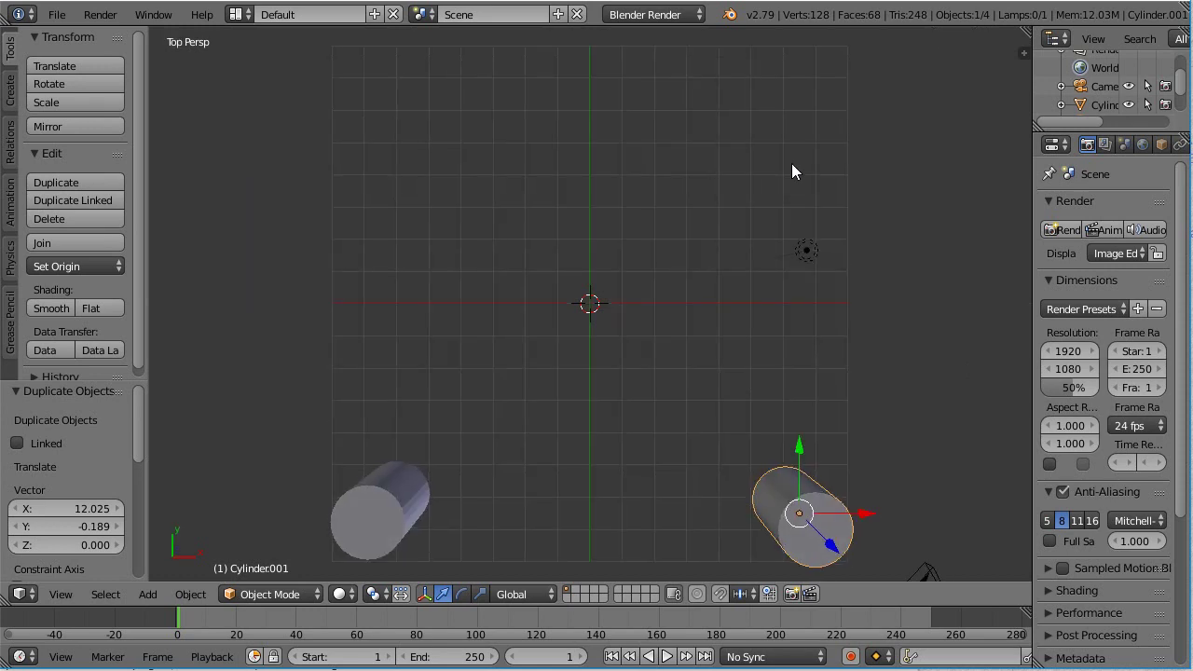
pyautogui.press('a')
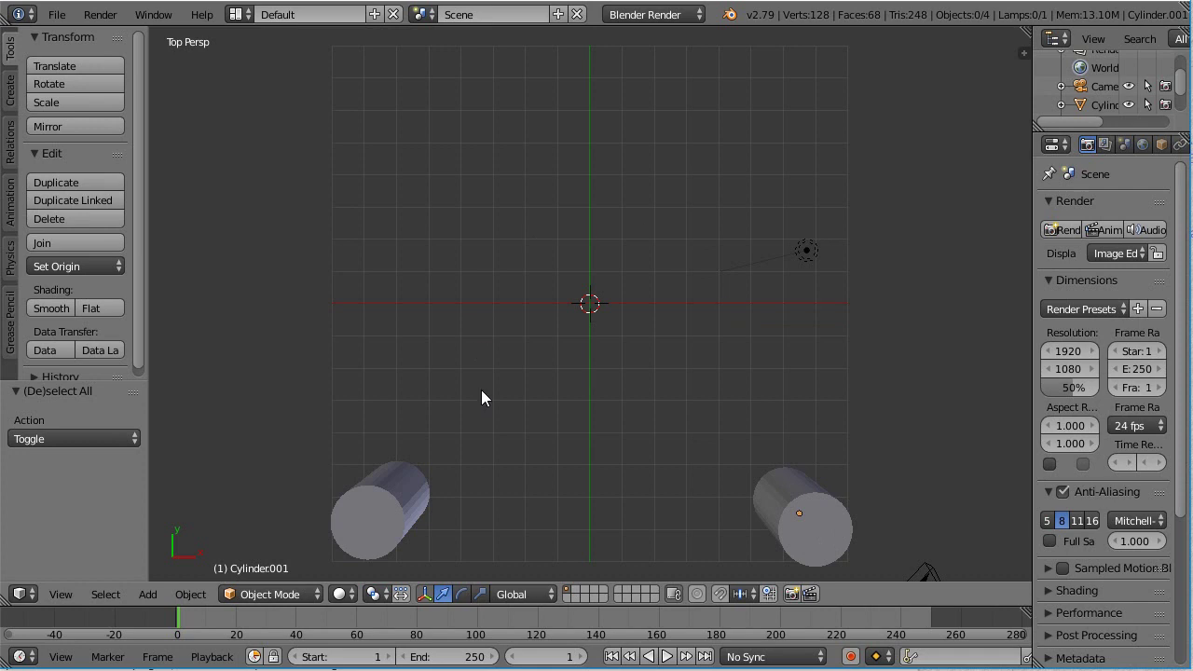
# Step: Duplicate both bottom cylinders 11.917 units along Y to make the two top corner towers
pyautogui.rightClick(387, 519)
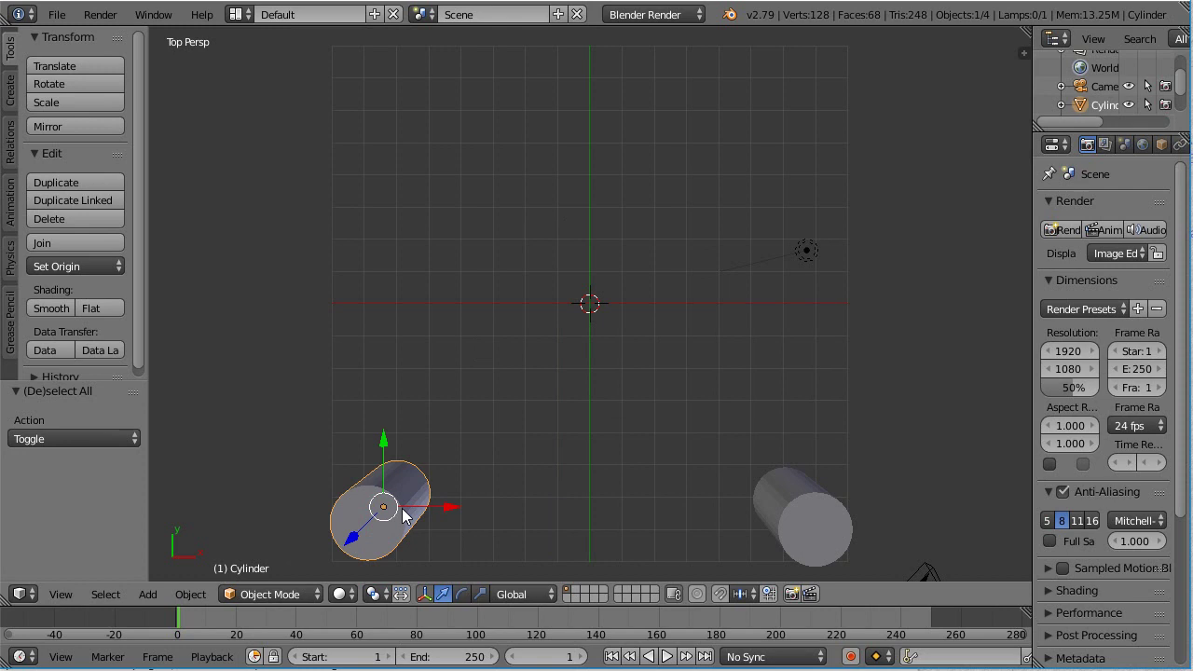
pyautogui.keyDown('shift'); pyautogui.rightClick(815, 512); pyautogui.keyUp('shift')
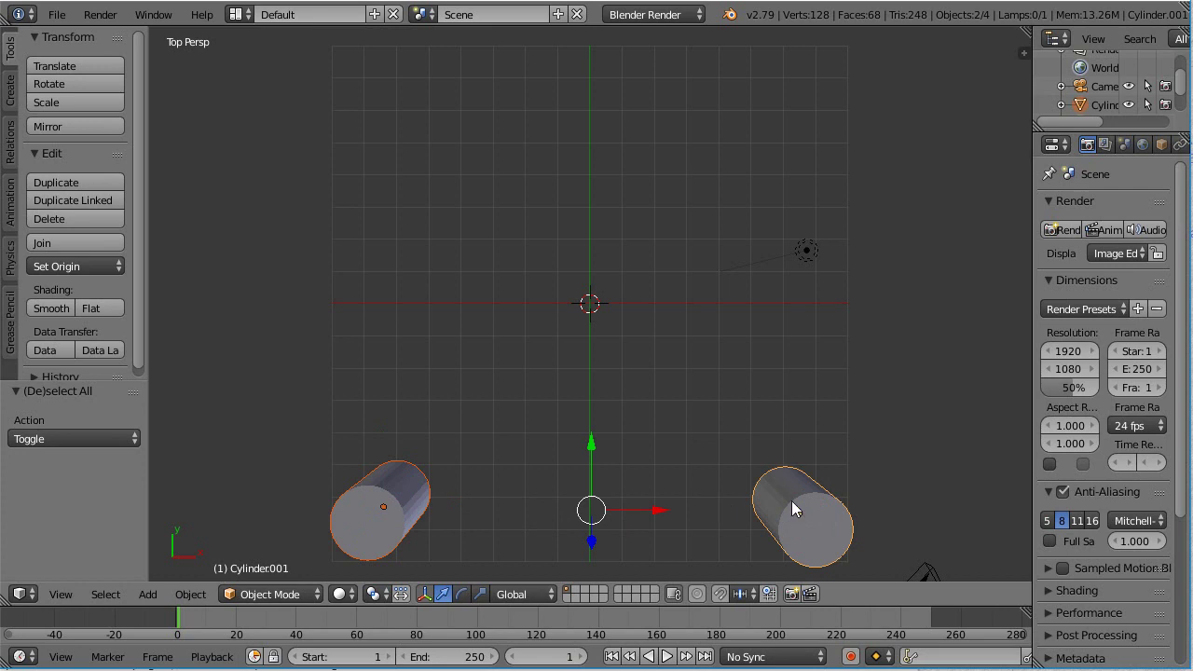
pyautogui.click(97, 183)
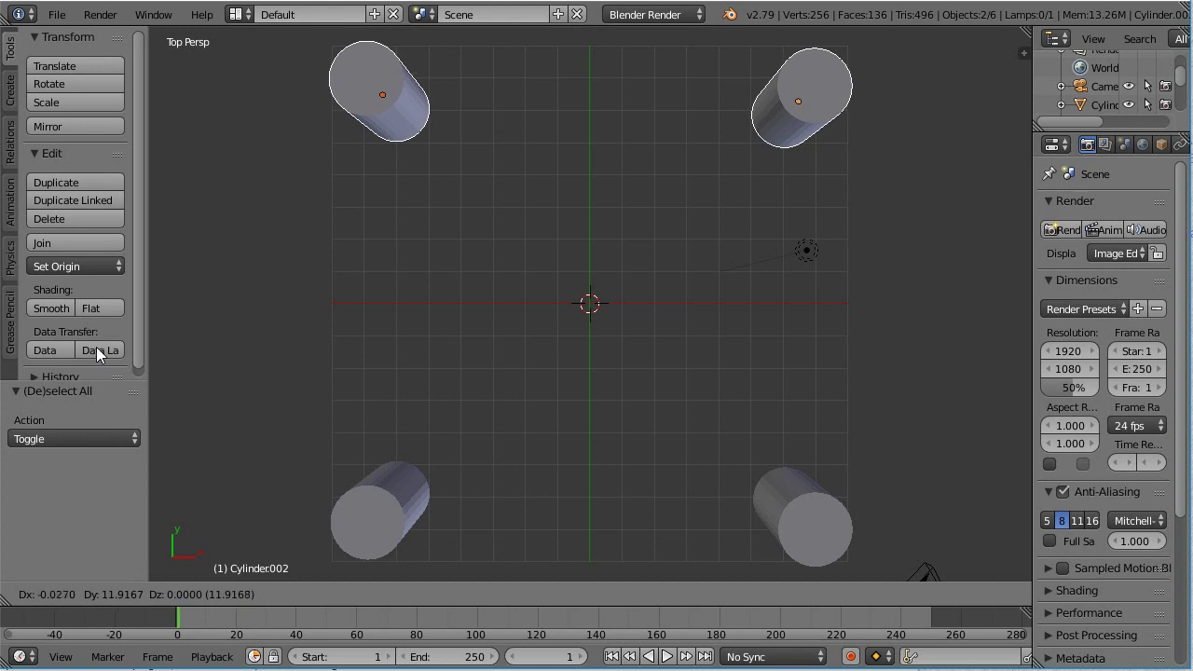
pyautogui.click(97, 347)
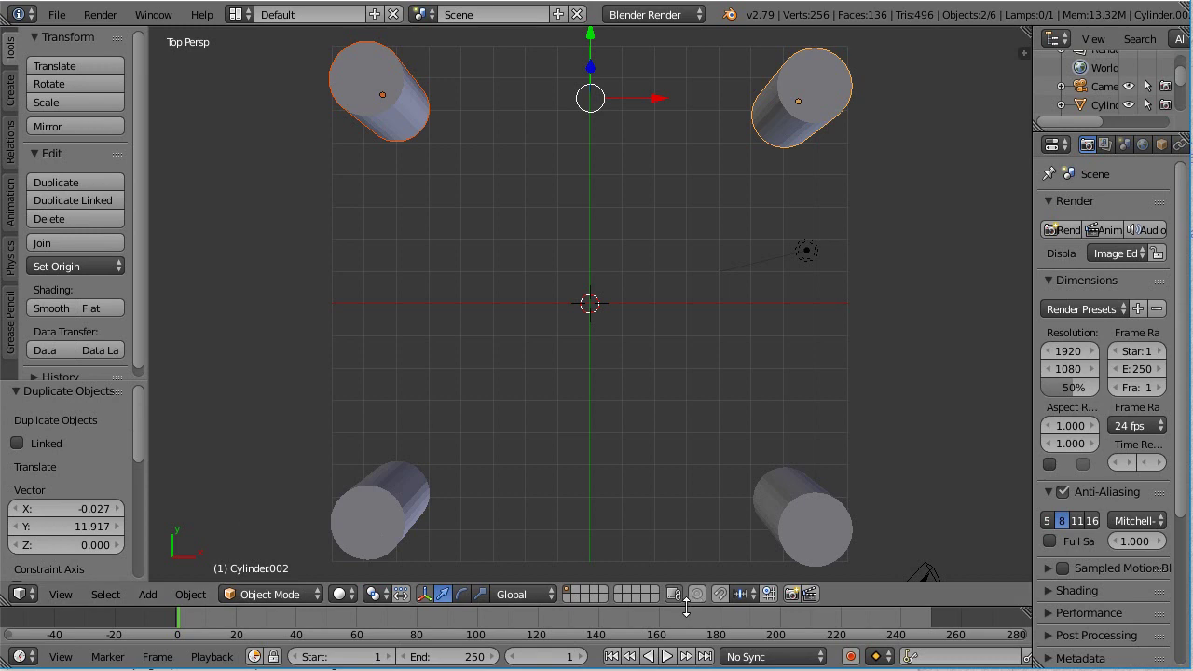
pyautogui.press('KP_1')
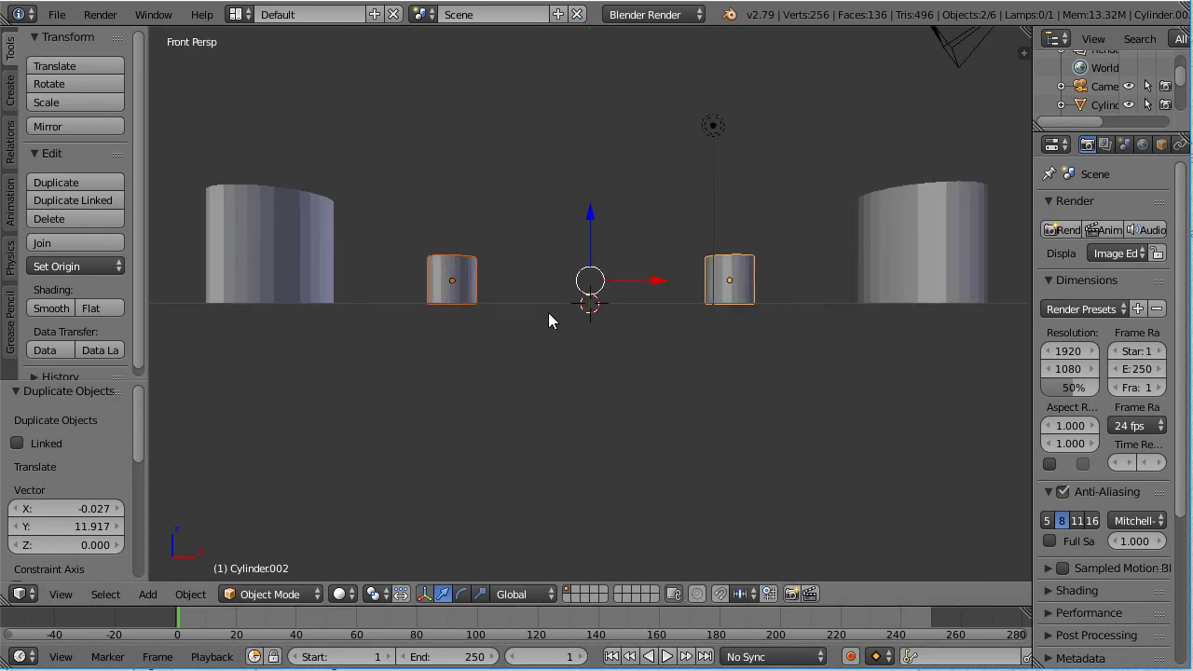
pyautogui.press('KP_3')
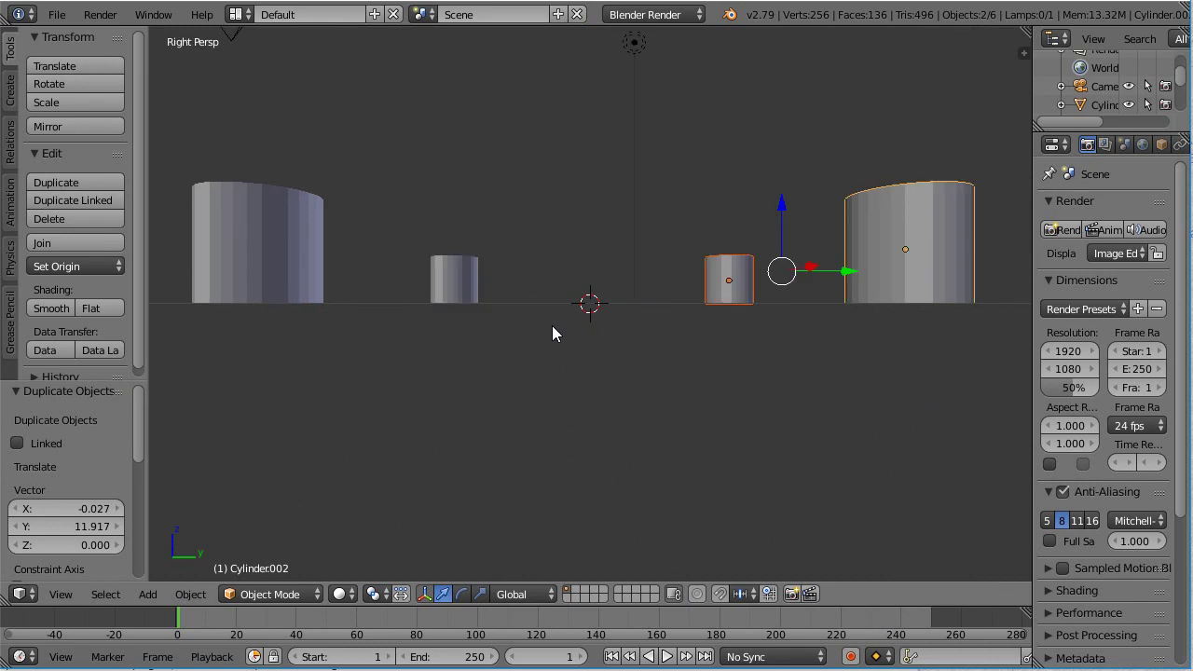
pyautogui.press('KP_7')
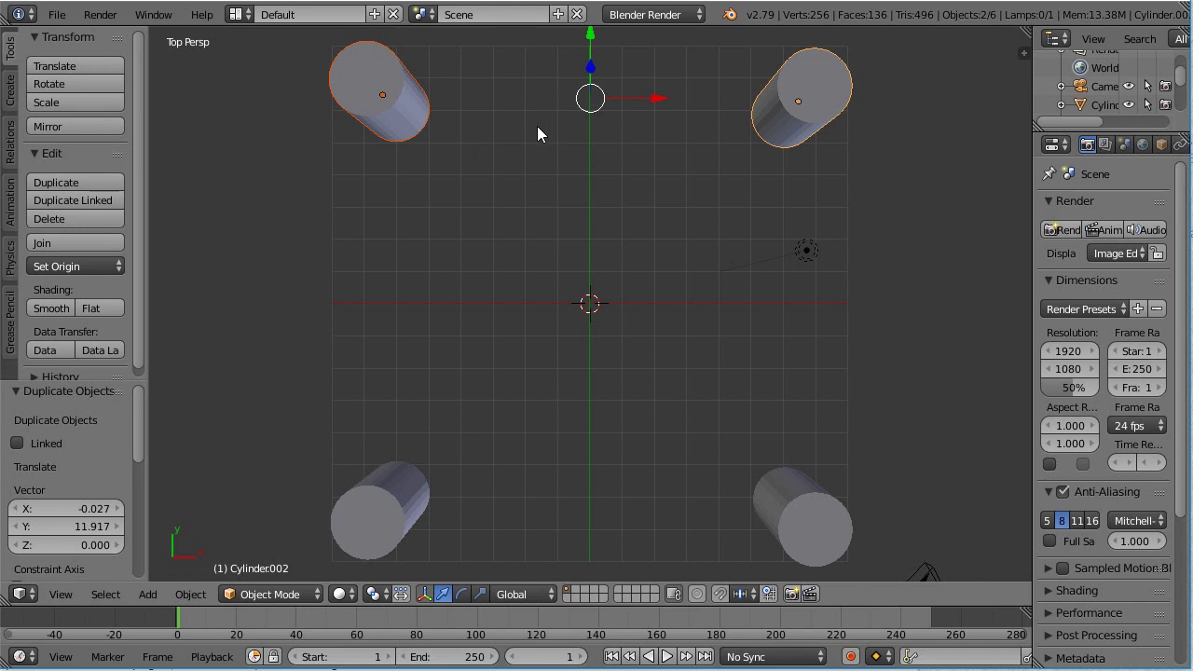
# Step: Save the scene as castle.blend in the C:\data\art\blender folder
pyautogui.click(56, 14)
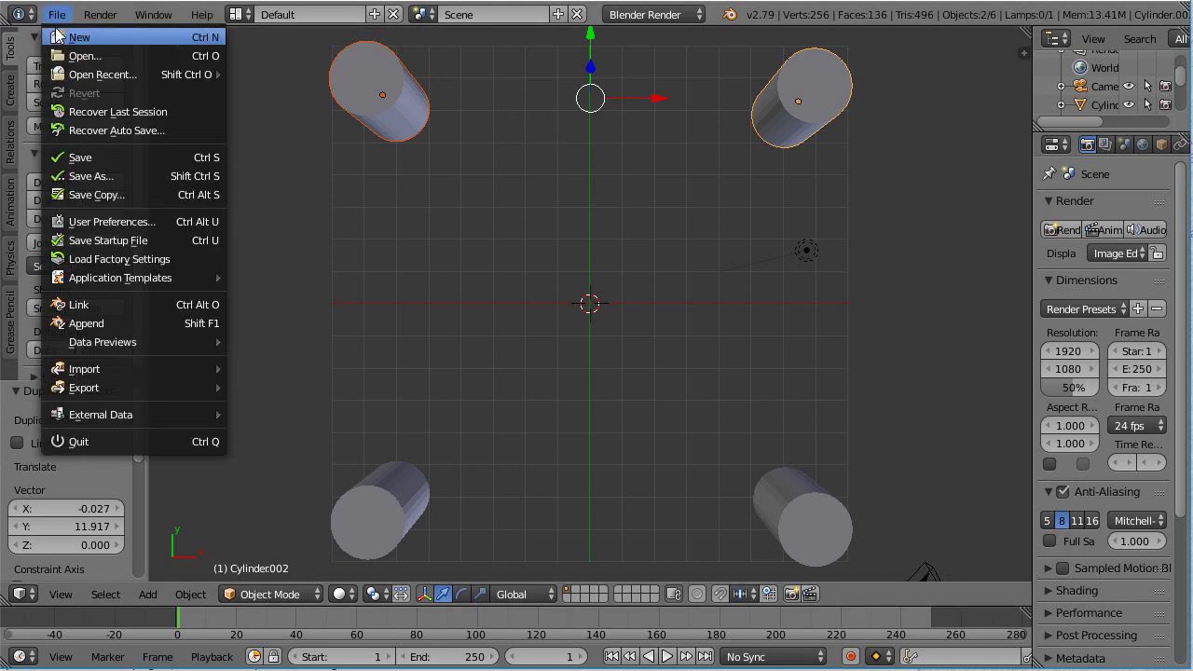
pyautogui.click(93, 177)
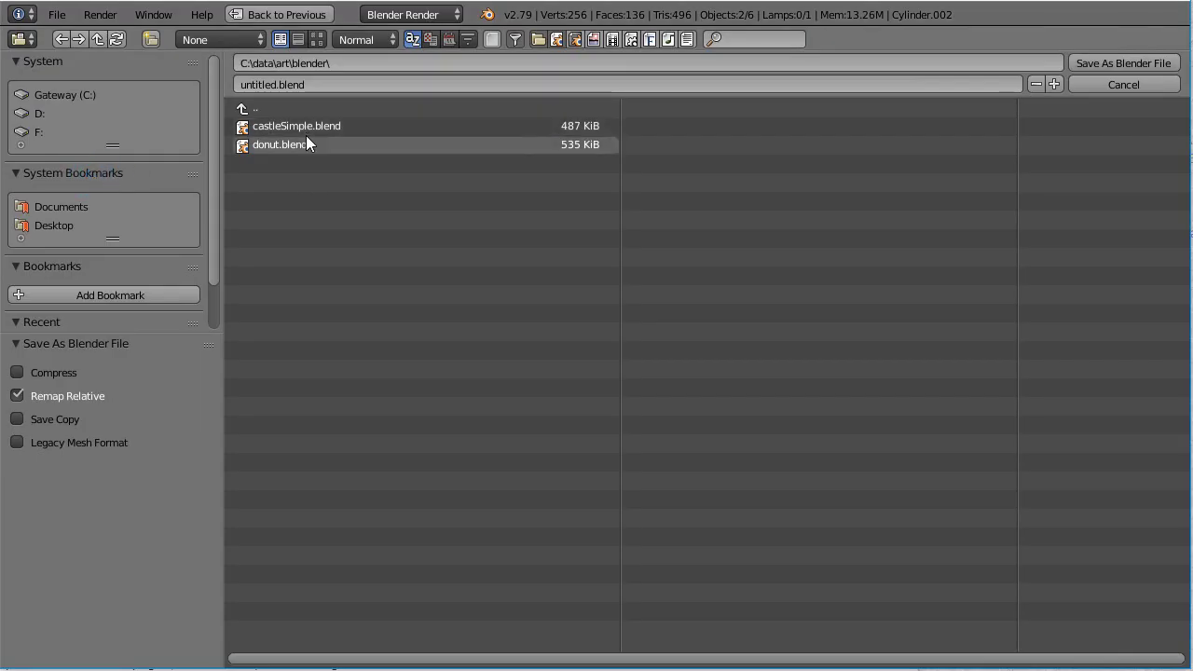
pyautogui.click(316, 85)
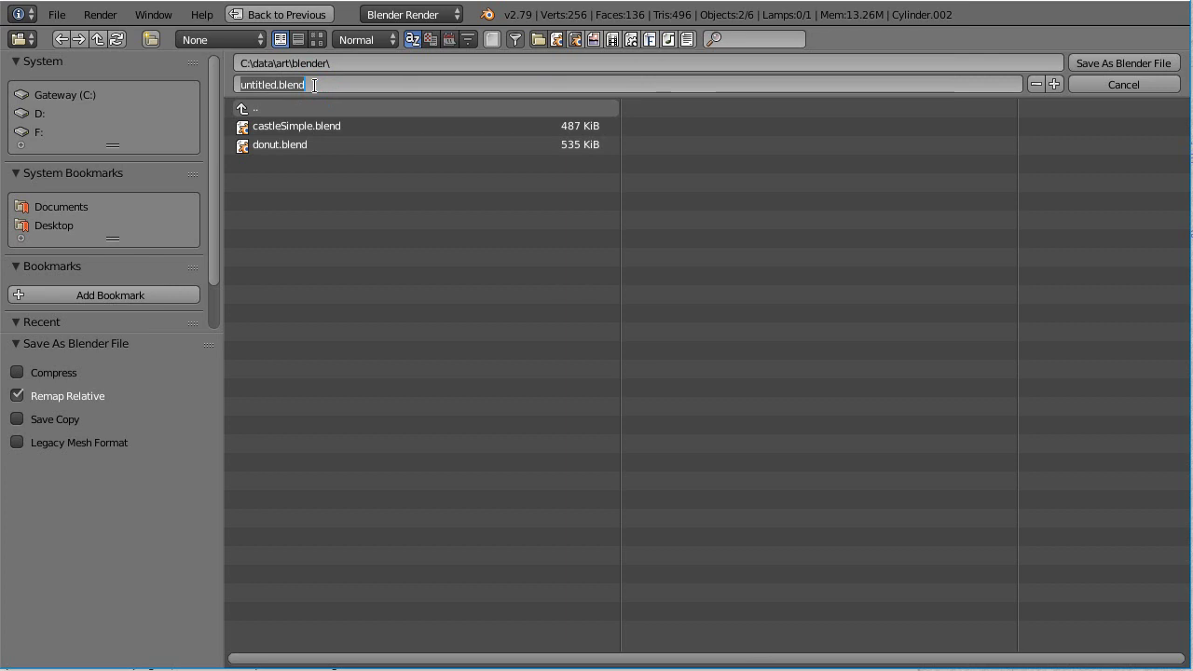
pyautogui.write('cas')
pyautogui.write('e')
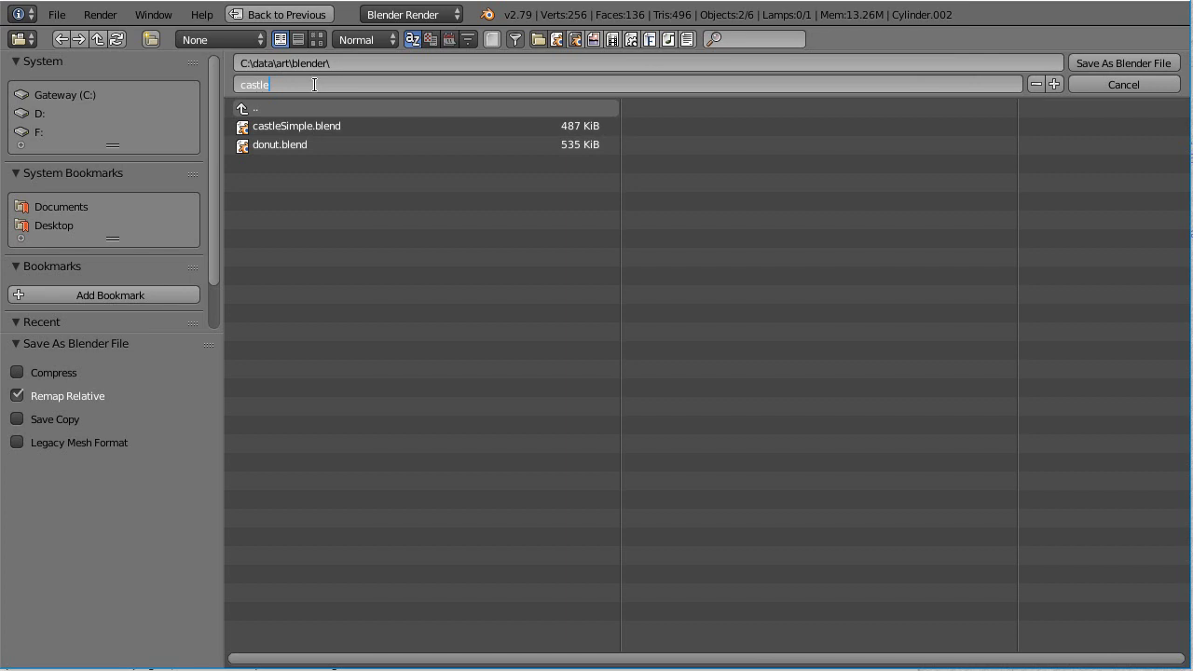
pyautogui.click(1101, 66)
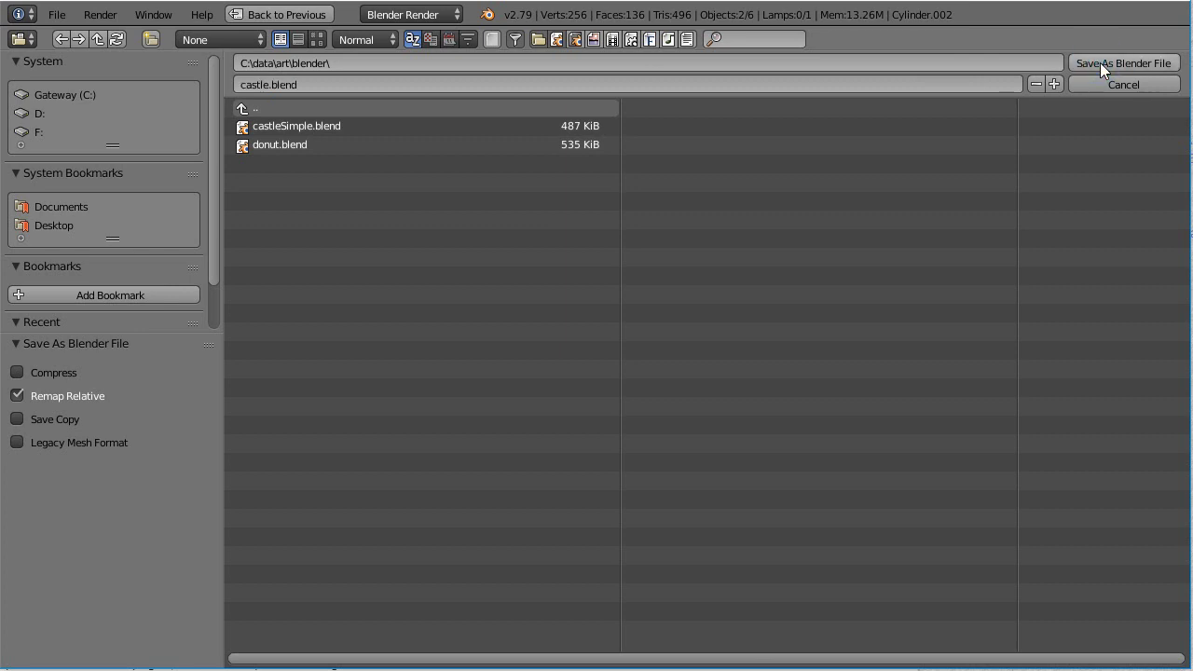
pyautogui.click(1100, 63)
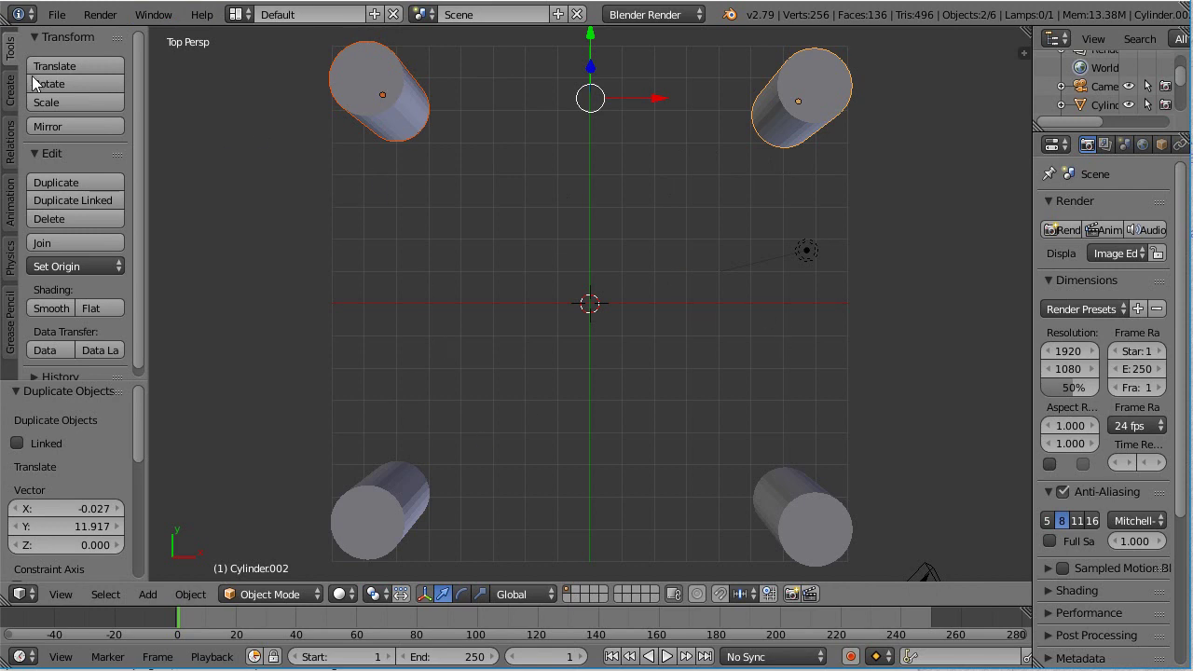
# Step: Add a cube at the grid centre and raise it 1.070 units on Z onto the floor
pyautogui.click(11, 91)
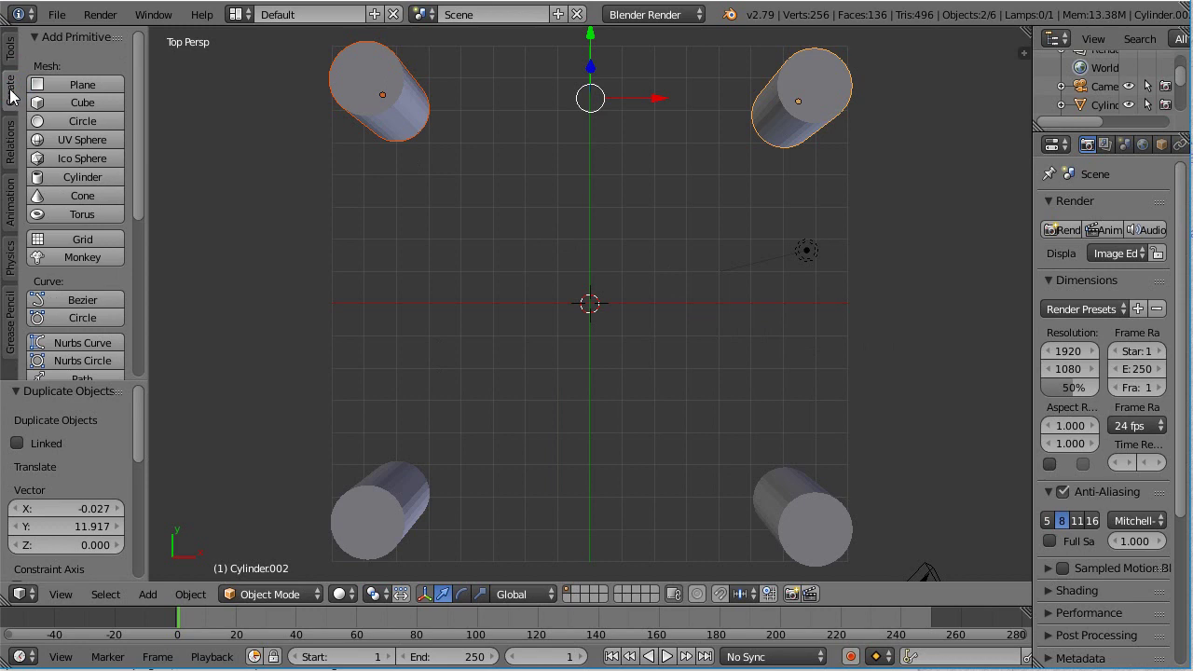
pyautogui.click(64, 104)
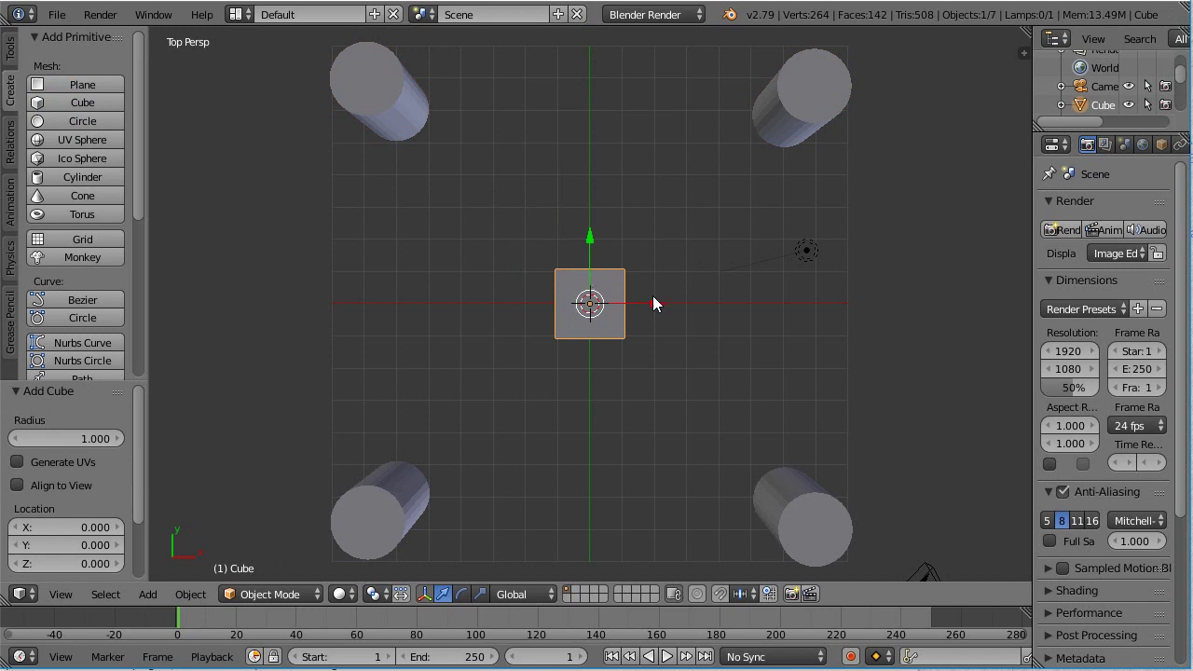
pyautogui.press('KP_1')
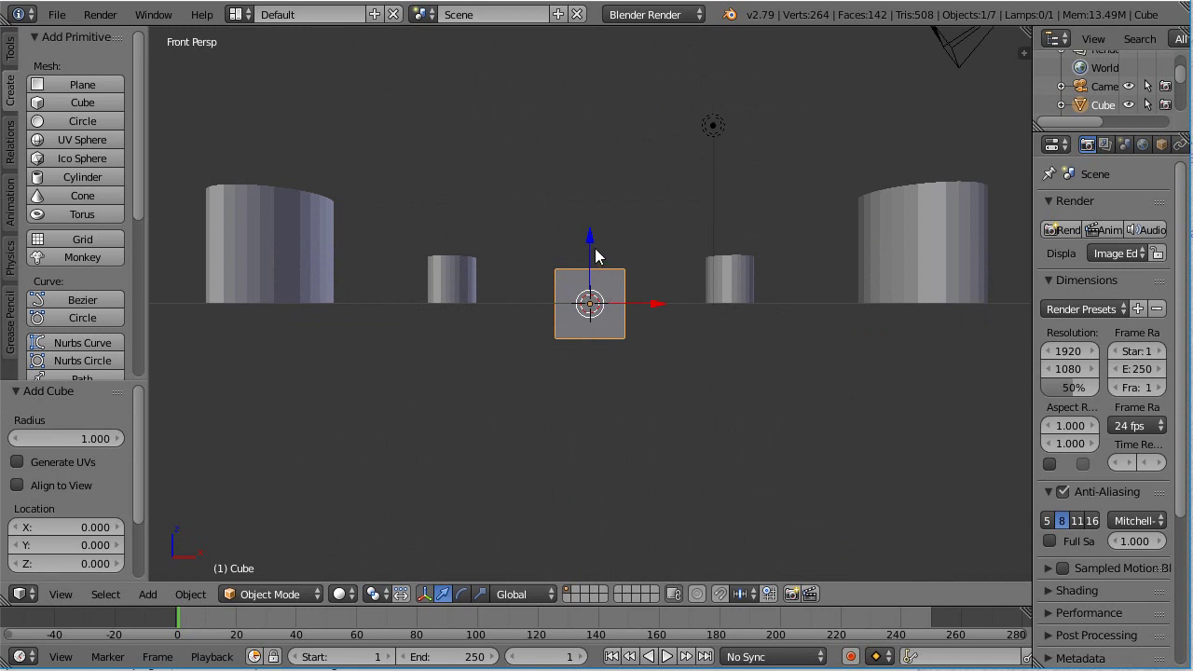
pyautogui.moveTo(588, 243); pyautogui.dragTo(579, 217)
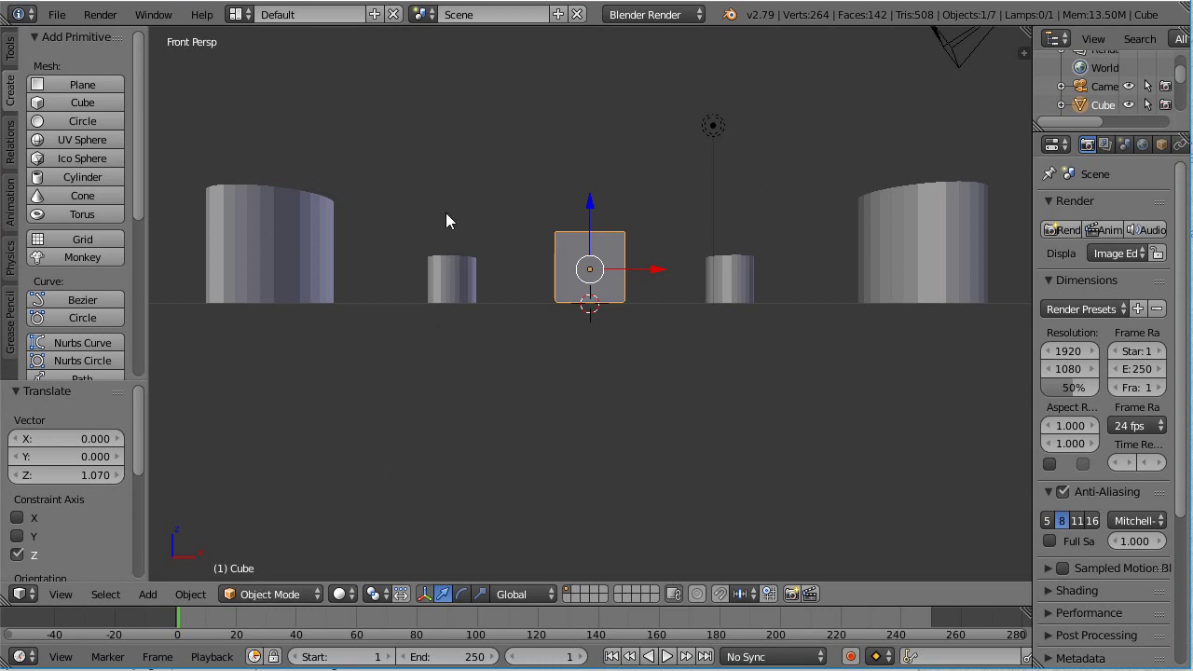
# Step: Stay in Object Mode and inspect the cube among the towers from top, side and front views
pyautogui.click(265, 595)
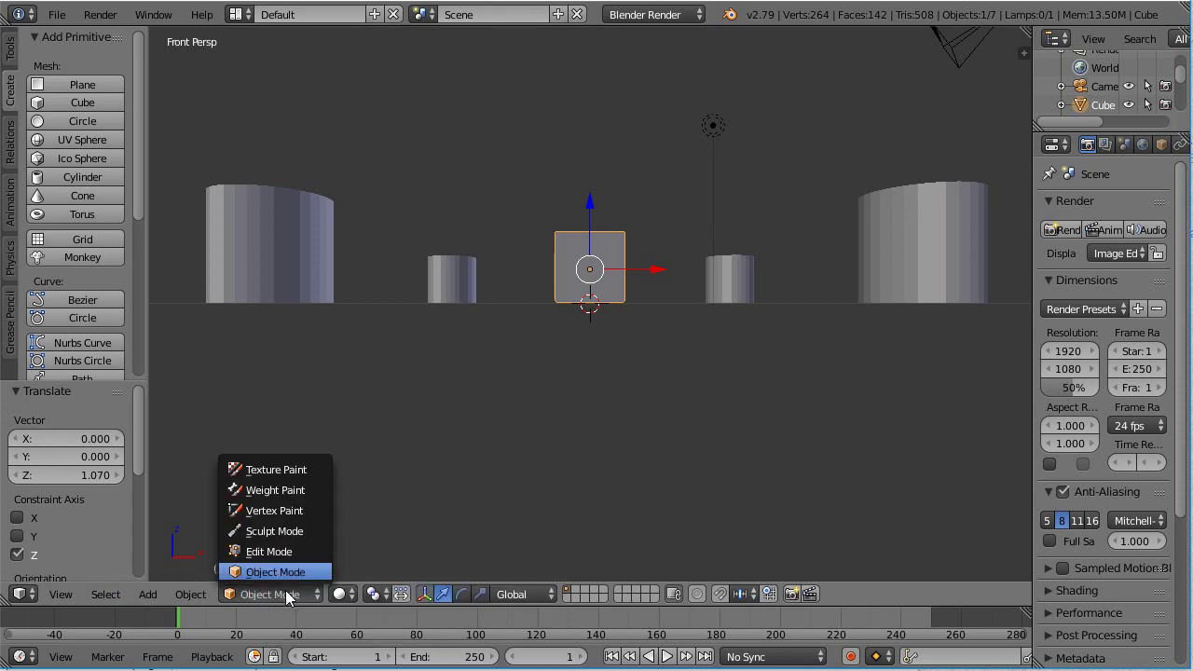
pyautogui.click(278, 589)
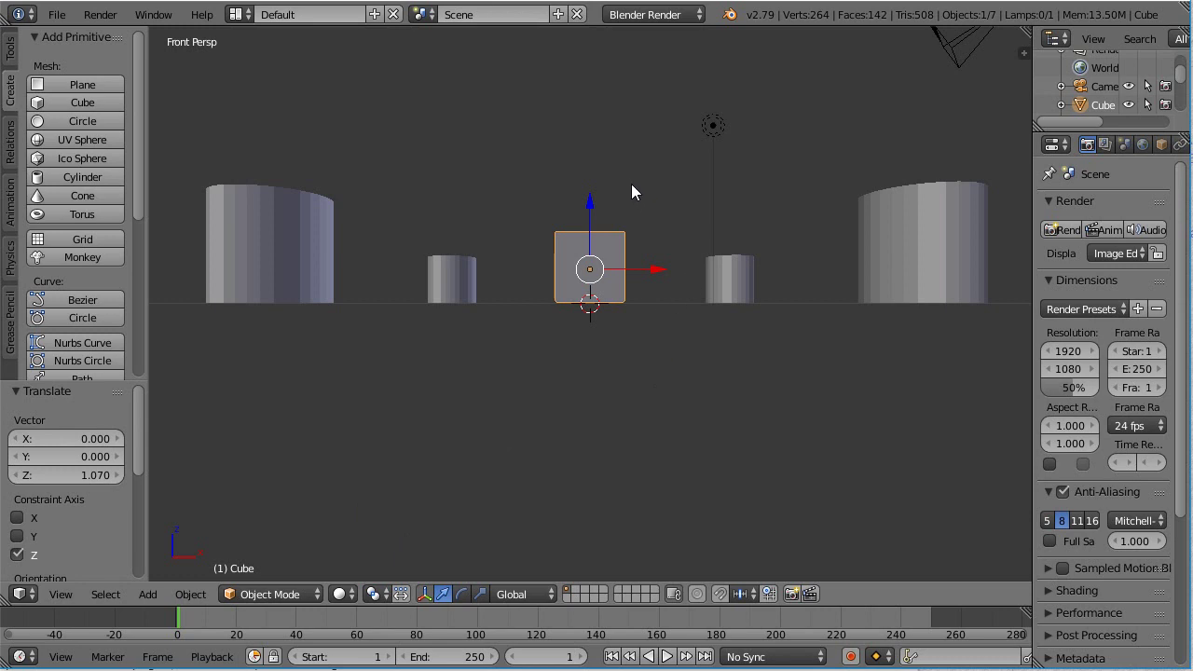
pyautogui.press('KP_7')
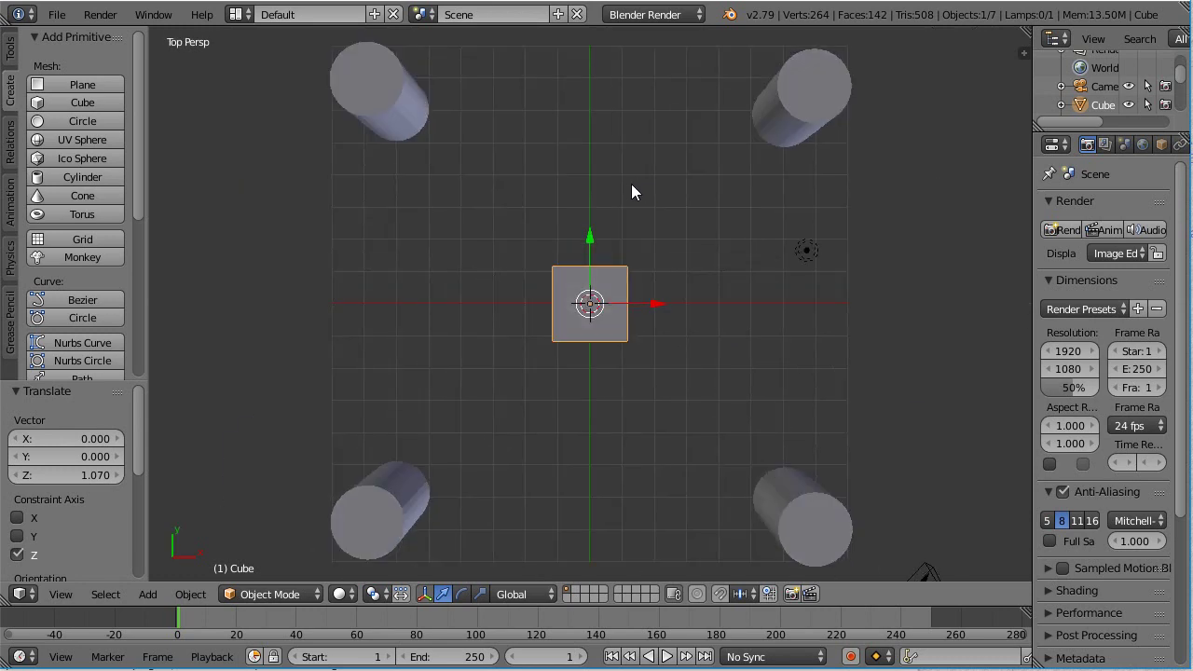
pyautogui.press('KP_3')
pyautogui.press('KP_1')
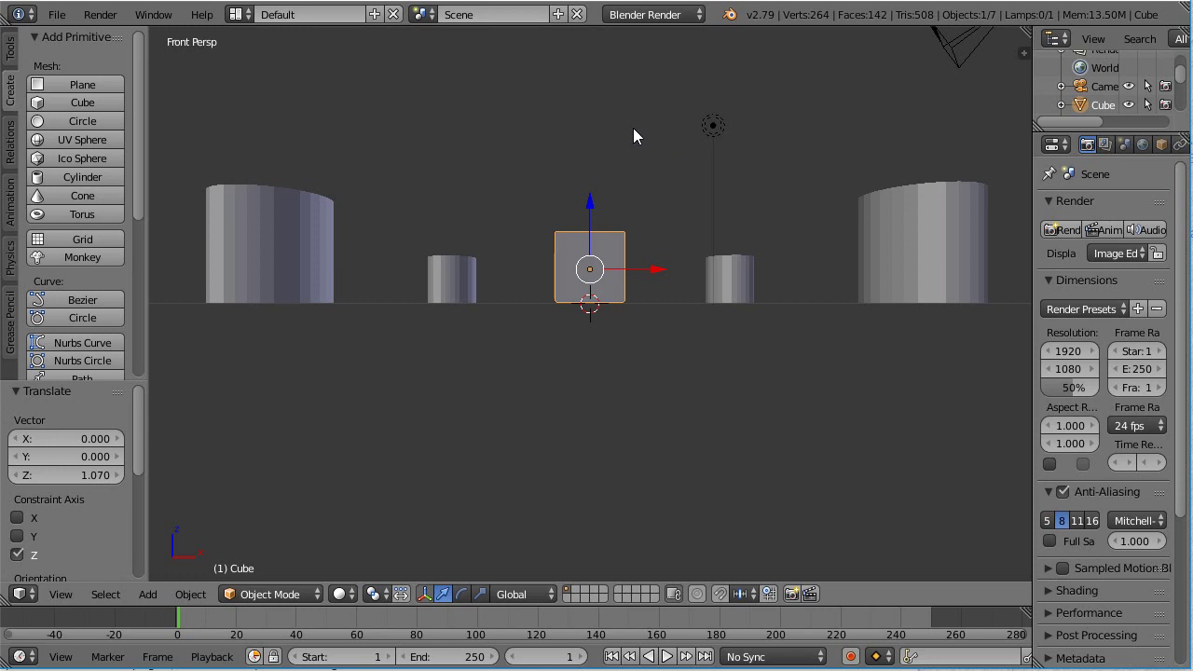
pyautogui.moveTo(615, 122); pyautogui.dragTo(621, 247, button='middle')
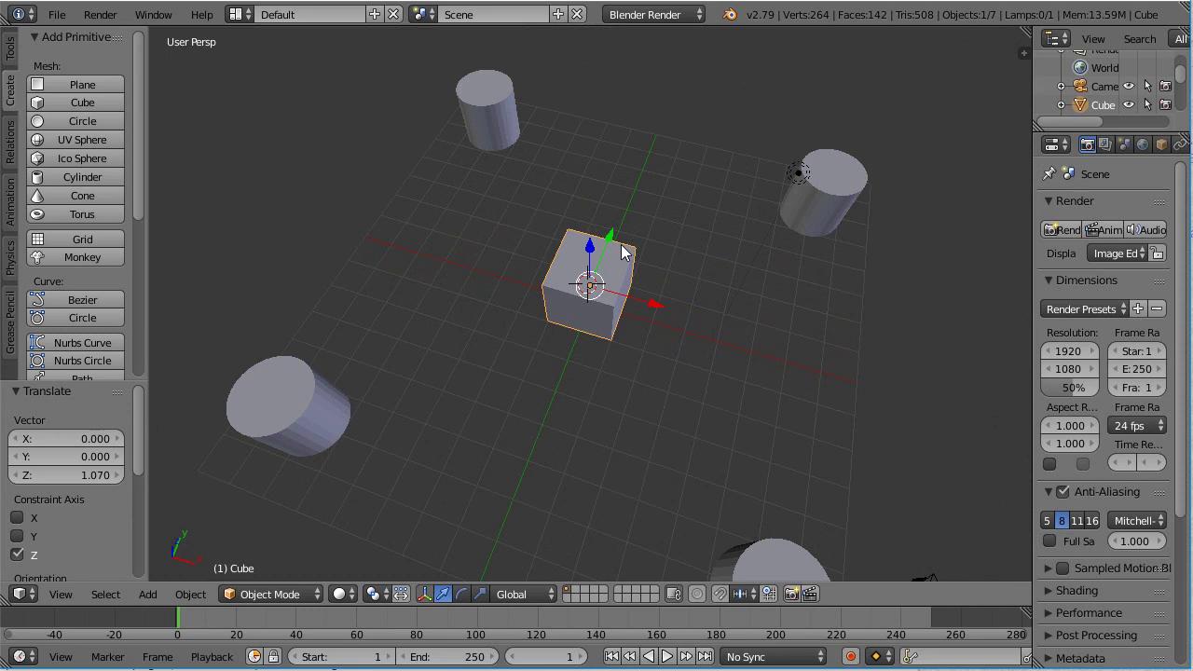
pyautogui.moveTo(623, 237); pyautogui.dragTo(764, 80, button='middle')
pyautogui.moveTo(718, 139); pyautogui.dragTo(659, 307, button='middle')
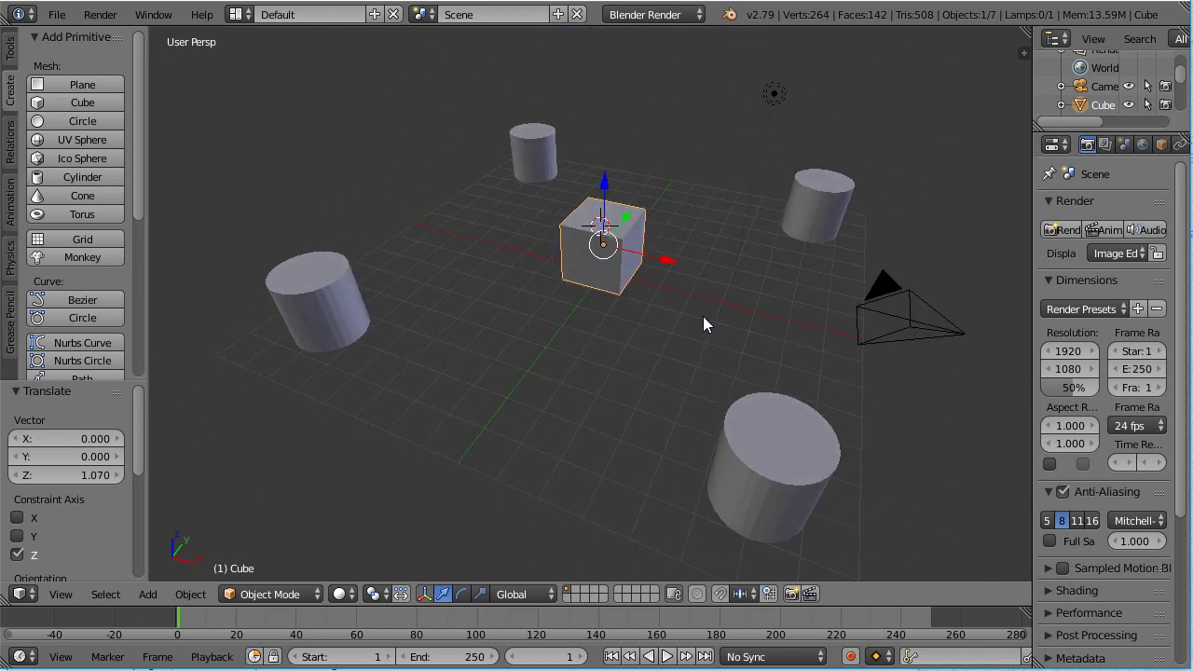
pyautogui.press('KP_1')
pyautogui.press('KP_7')
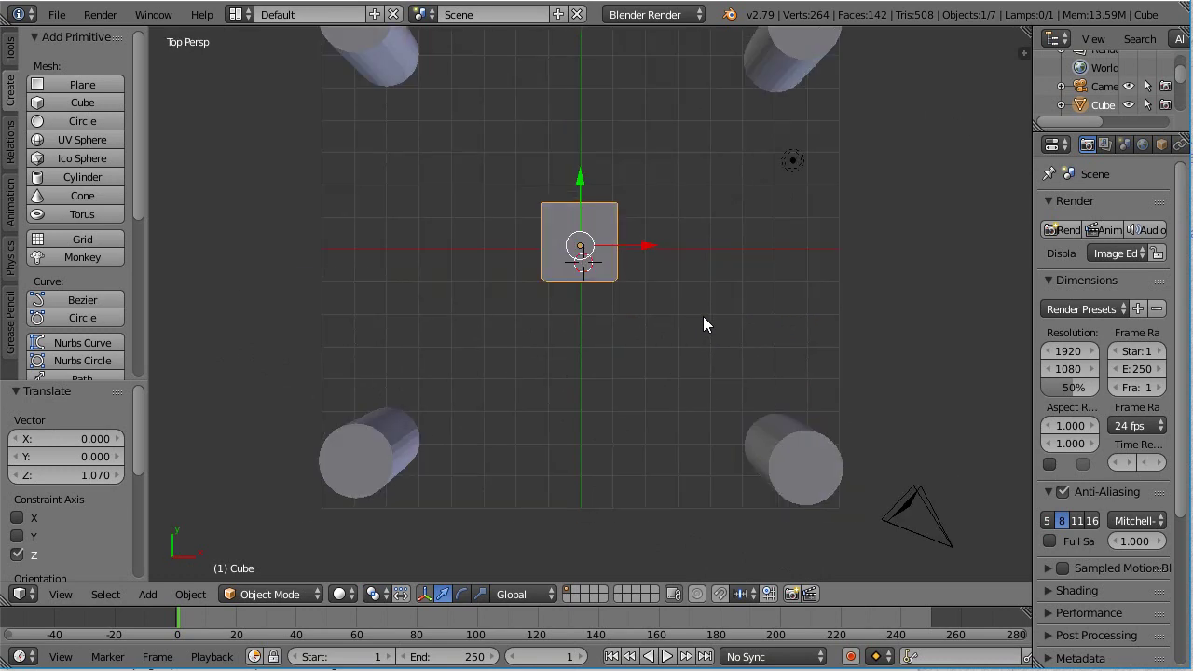
pyautogui.press('KP_1')
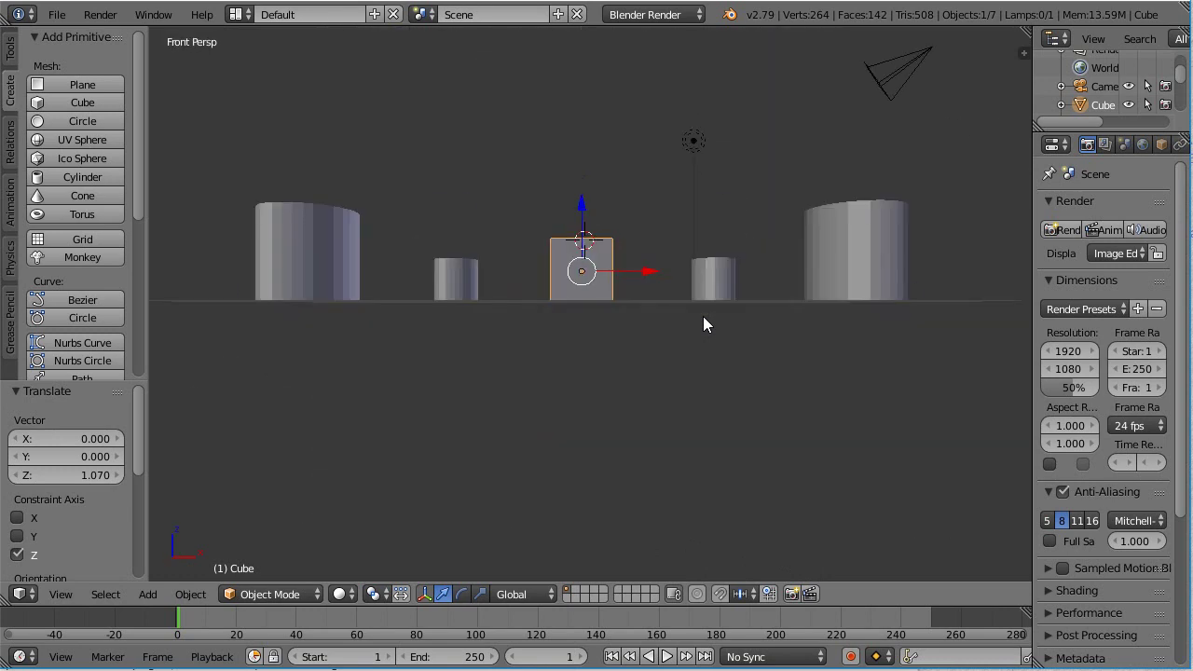
# Step: Orbit and zoom to view the cube and towers from a high angle
pyautogui.moveTo(703, 316); pyautogui.dragTo(621, 327, button='middle')
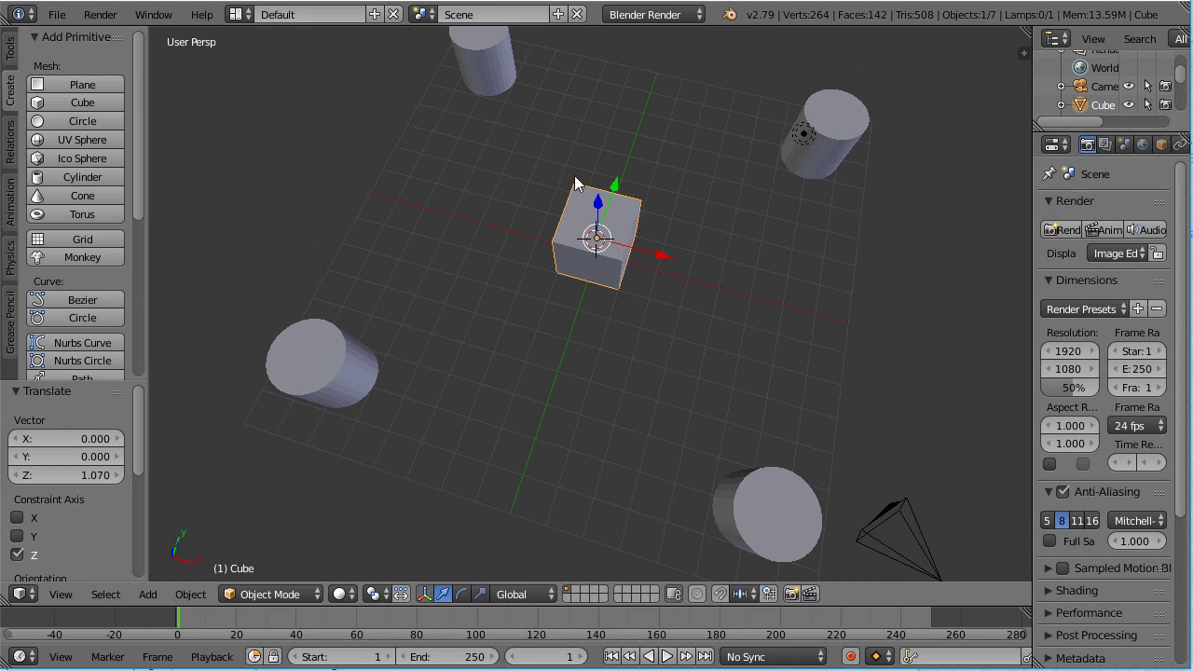
pyautogui.scroll(-4, 649, 270)
pyautogui.scroll(5, 640, 295)
pyautogui.scroll(2, 639, 295)
pyautogui.scroll(-6, 639, 307)
pyautogui.scroll(3, 653, 330)
pyautogui.scroll(-2, 671, 336)
pyautogui.scroll(4, 690, 344)
pyautogui.scroll(-4, 682, 341)
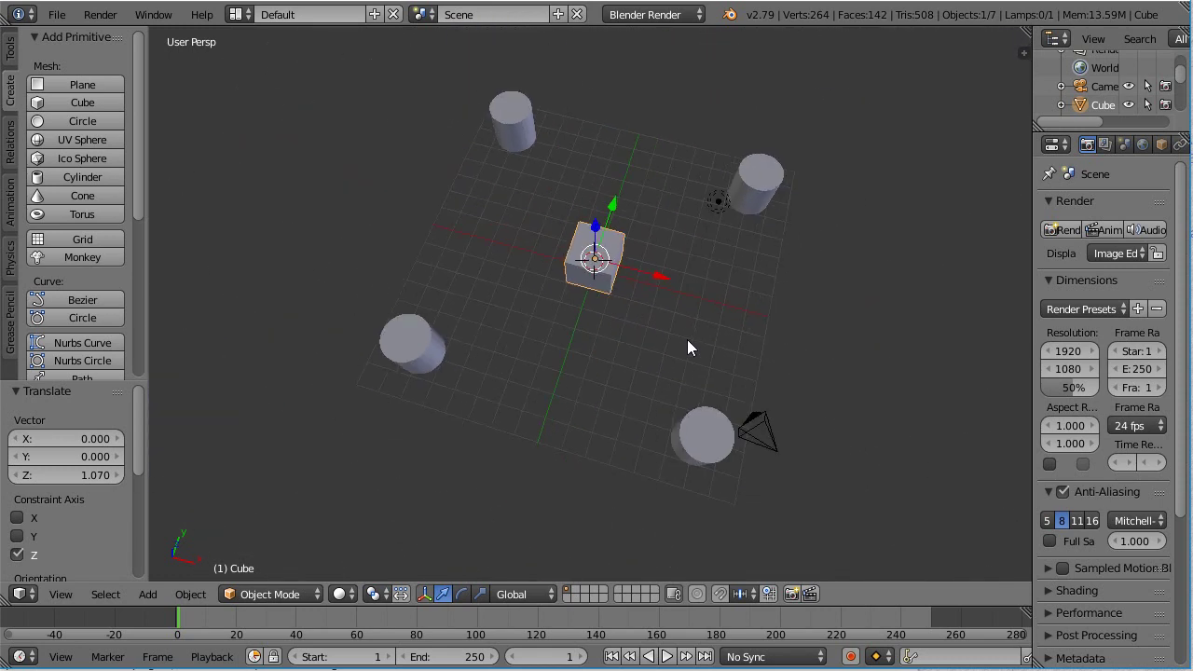
pyautogui.scroll(3, 690, 346)
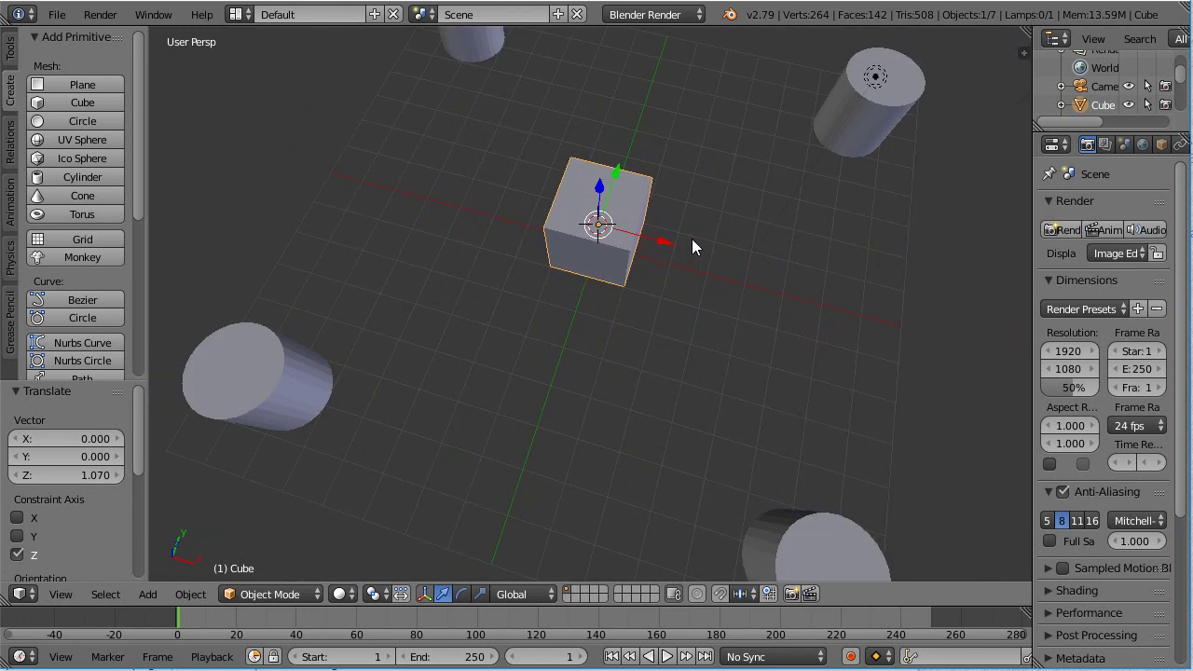
pyautogui.moveTo(728, 307); pyautogui.dragTo(688, 306, button='middle')
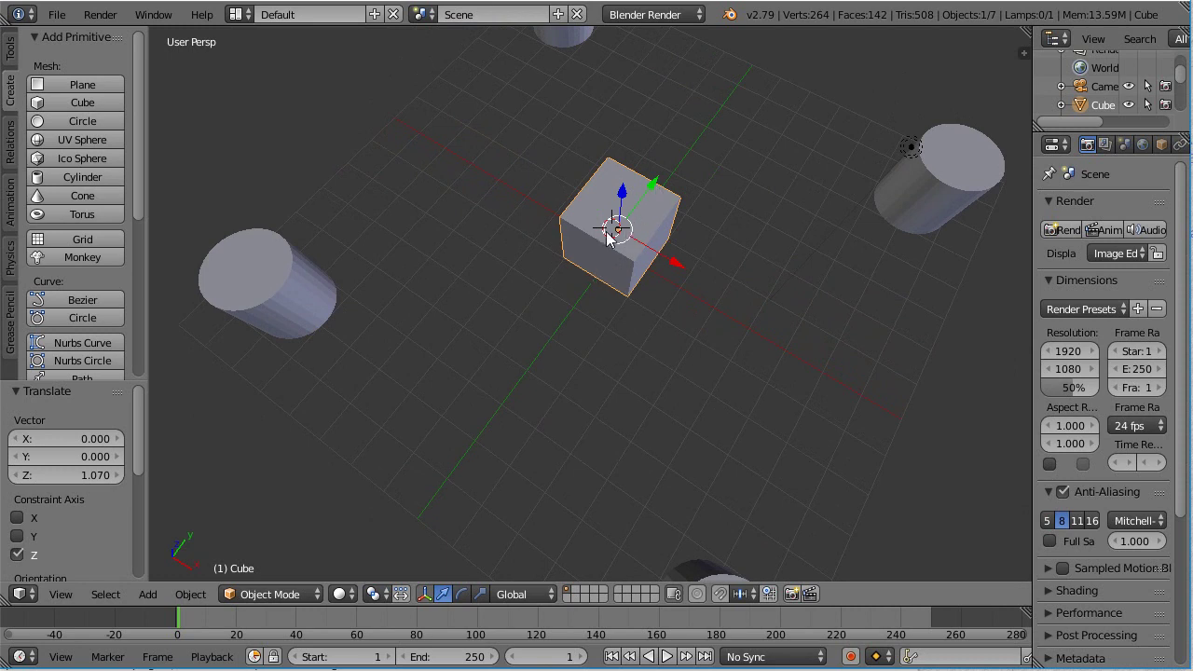
# Step: Enter Edit Mode with face selection and circle-select only the cube's front-left face
pyautogui.click(264, 594)
pyautogui.click(268, 552)
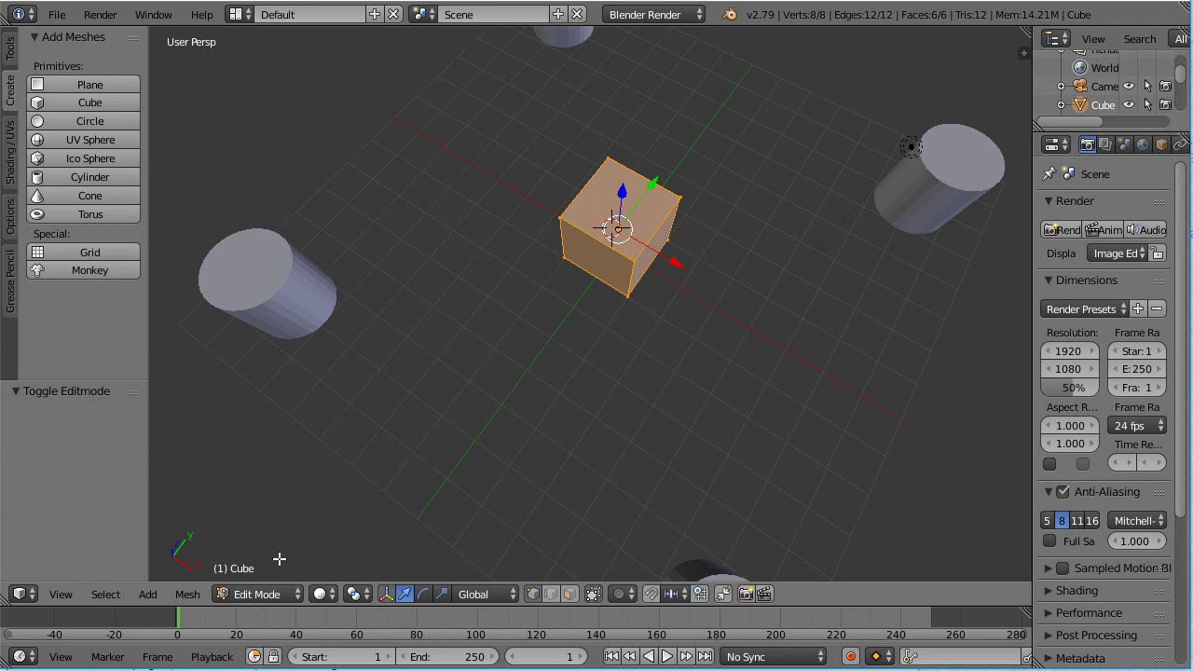
pyautogui.hotkey('ctrl', 'Tab')
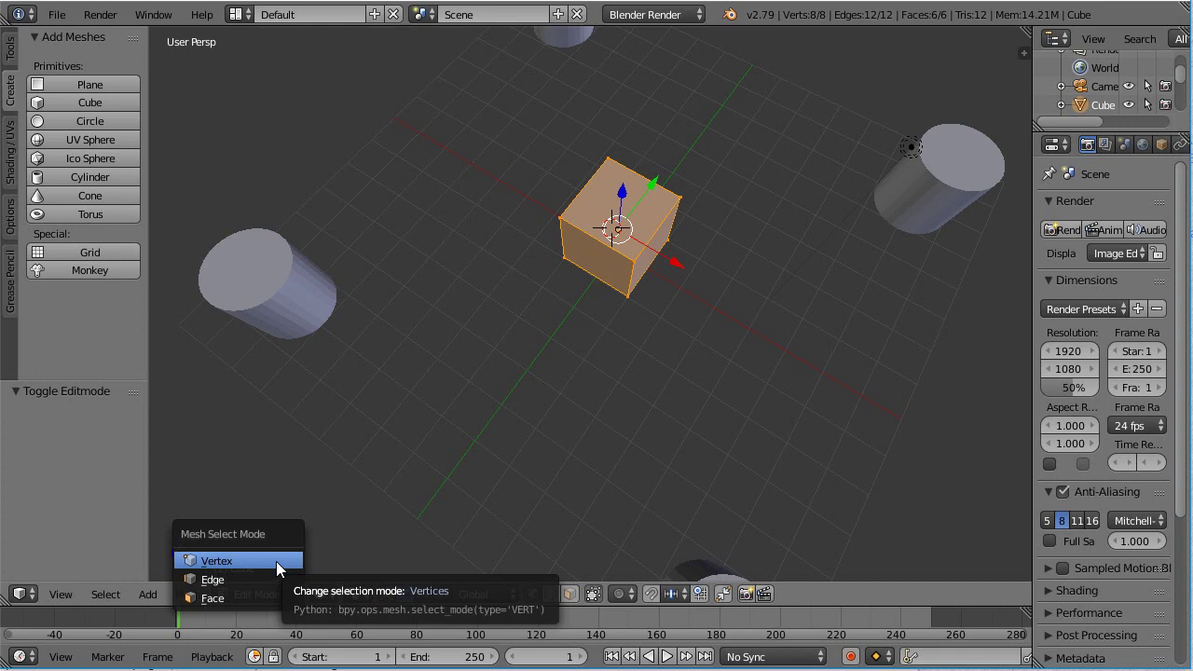
pyautogui.click(233, 590)
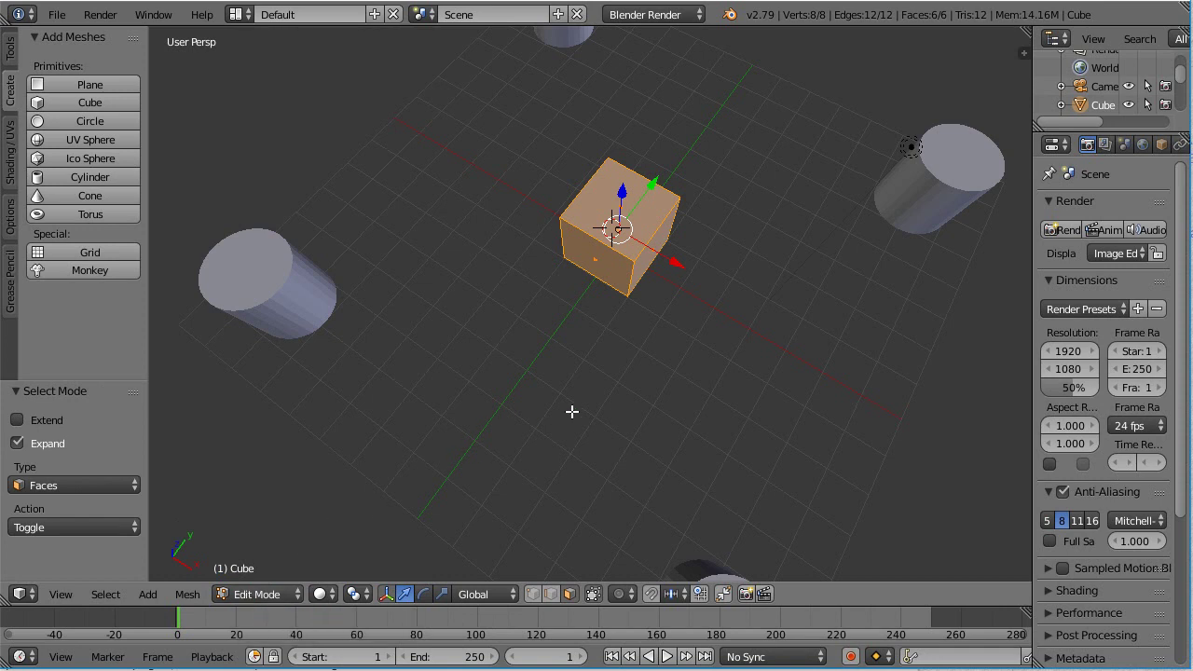
pyautogui.press('c')
pyautogui.click(593, 258)
pyautogui.rightClick(595, 258)
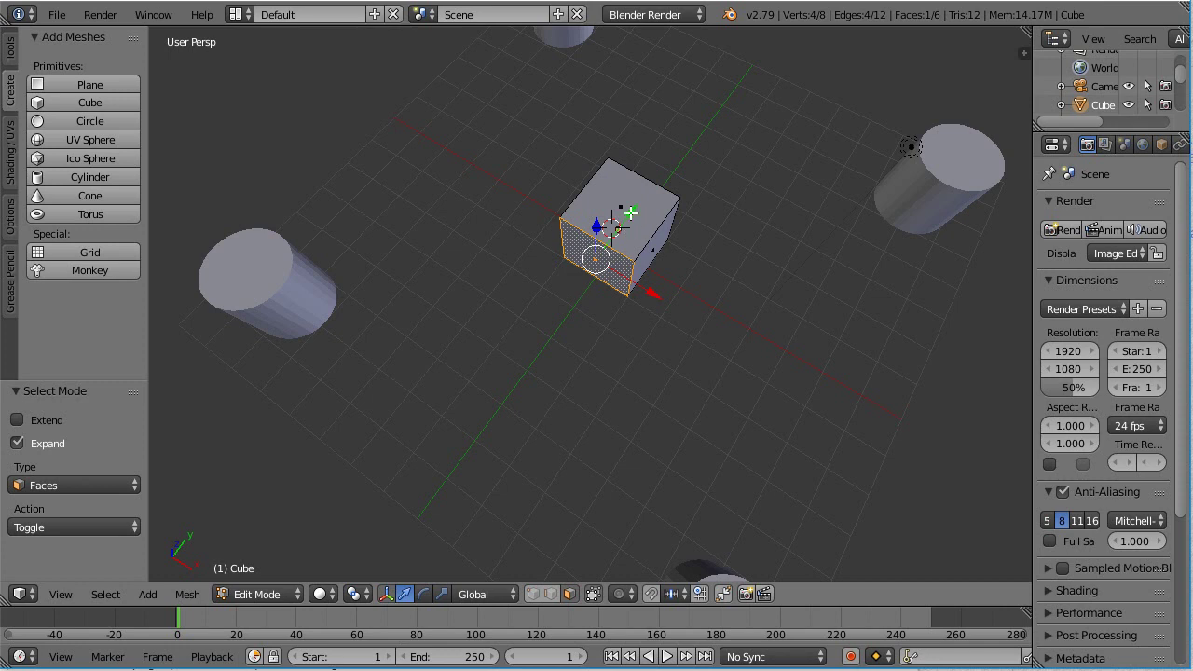
# Step: Drag the selected face along Y to flatten the cube into a thin slab, fine-tuning by 0.008
pyautogui.moveTo(634, 216)
pyautogui.mouseDown()
pyautogui.moveTo(564, 265)
pyautogui.moveTo(487, 349)
pyautogui.moveTo(639, 217)
pyautogui.mouseUp()
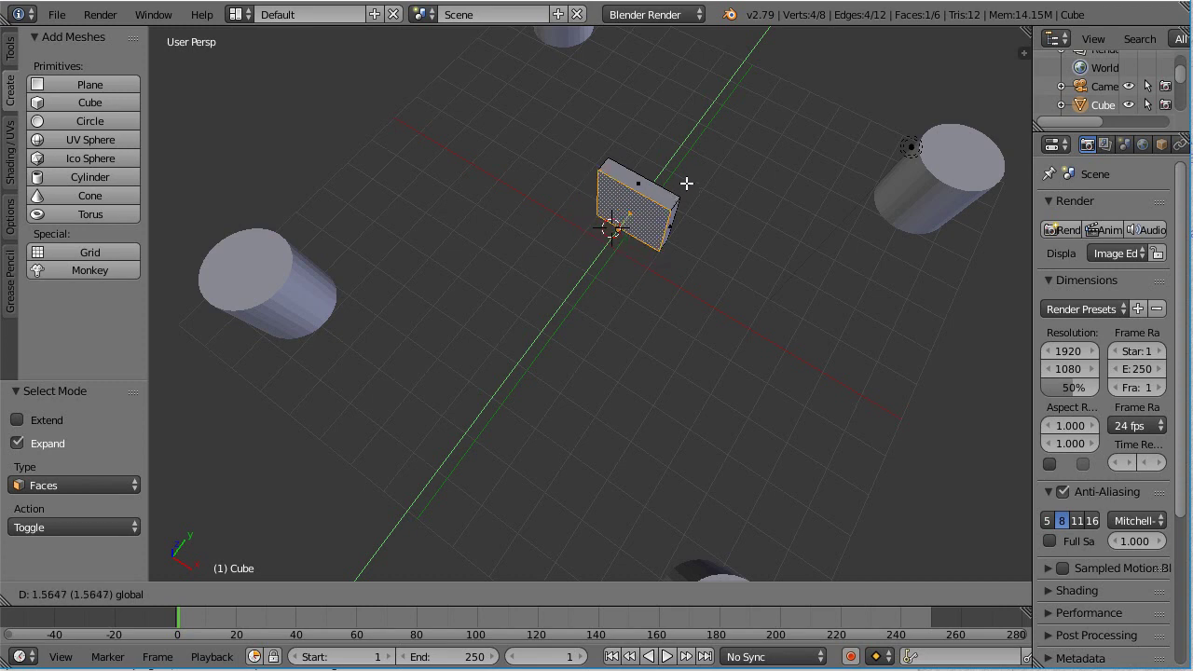
pyautogui.click(689, 181)
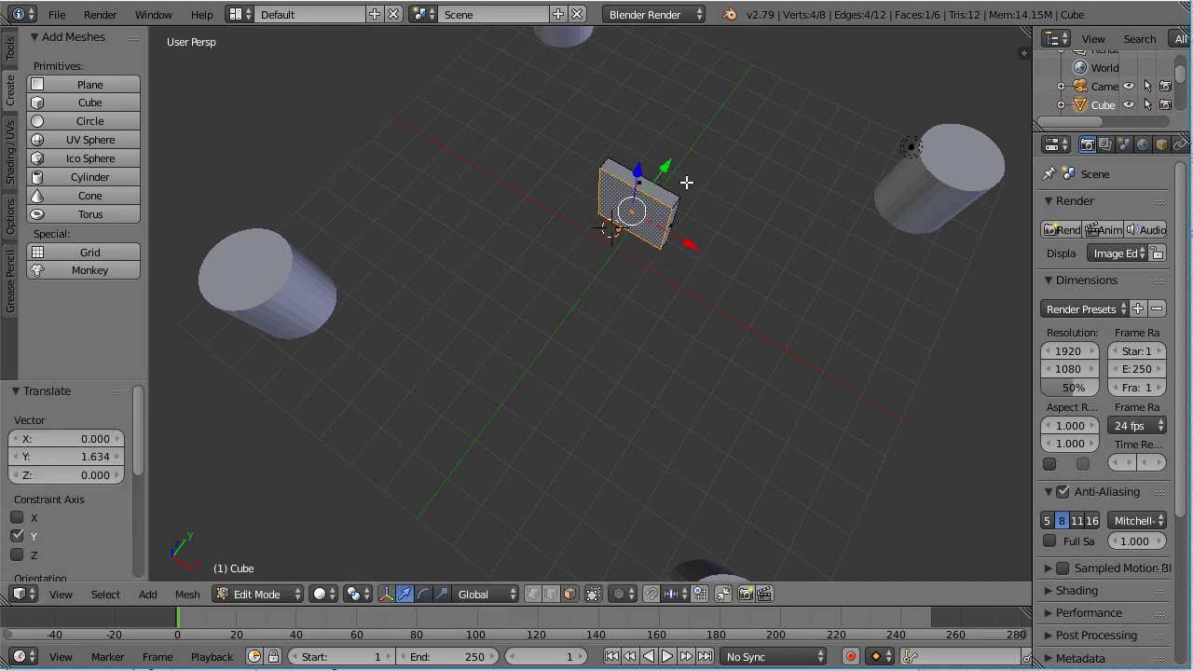
pyautogui.scroll(3, 715, 204)
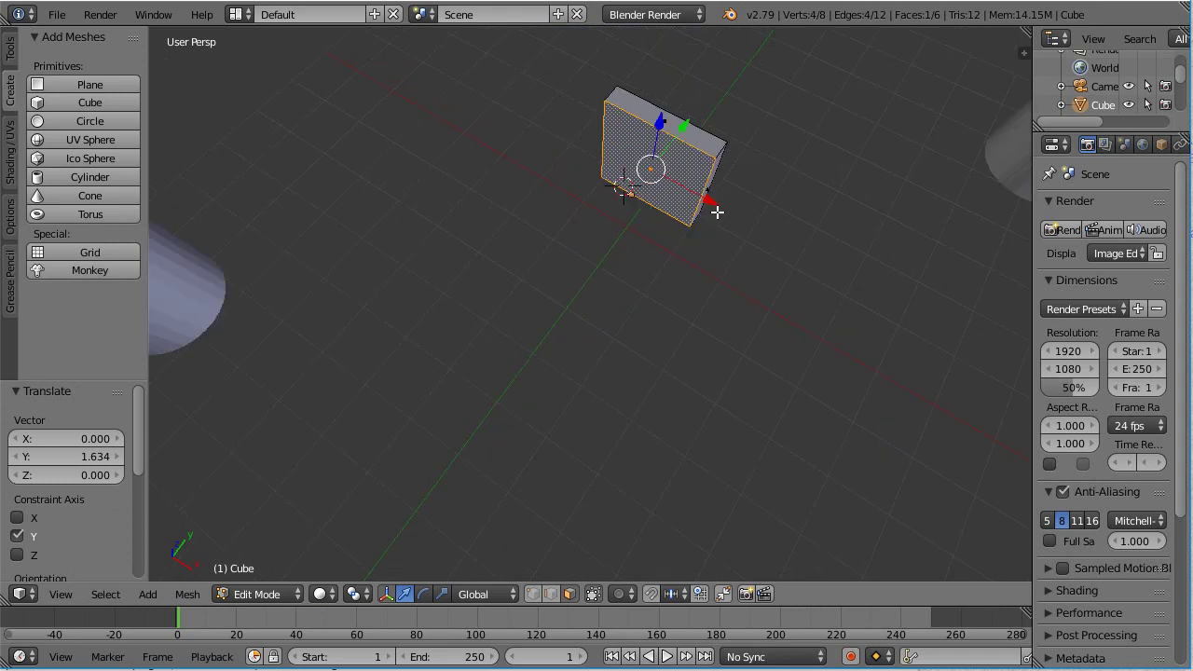
pyautogui.keyDown('shift'); pyautogui.moveTo(834, 216); pyautogui.dragTo(640, 381, button='middle'); pyautogui.keyUp('shift')
pyautogui.moveTo(570, 323)
pyautogui.mouseDown()
pyautogui.moveTo(553, 330)
pyautogui.moveTo(562, 322)
pyautogui.mouseUp()
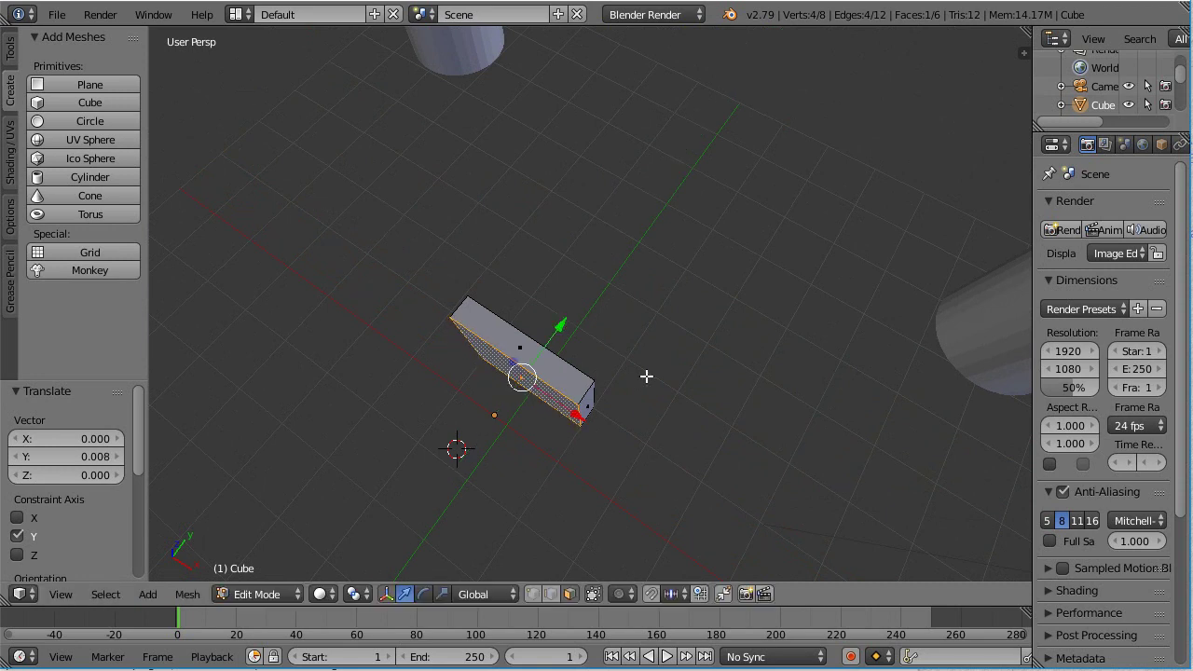
pyautogui.scroll(-5, 692, 412)
pyautogui.scroll(2, 667, 396)
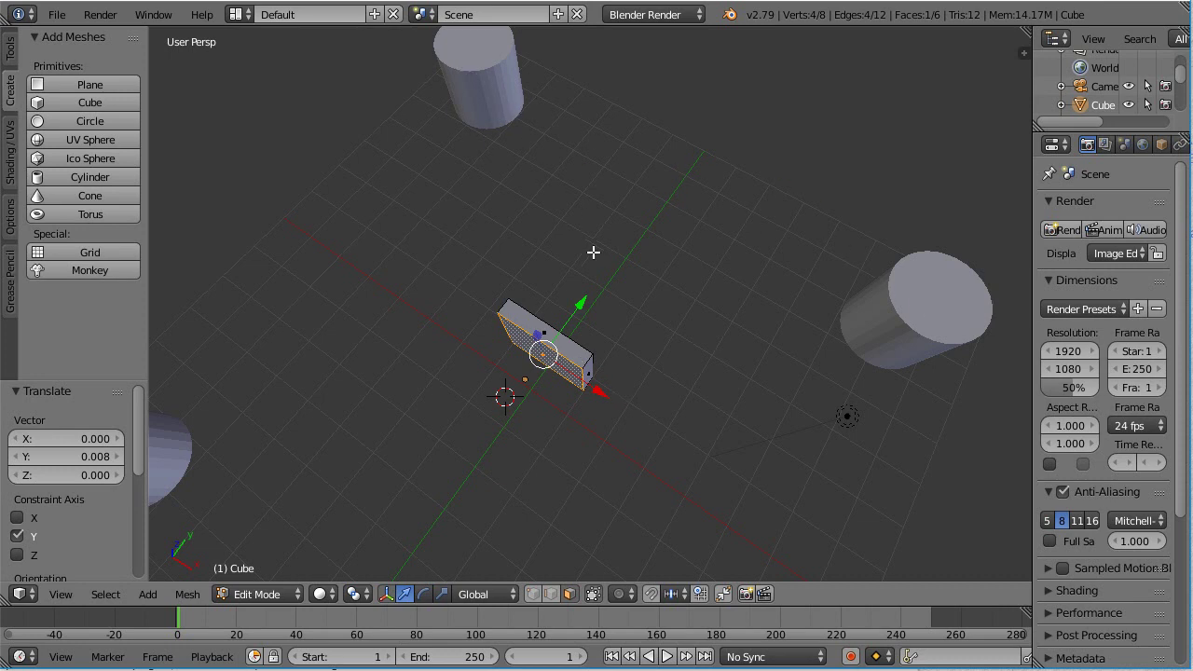
# Step: Pull both end faces of the slab outward along X, one by -4.661, into a long wall
pyautogui.rightClick(590, 370)
pyautogui.moveTo(615, 393); pyautogui.dragTo(796, 504)
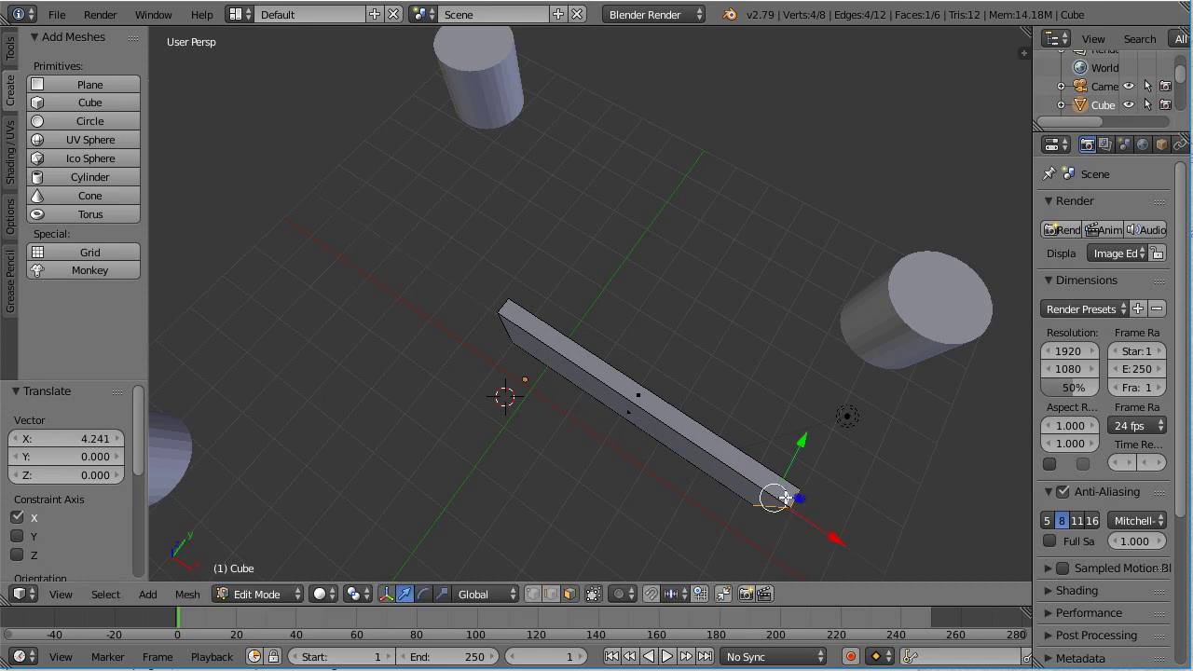
pyautogui.moveTo(619, 446); pyautogui.dragTo(842, 361, button='middle')
pyautogui.rightClick(612, 312)
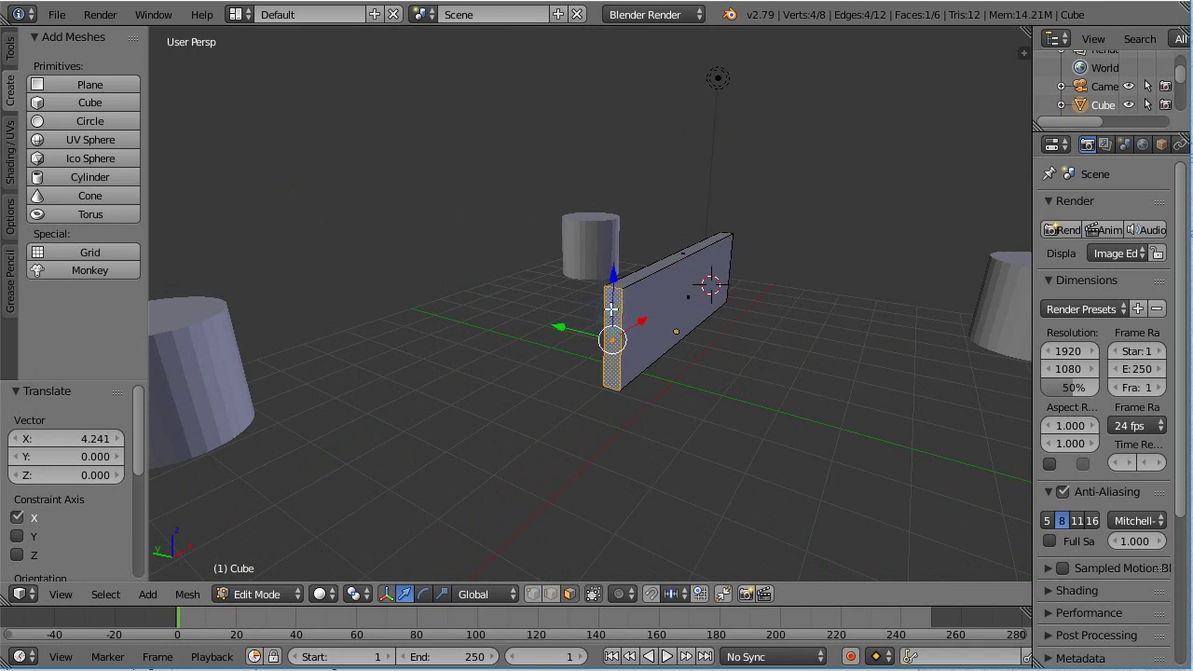
pyautogui.moveTo(639, 321); pyautogui.dragTo(415, 452)
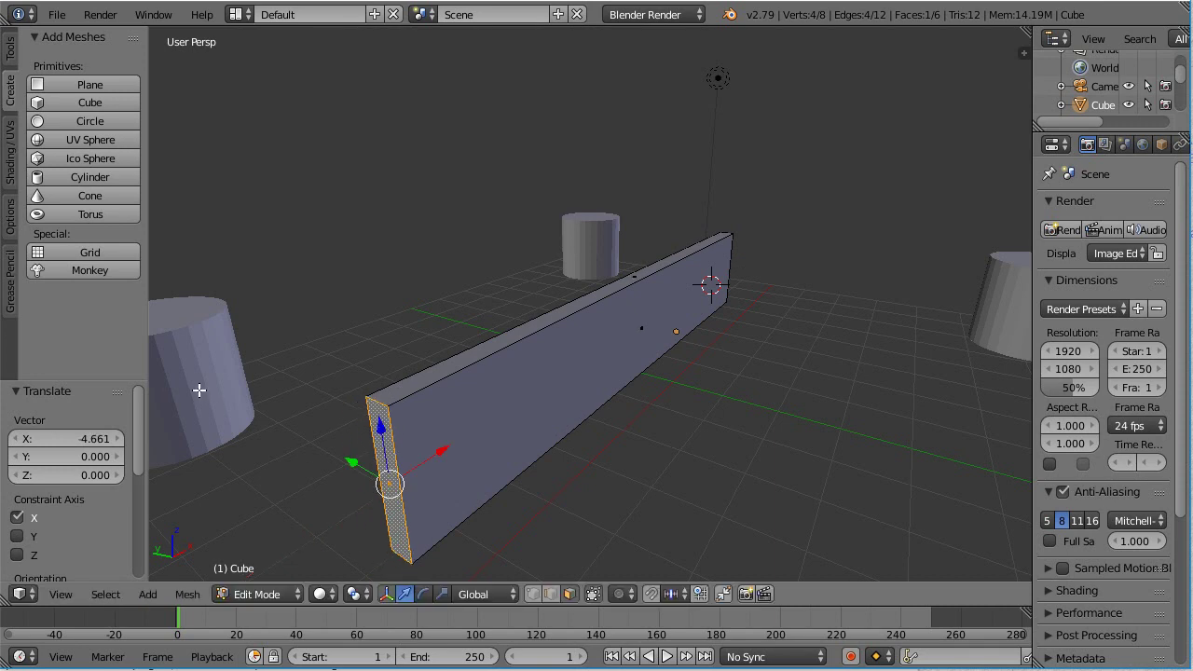
pyautogui.moveTo(321, 550)
pyautogui.mouseDown(button='right')
pyautogui.moveTo(339, 564)
pyautogui.moveTo(312, 503)
pyautogui.moveTo(327, 544)
pyautogui.mouseUp(button='right')
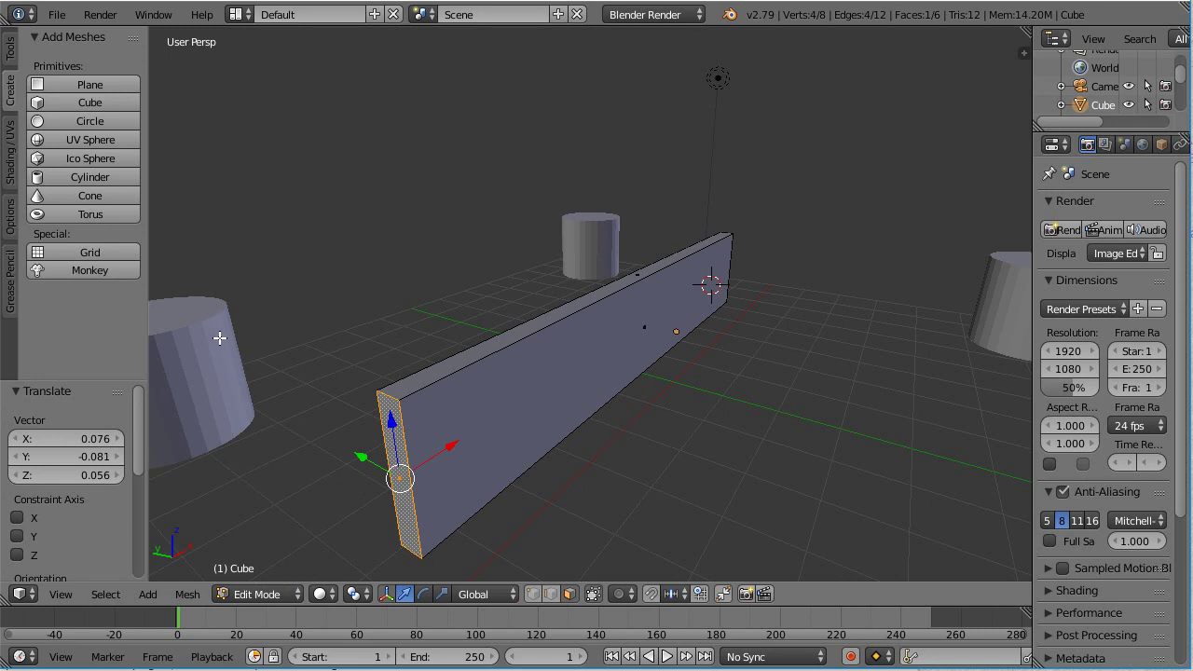
pyautogui.moveTo(220, 338); pyautogui.dragTo(728, 484, button='middle')
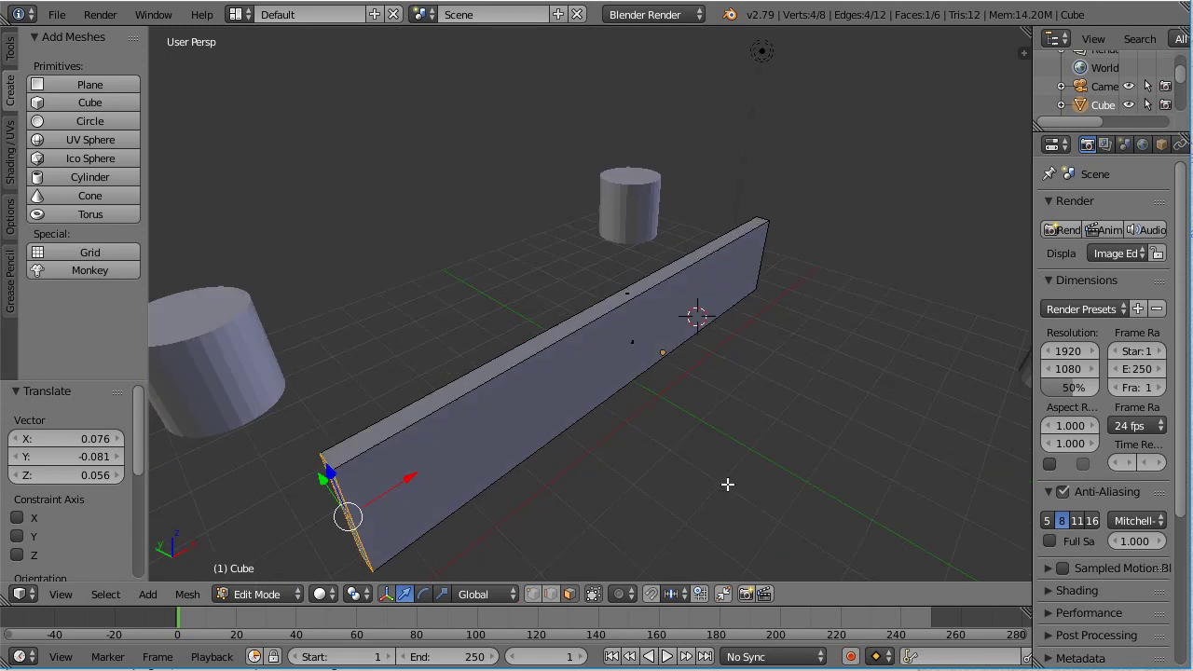
# Step: Return to Object Mode and move the wall -1.801 along Y toward the towers
pyautogui.click(300, 599)
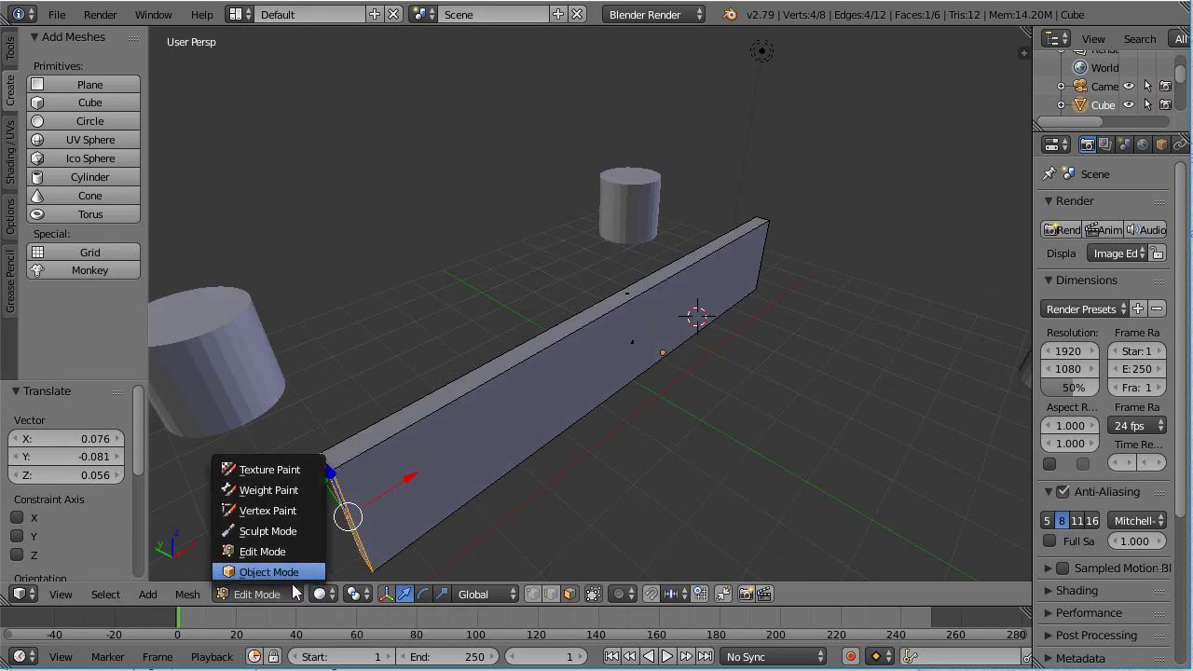
pyautogui.click(292, 573)
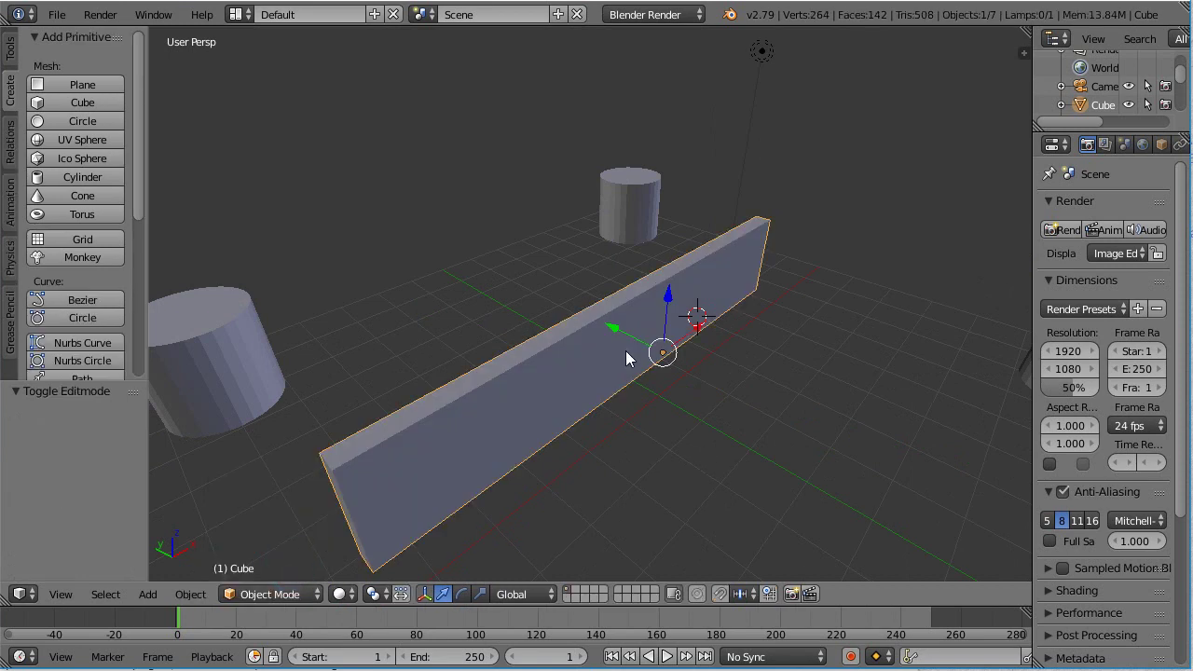
pyautogui.moveTo(645, 347); pyautogui.dragTo(455, 281)
pyautogui.moveTo(575, 412); pyautogui.dragTo(455, 318, button='middle')
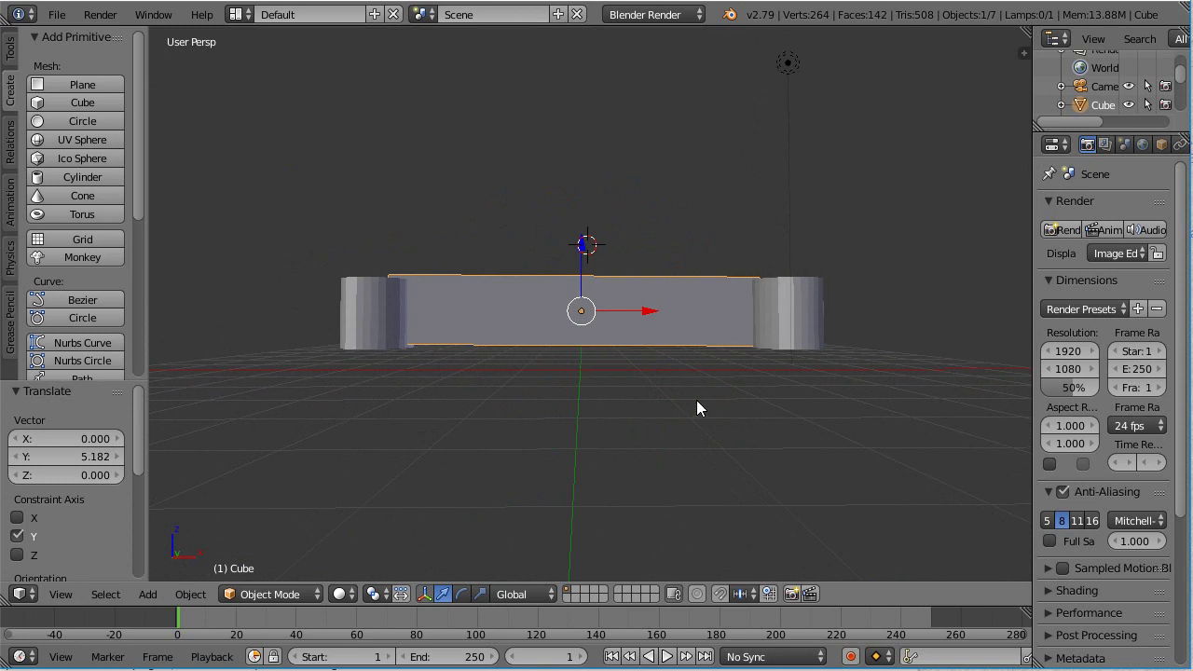
pyautogui.scroll(4, 653, 360)
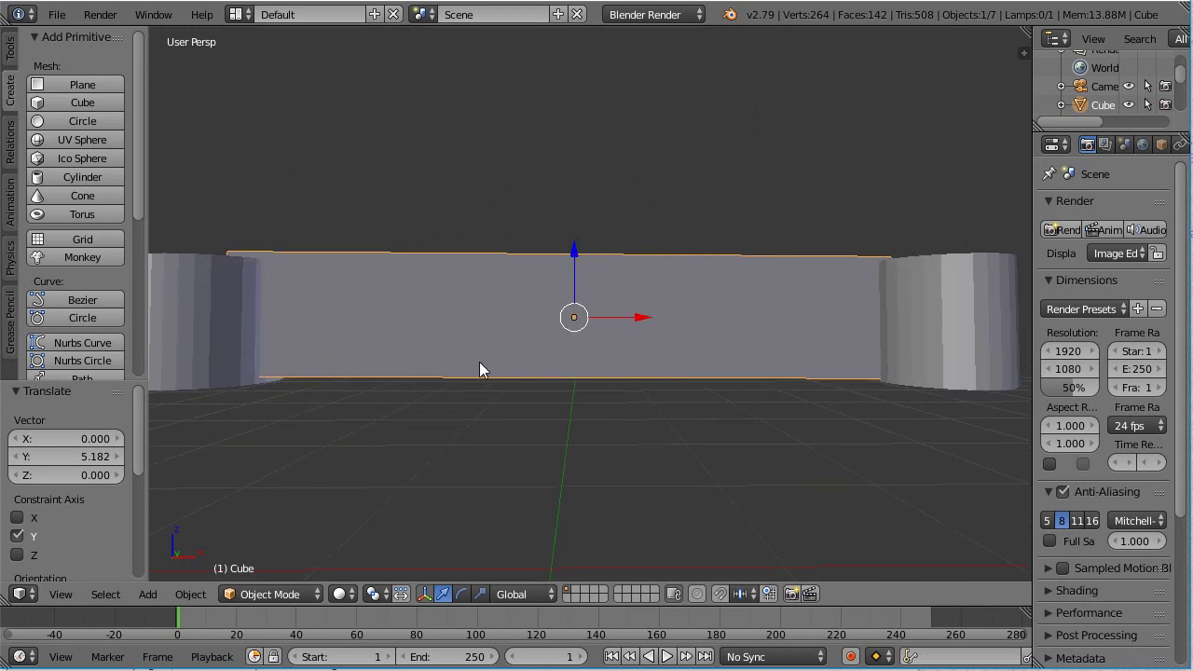
# Step: Lower the wall 0.042 on Z and slide it further along Y, checking from several angles
pyautogui.moveTo(573, 265); pyautogui.dragTo(551, 255)
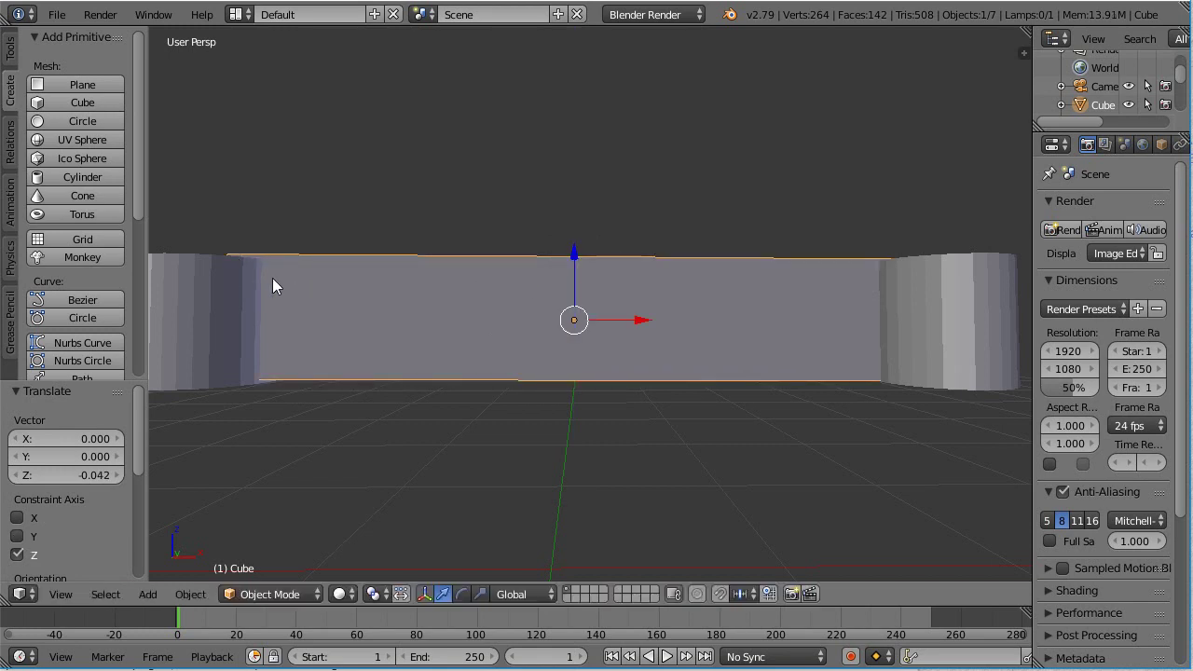
pyautogui.click(476, 469)
pyautogui.moveTo(565, 433); pyautogui.dragTo(528, 472, button='middle')
pyautogui.moveTo(593, 435); pyautogui.dragTo(758, 414, button='middle')
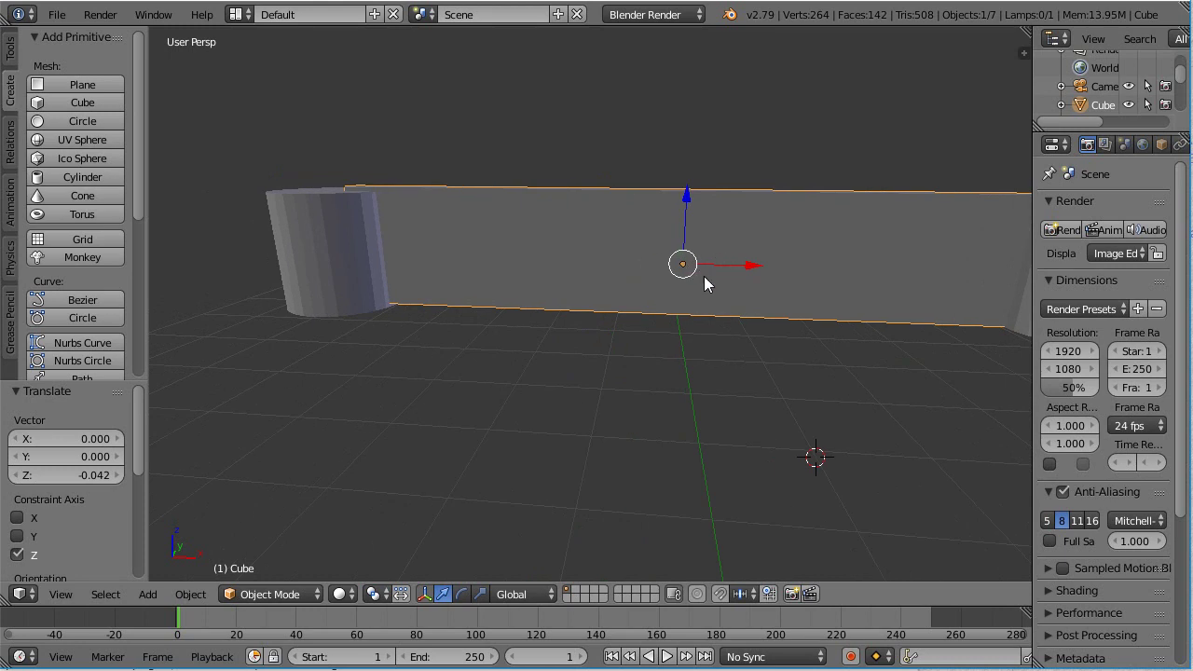
pyautogui.moveTo(743, 338); pyautogui.dragTo(729, 361, button='middle')
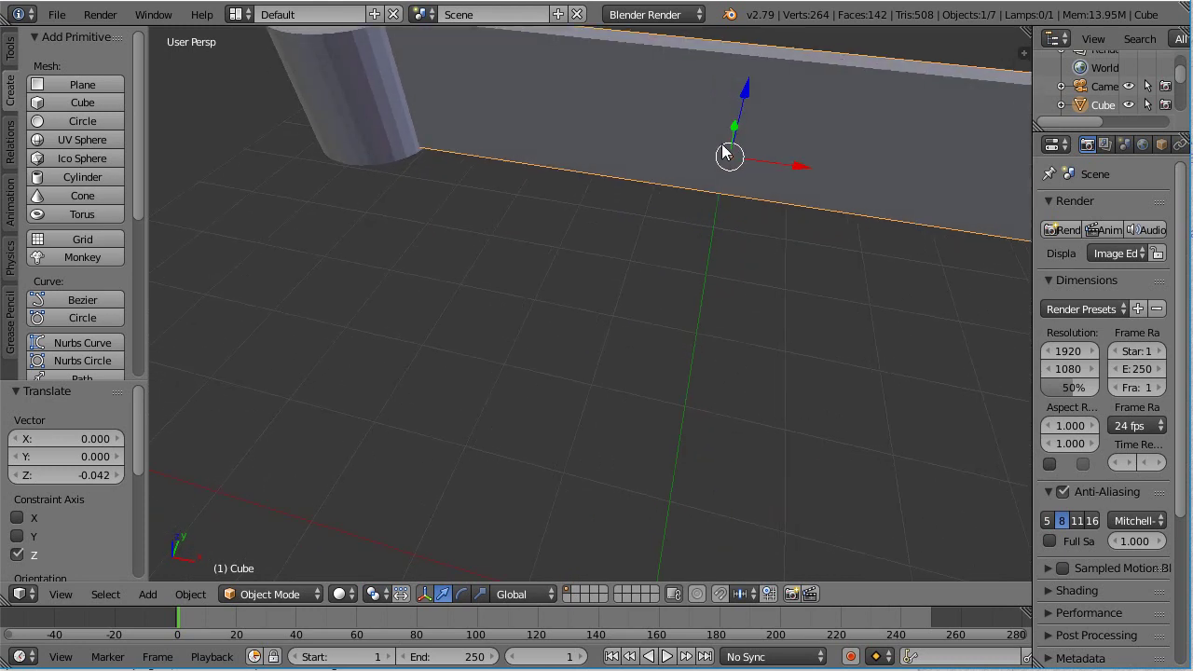
pyautogui.moveTo(733, 125); pyautogui.dragTo(708, 222)
pyautogui.moveTo(463, 413); pyautogui.dragTo(594, 384, button='middle')
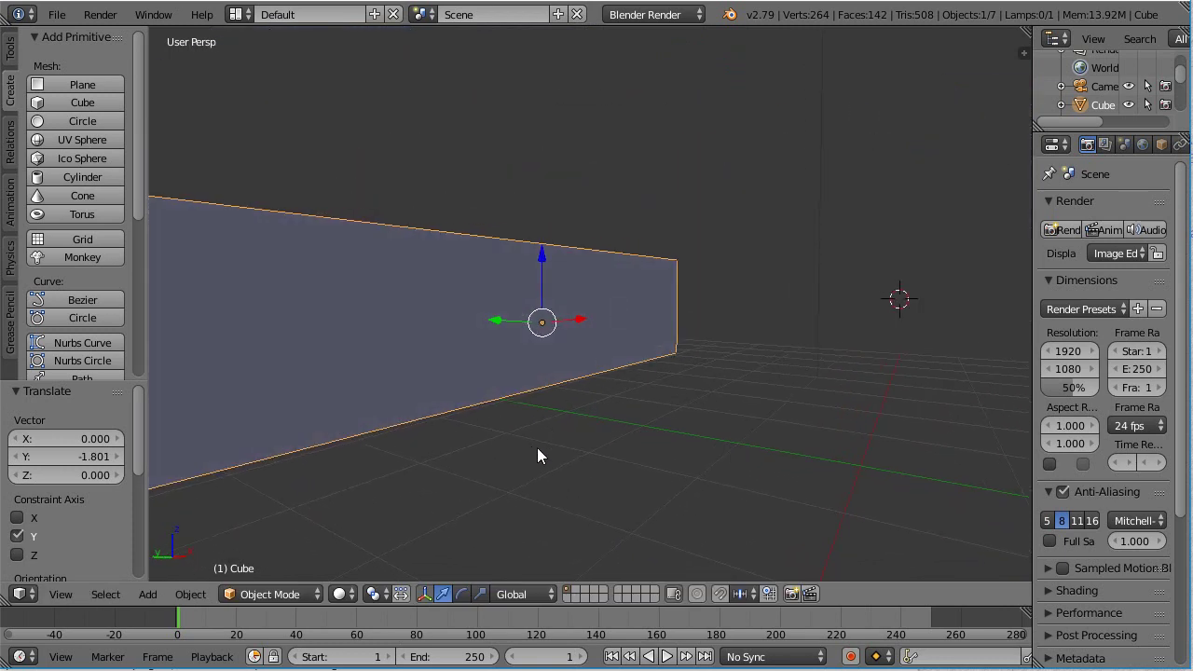
pyautogui.moveTo(560, 444); pyautogui.dragTo(824, 364, button='middle')
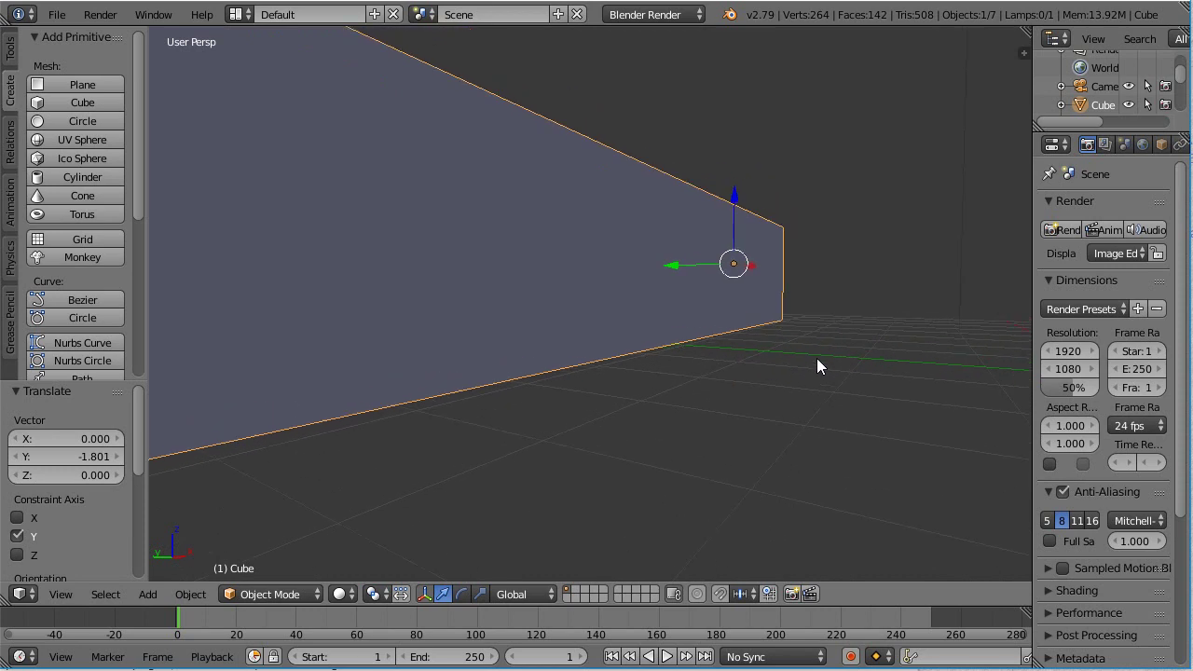
pyautogui.scroll(-4, 802, 340)
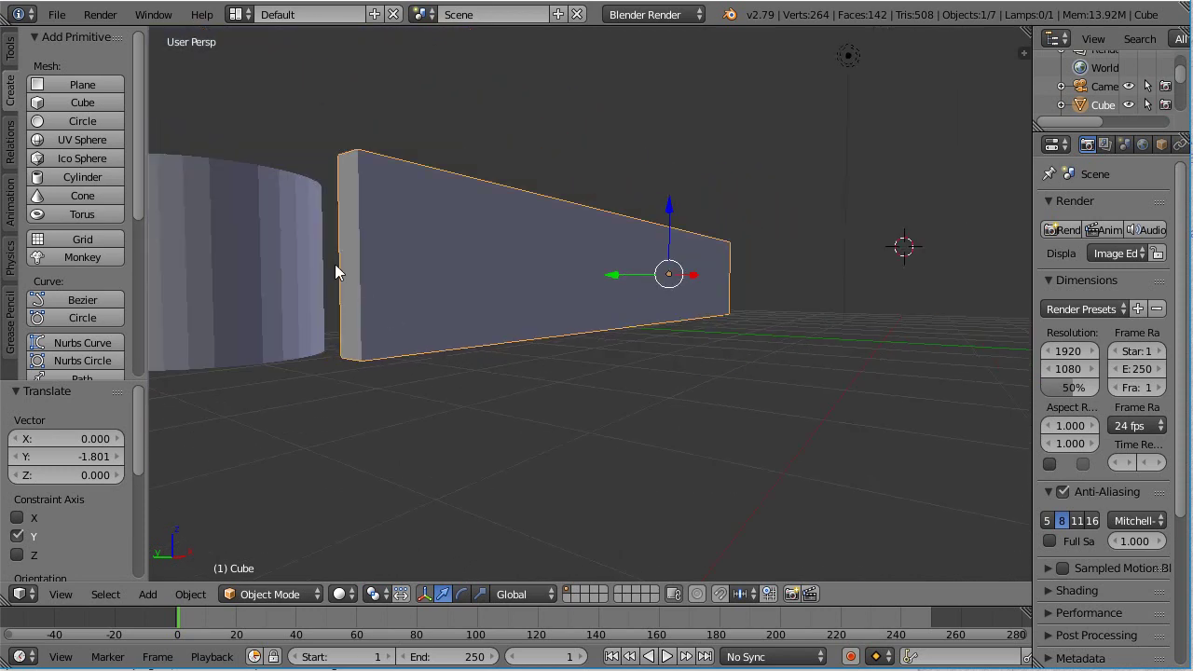
# Step: In Edit Mode, drop one end face of the wall 0.039 along Z, then return to Object Mode
pyautogui.click(280, 594)
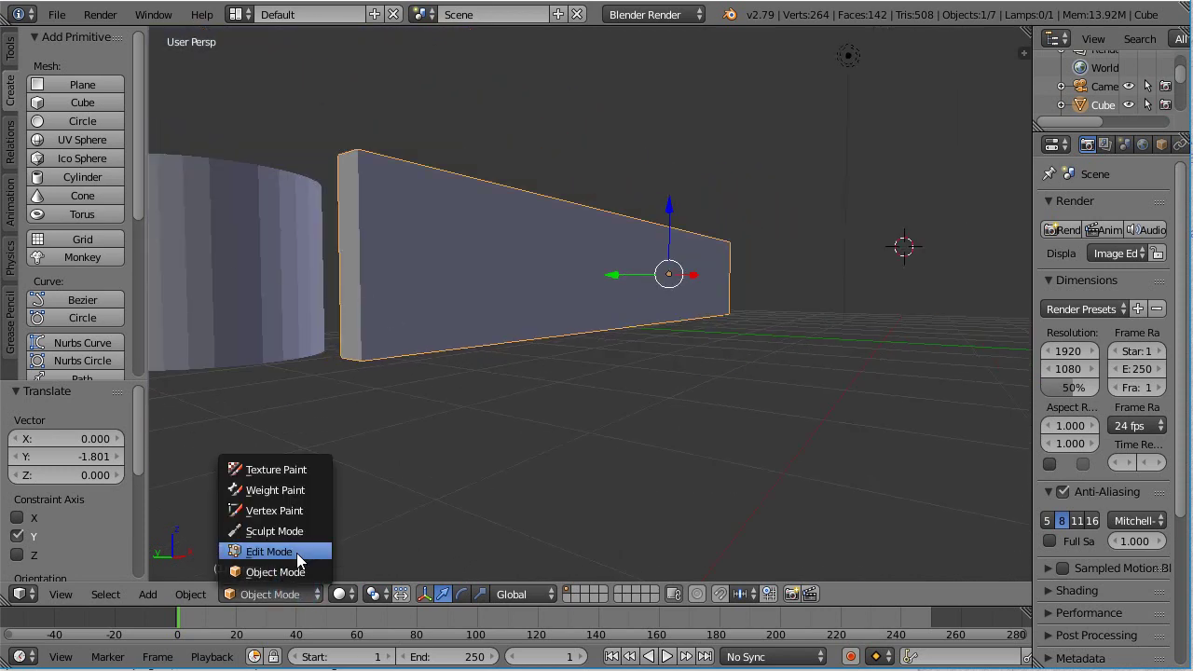
pyautogui.click(289, 553)
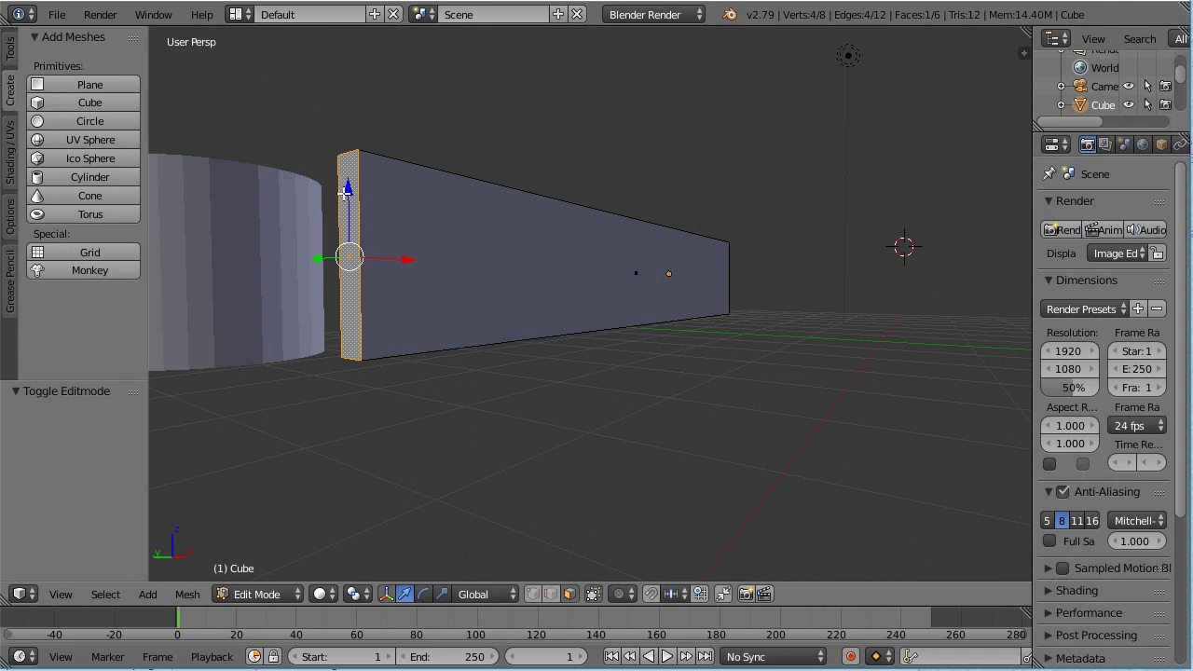
pyautogui.moveTo(345, 188); pyautogui.dragTo(336, 196)
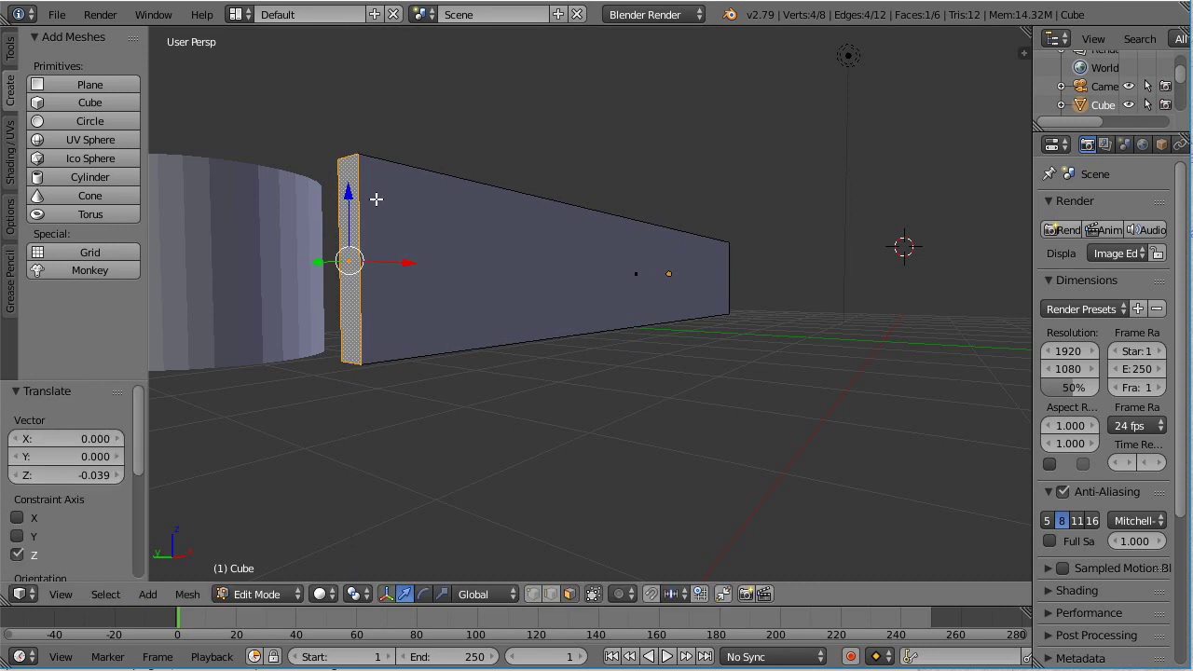
pyautogui.click(262, 595)
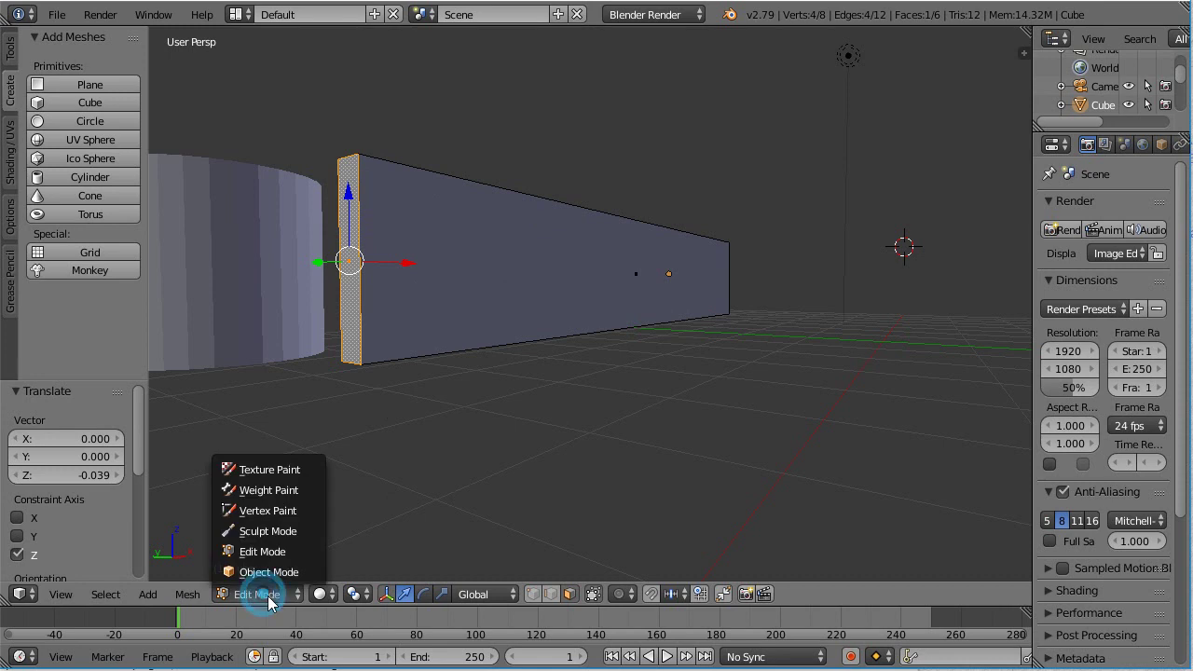
pyautogui.click(267, 569)
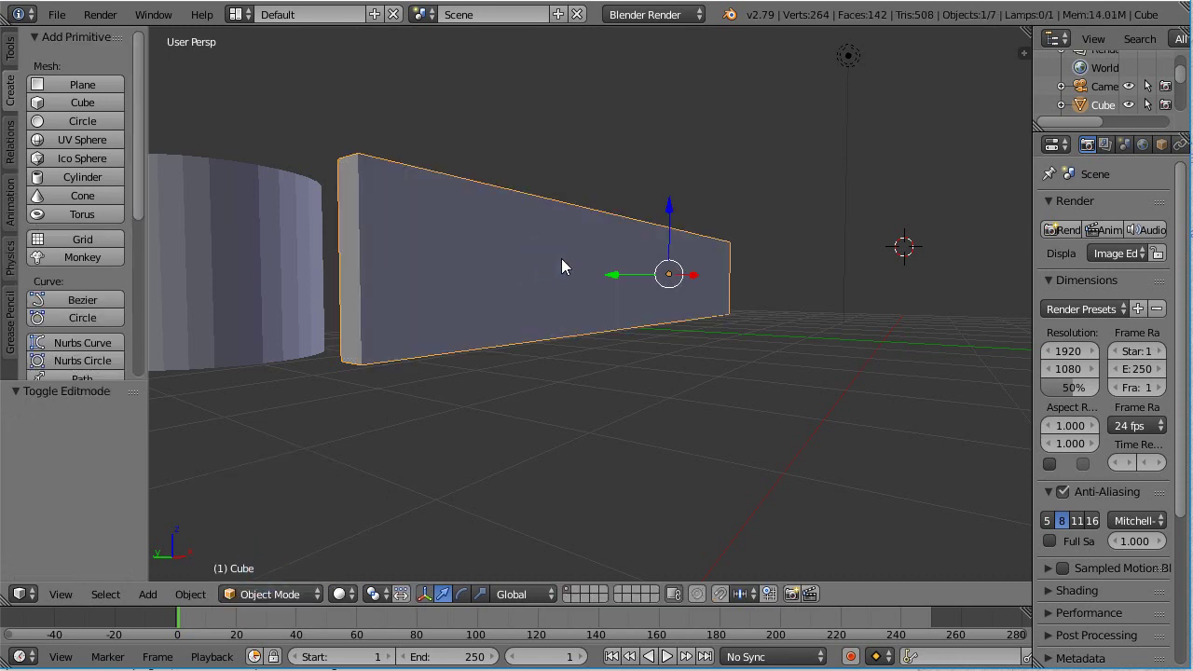
# Step: Move the wall 1.970 units along Y in top view so it spans two corner towers
pyautogui.moveTo(669, 208); pyautogui.dragTo(655, 215)
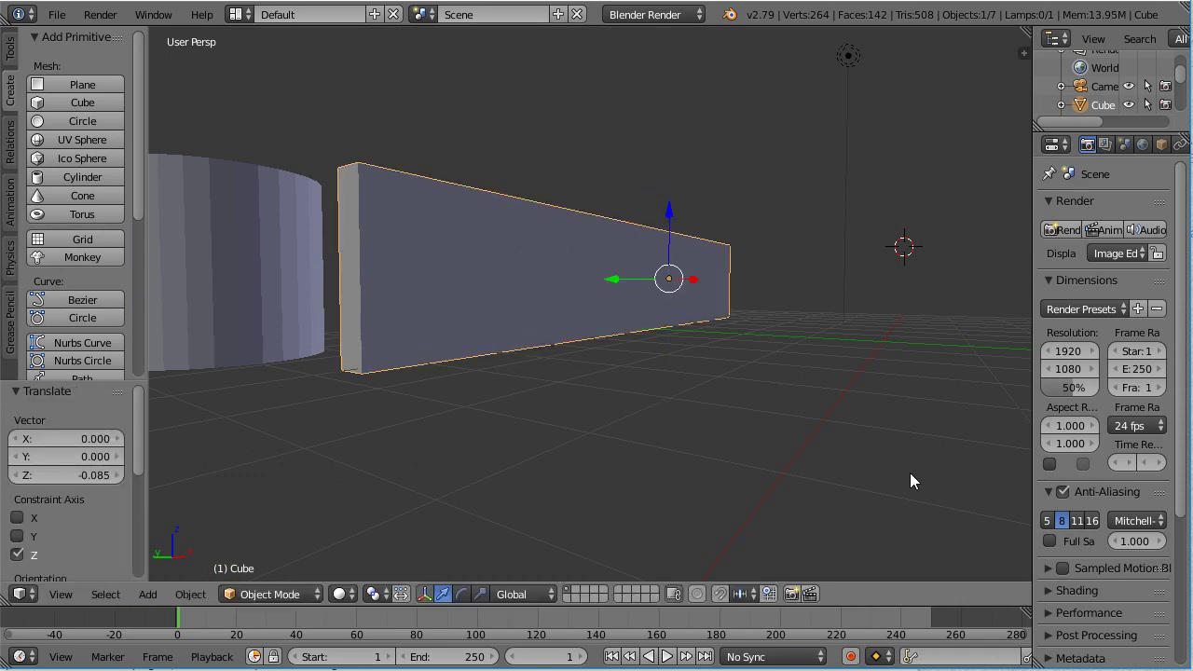
pyautogui.press('KP_7')
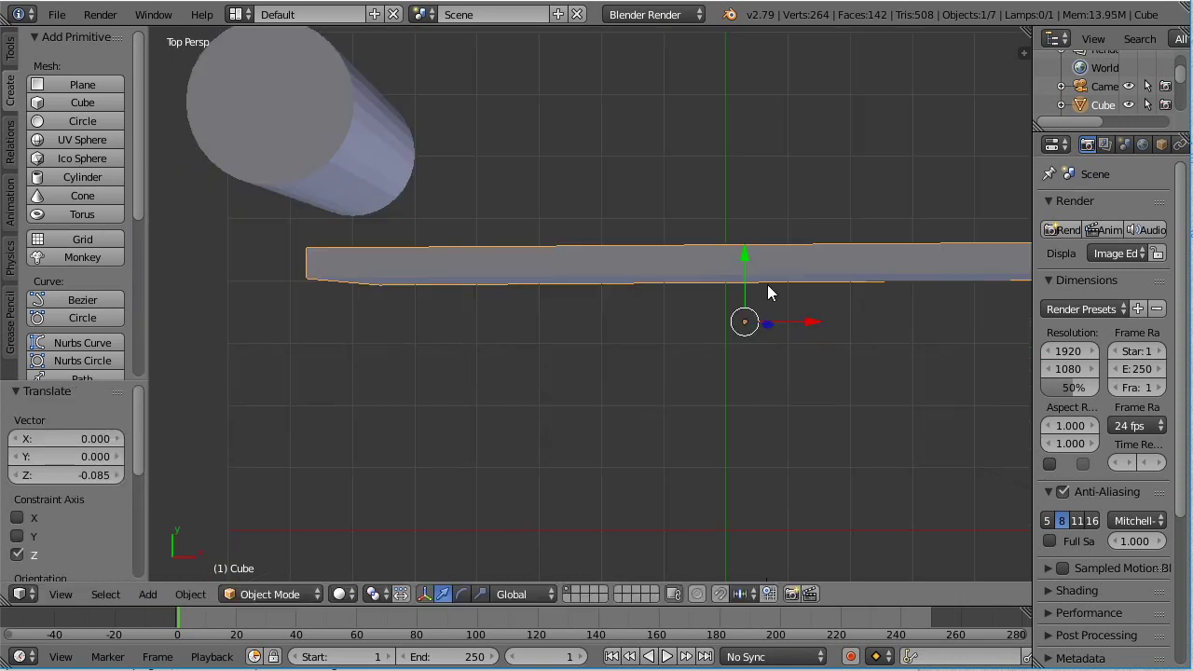
pyautogui.moveTo(749, 255); pyautogui.dragTo(693, 118)
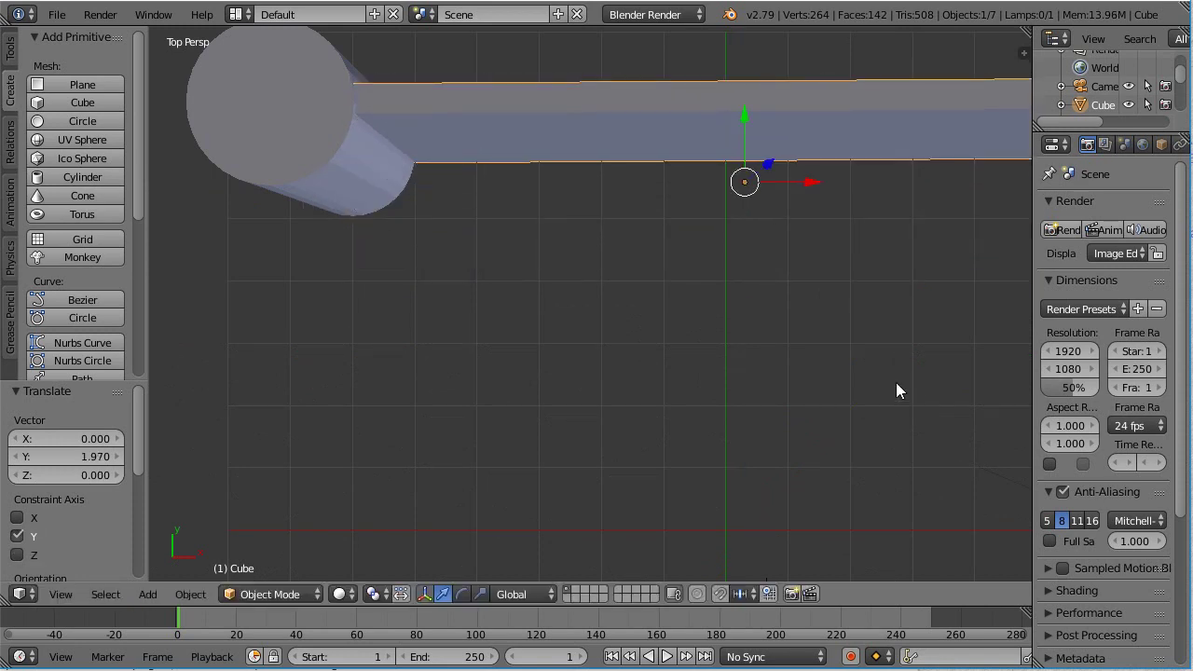
pyautogui.press('KP_Decimal')
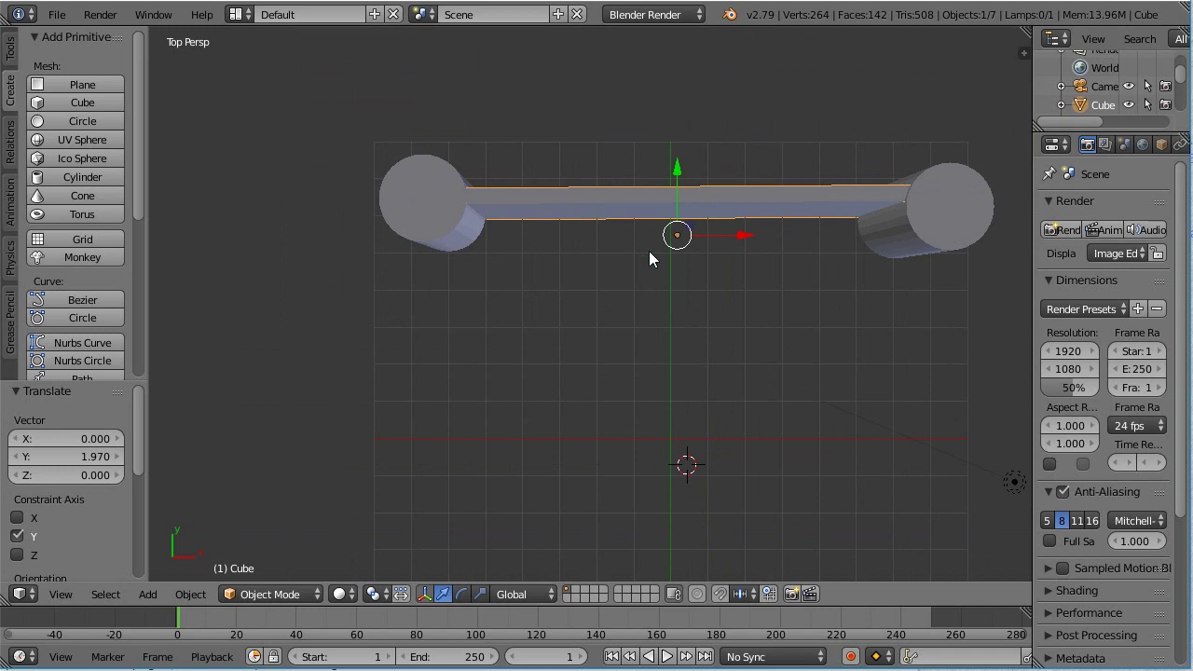
pyautogui.moveTo(879, 398); pyautogui.dragTo(945, 325, button='middle')
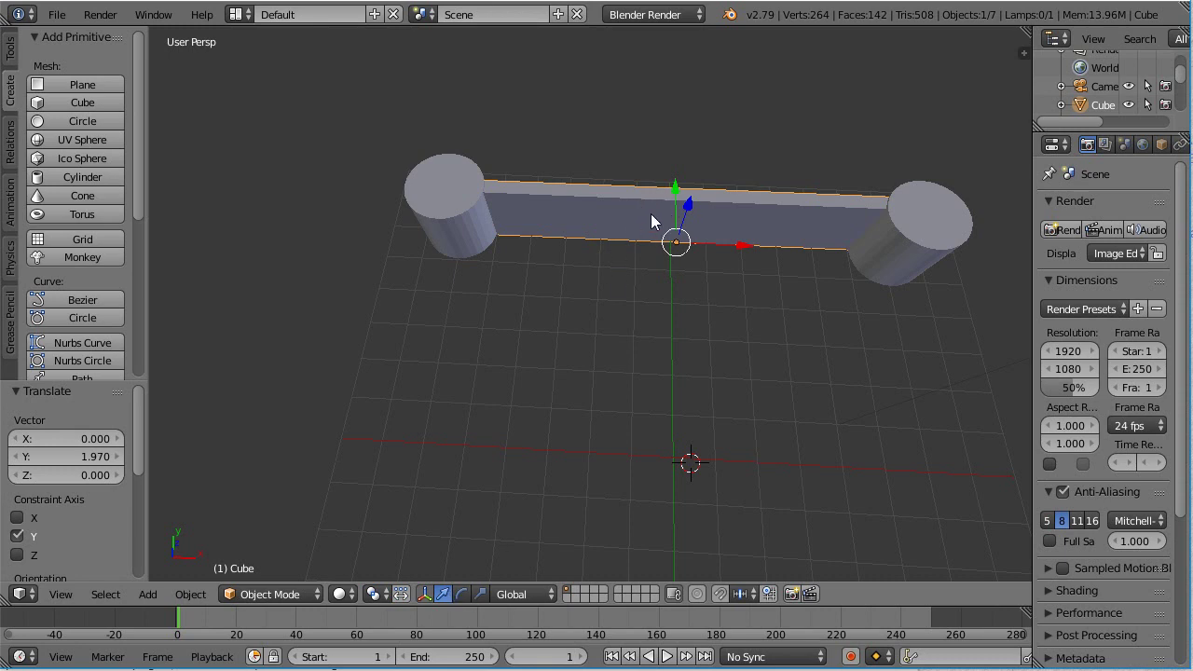
# Step: Rotate the back wall slightly about Z and nudge it along Y
pyautogui.click(458, 598)
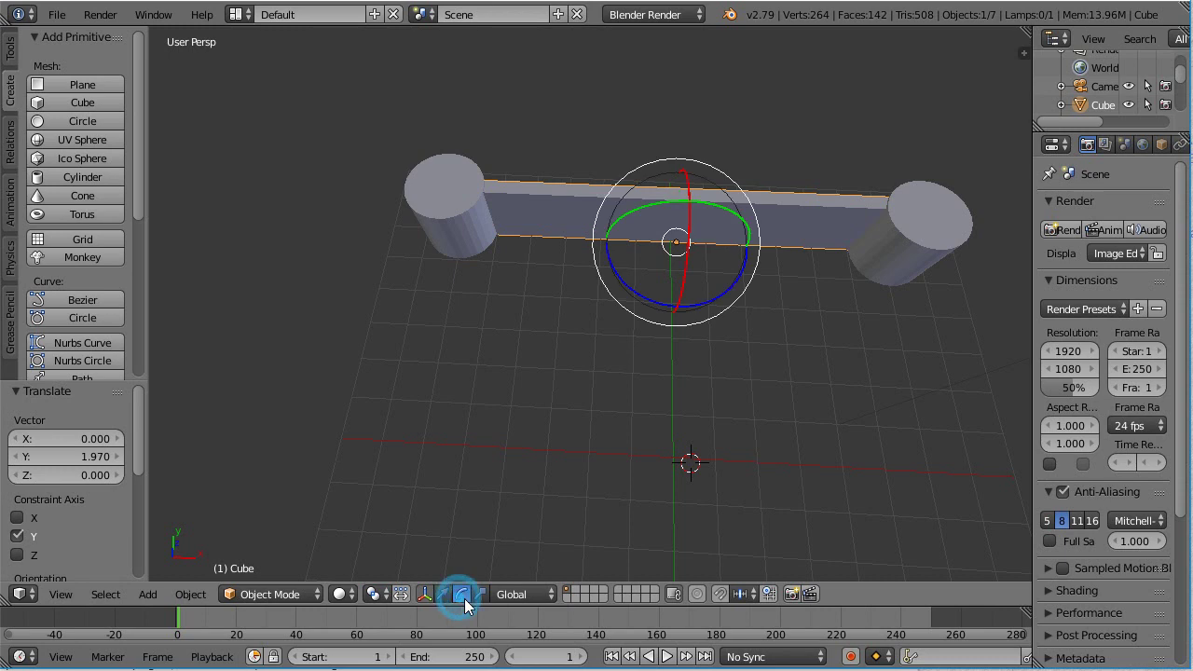
pyautogui.moveTo(907, 398); pyautogui.dragTo(781, 406, button='middle')
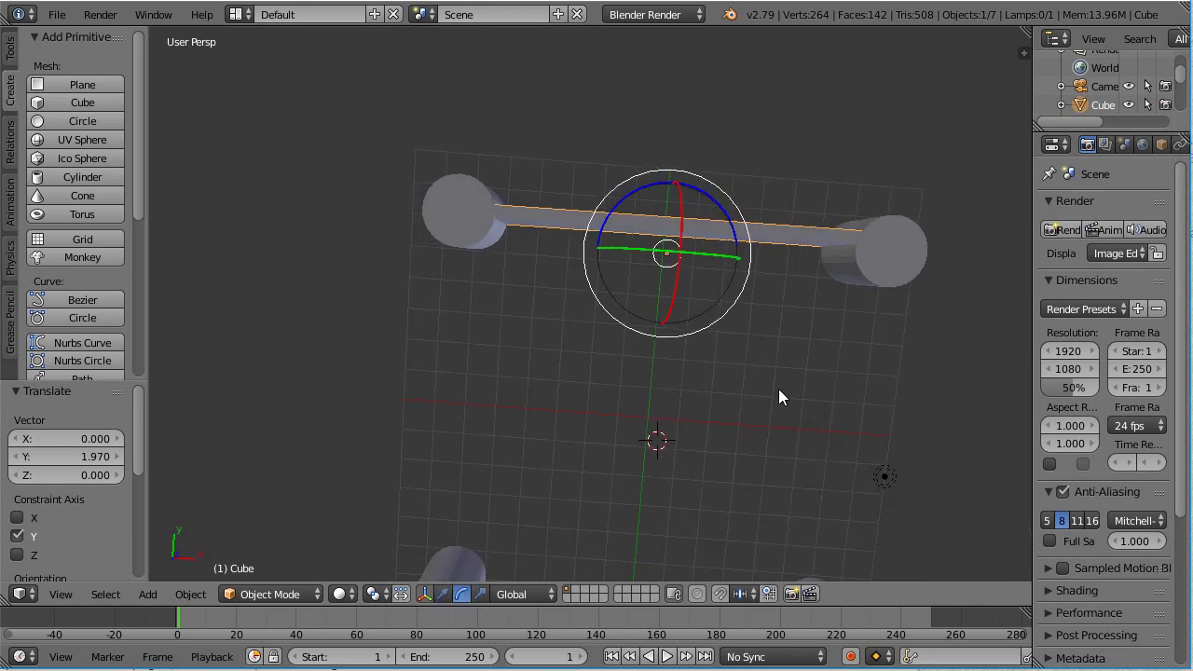
pyautogui.moveTo(714, 196); pyautogui.dragTo(700, 221)
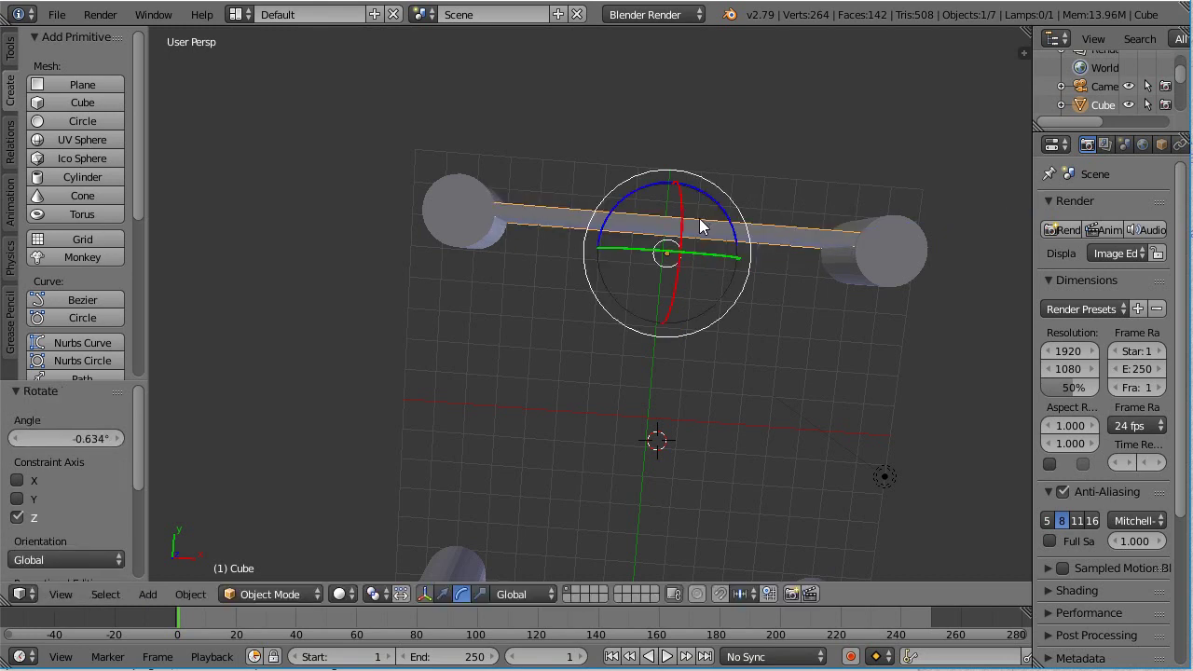
pyautogui.click(447, 593)
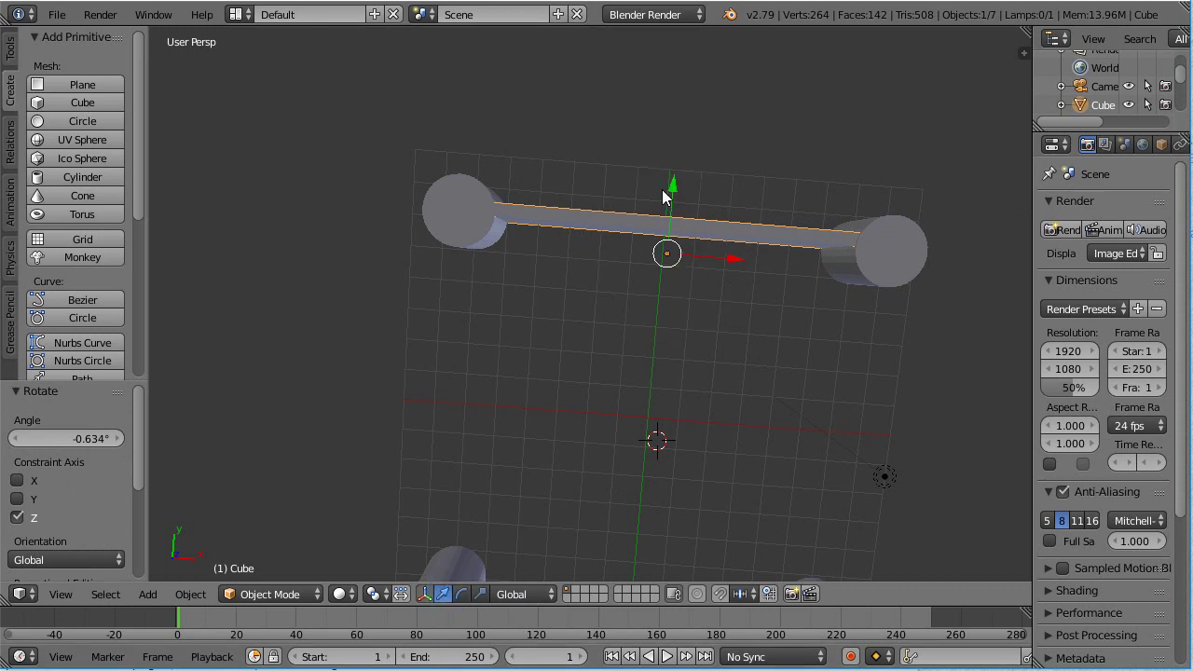
pyautogui.moveTo(674, 187); pyautogui.dragTo(665, 188)
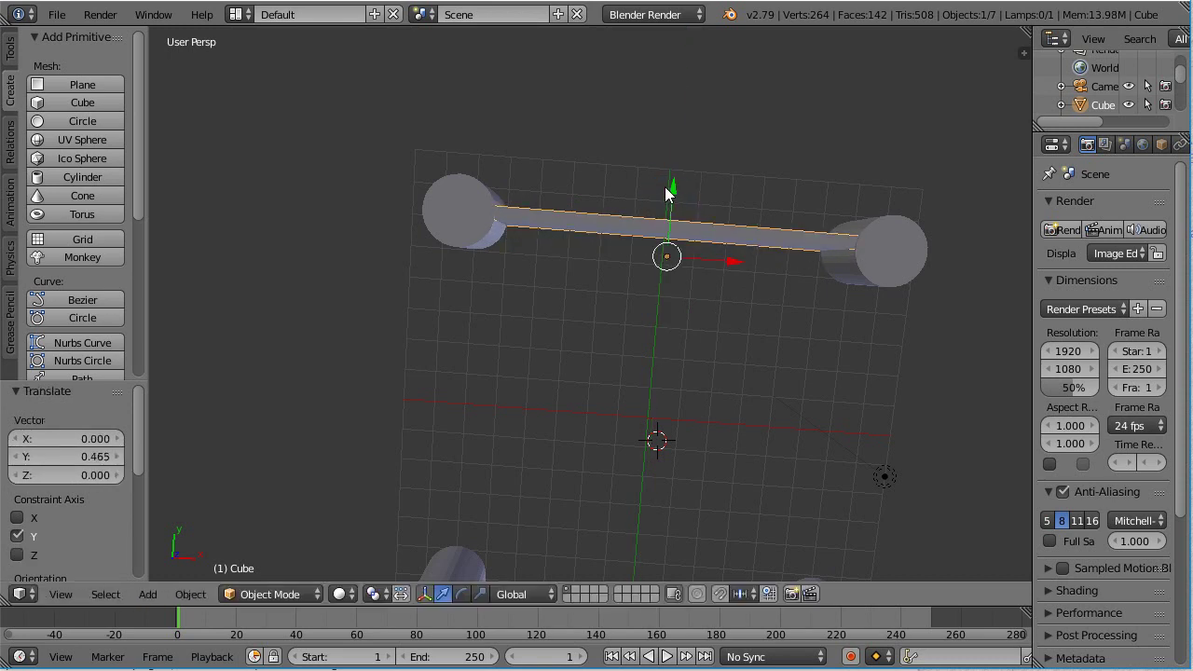
# Step: Refine the wall's Z rotation to 0.00525° so it aligns with the back towers
pyautogui.press('r')
pyautogui.press('z')
pyautogui.click(674, 191)
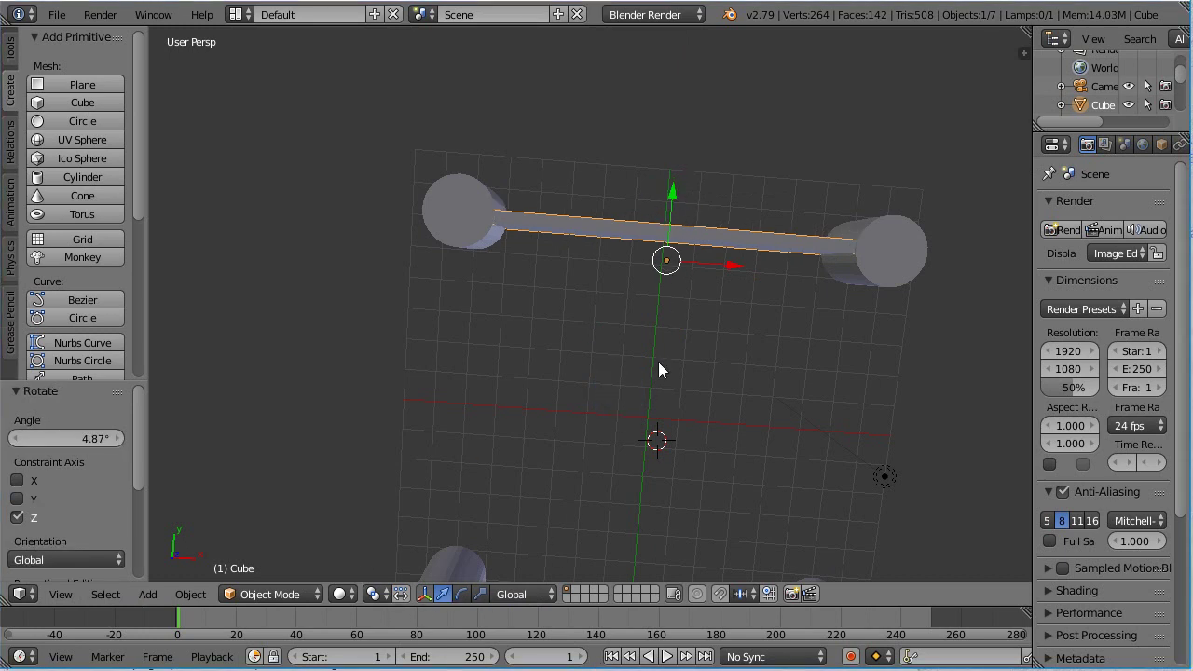
pyautogui.click(462, 594)
pyautogui.moveTo(716, 214); pyautogui.dragTo(674, 239)
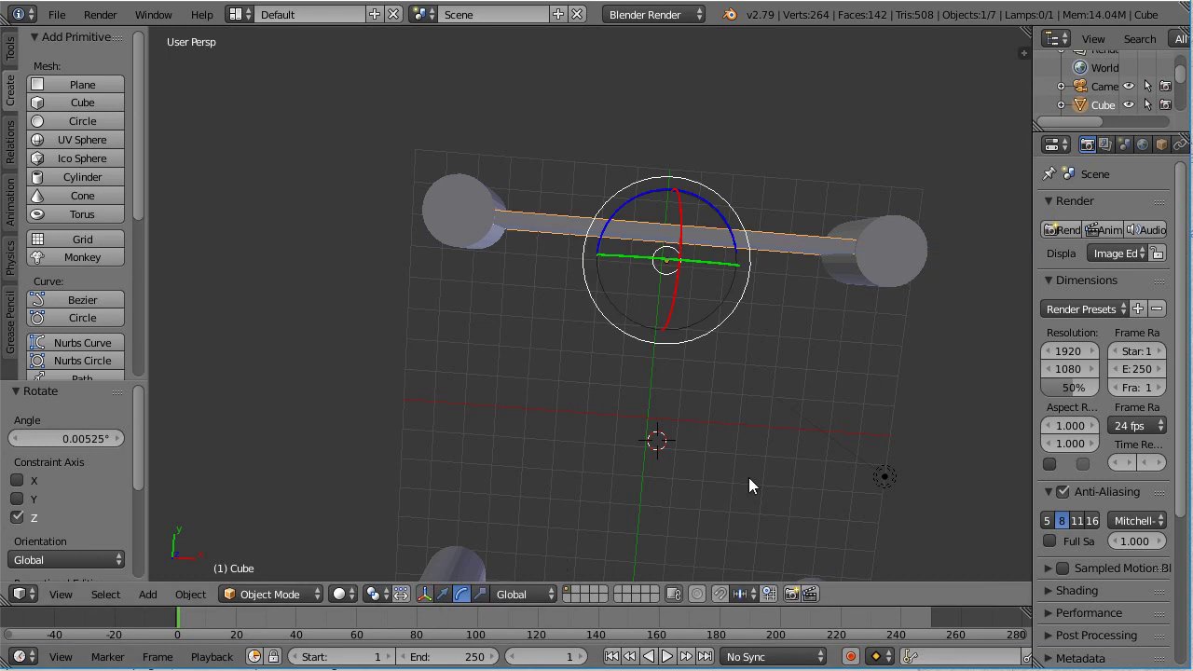
pyautogui.click(443, 593)
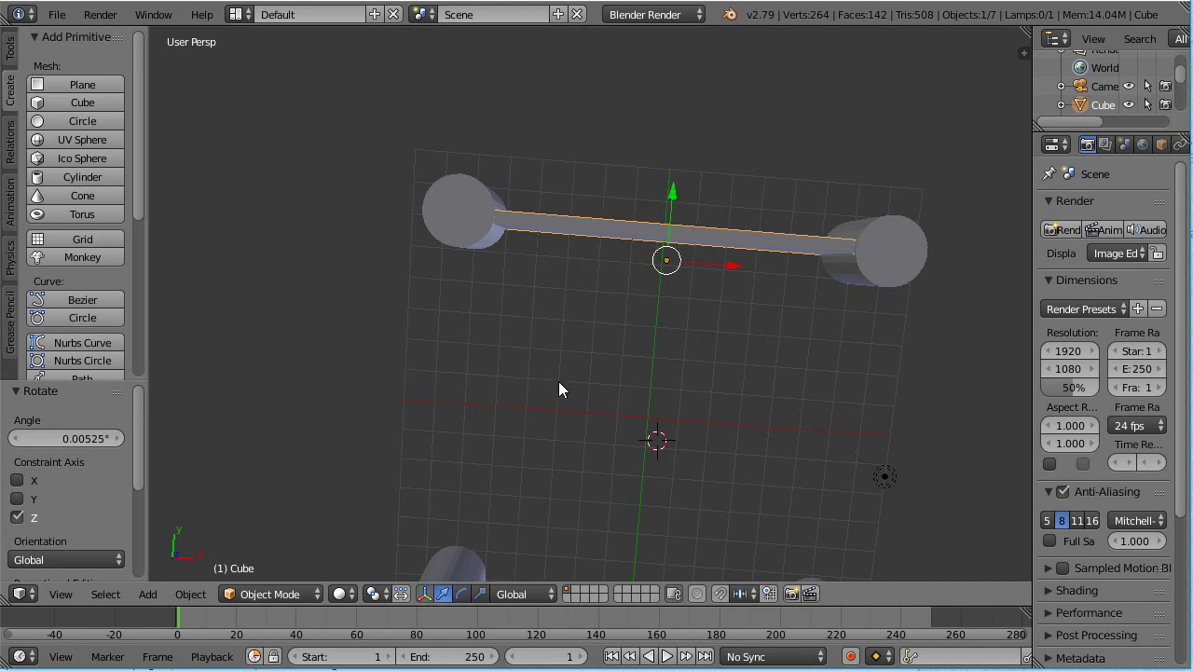
pyautogui.keyDown('shift'); pyautogui.moveTo(566, 385); pyautogui.dragTo(518, 227, button='middle'); pyautogui.keyUp('shift')
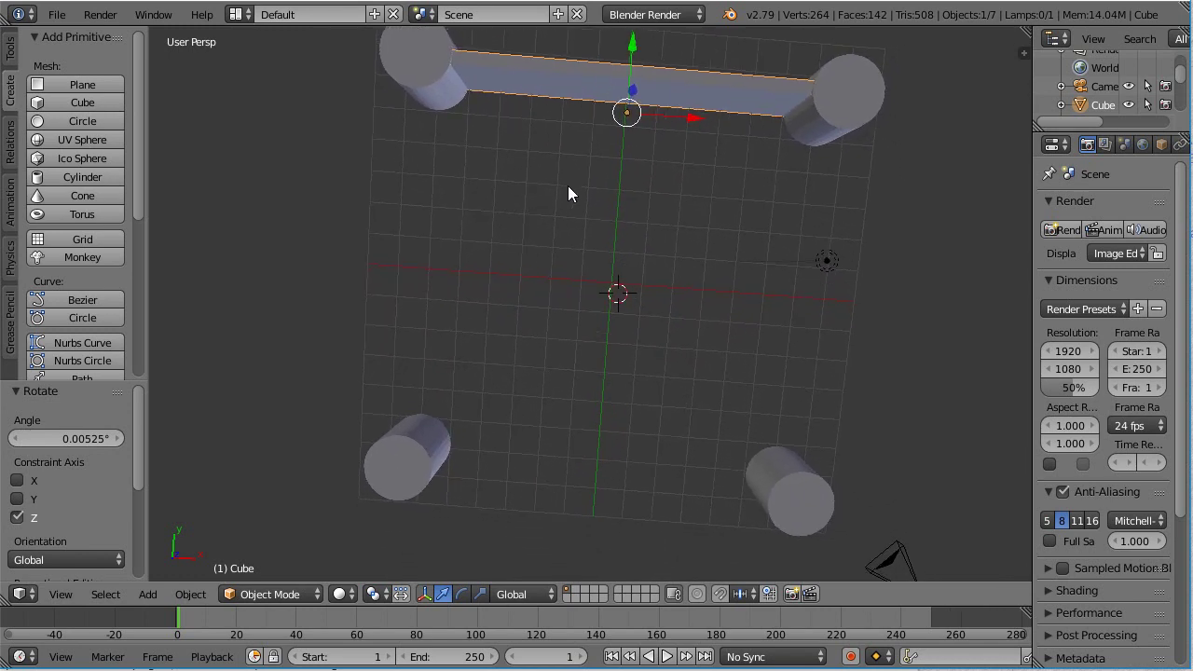
pyautogui.moveTo(569, 185); pyautogui.dragTo(557, 188, button='middle')
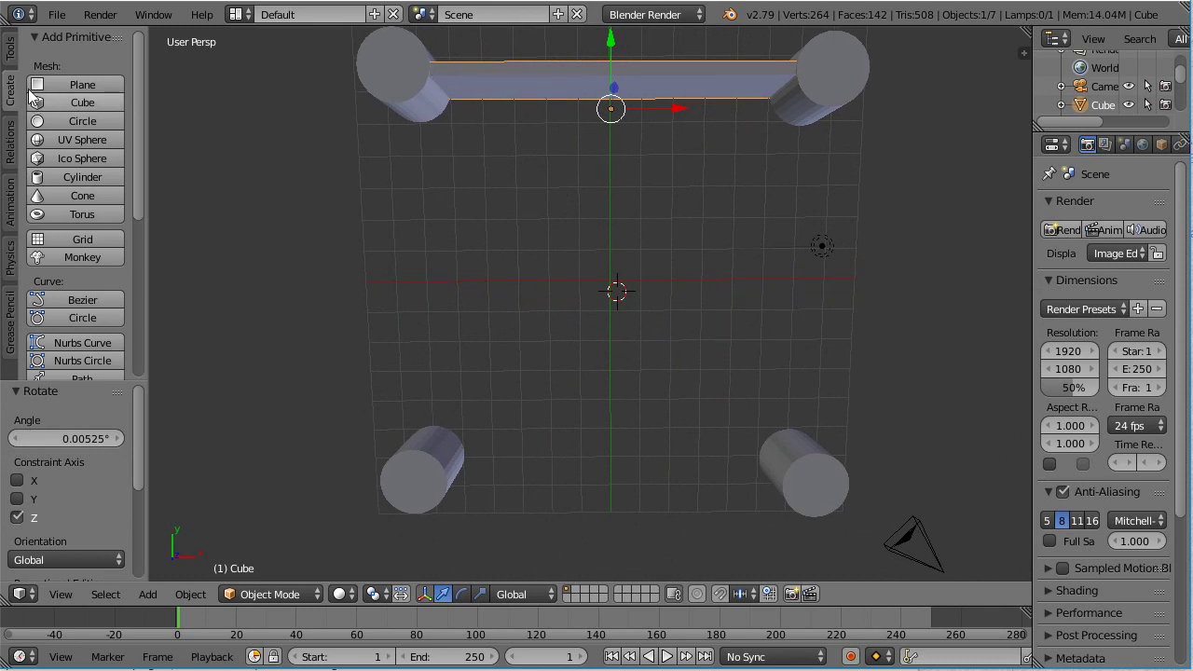
# Step: Duplicate the back wall, place the copy -11.561 along Y between the front towers, and start another copy
pyautogui.click(11, 50)
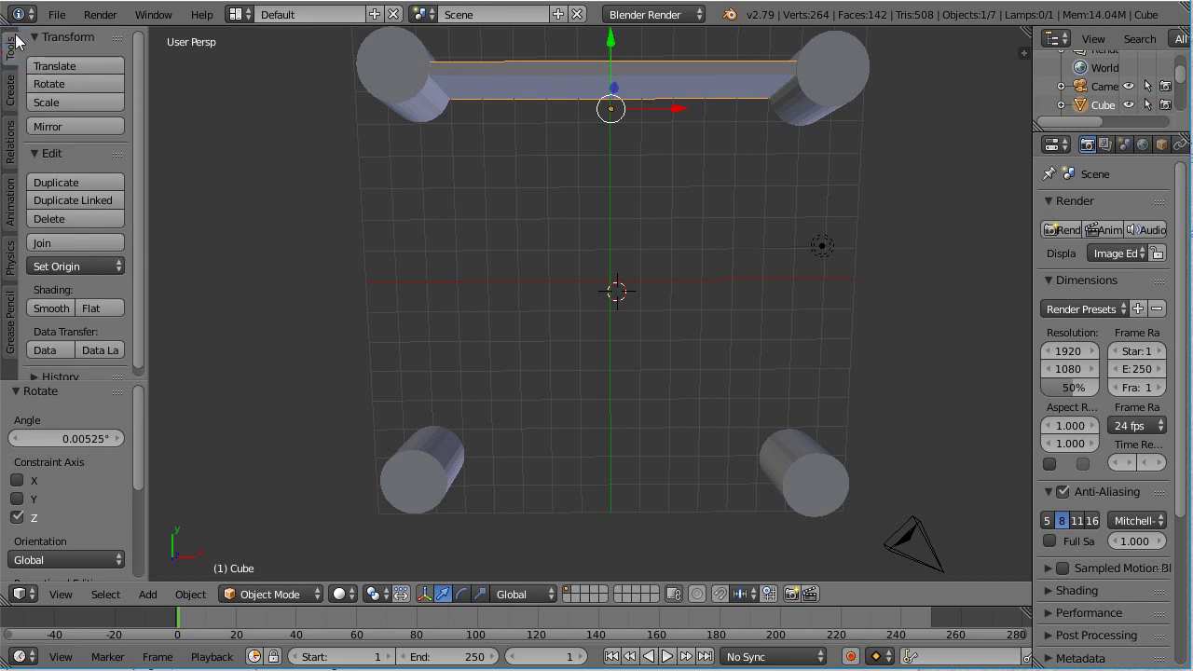
pyautogui.click(84, 183)
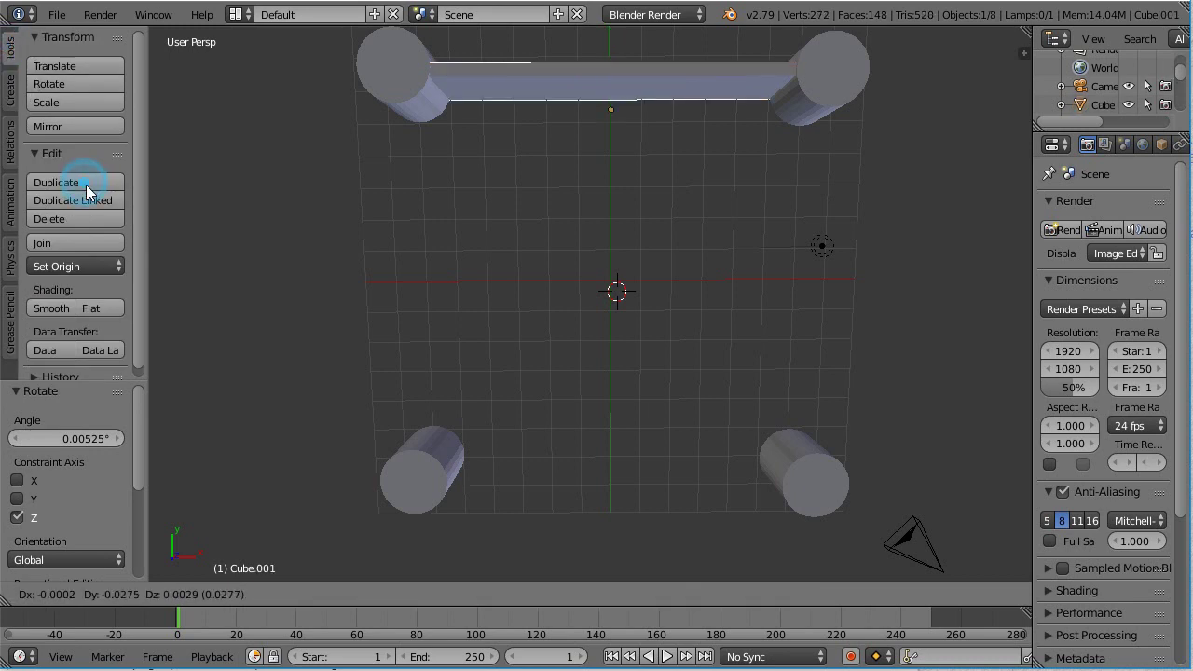
pyautogui.click(109, 574)
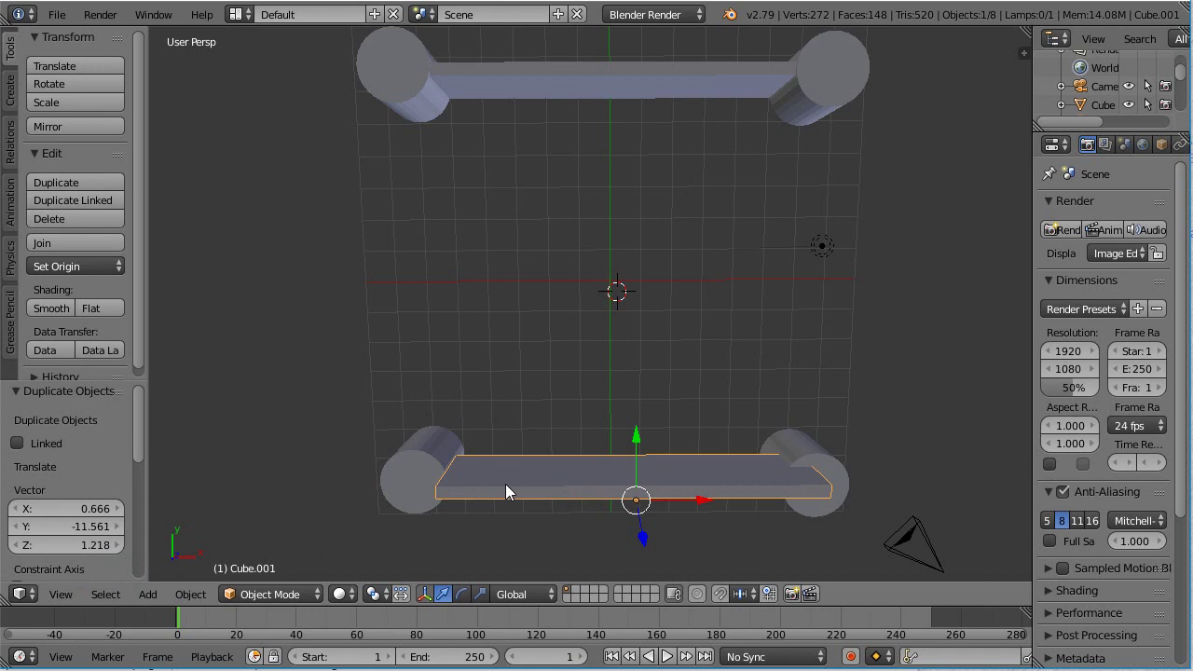
pyautogui.click(93, 183)
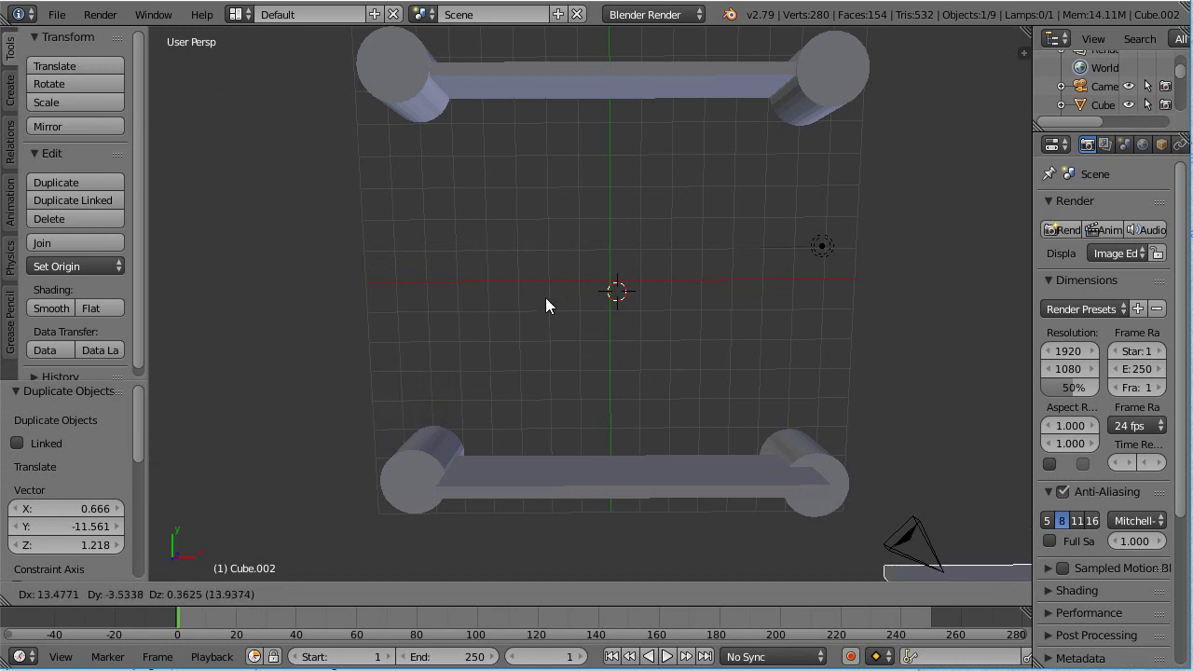
# Step: Drop the third wall copy to the right and slide it along X toward the towers
pyautogui.click(496, 143)
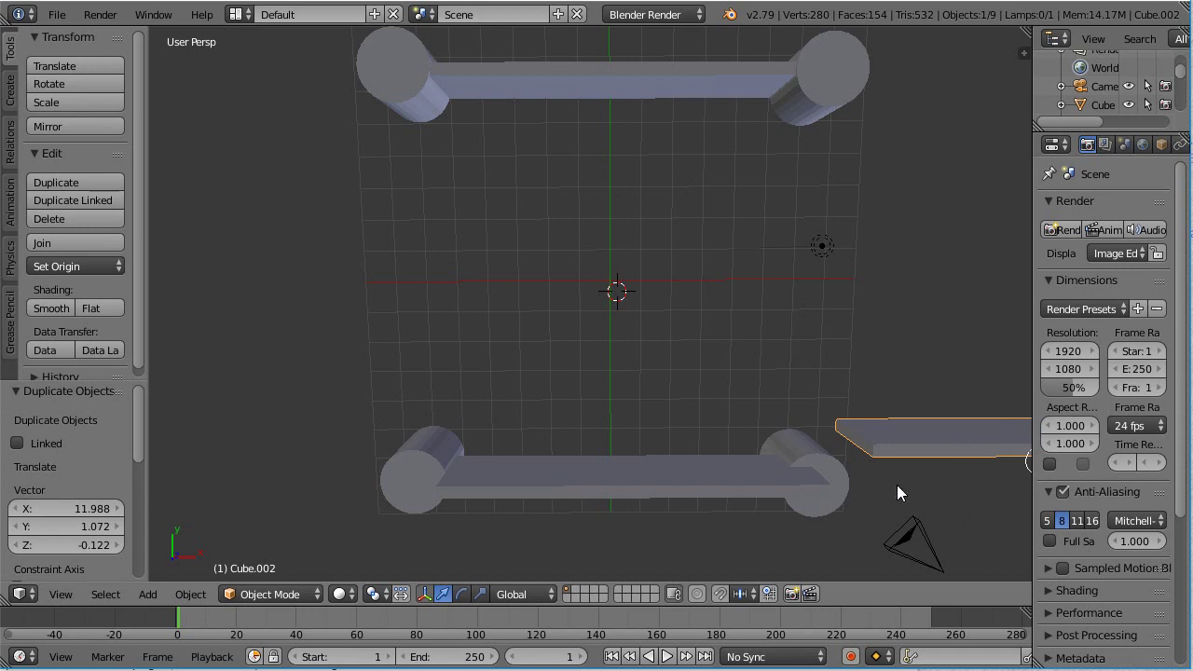
pyautogui.moveTo(979, 508); pyautogui.dragTo(720, 550, button='middle')
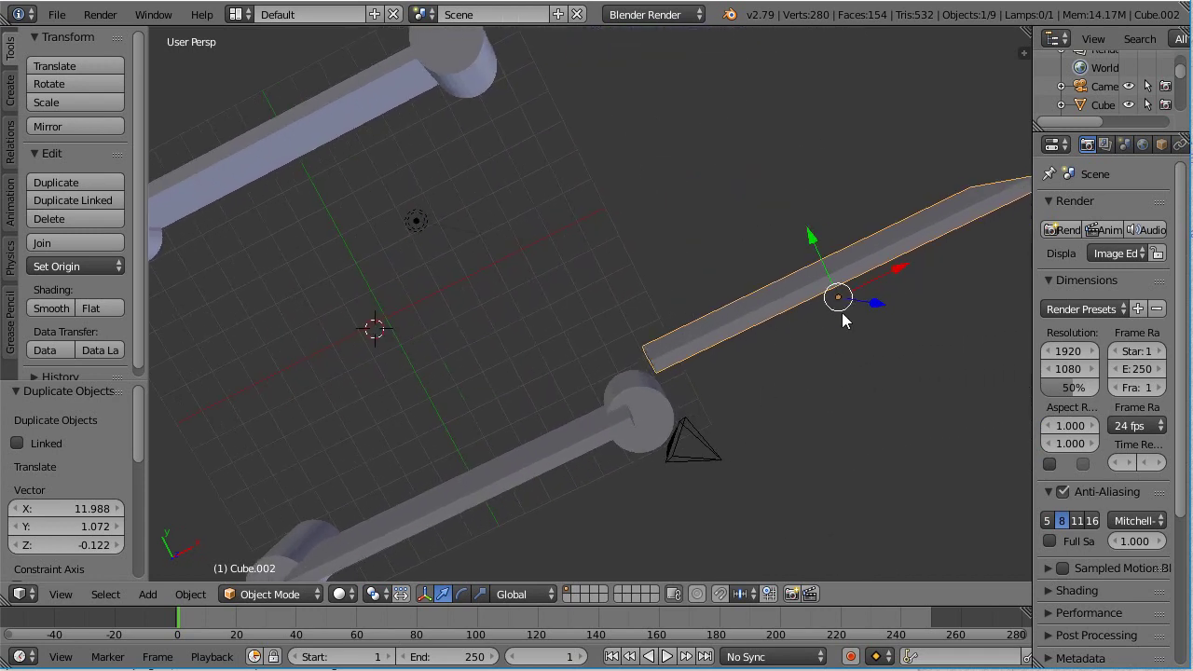
pyautogui.moveTo(890, 278); pyautogui.dragTo(587, 287)
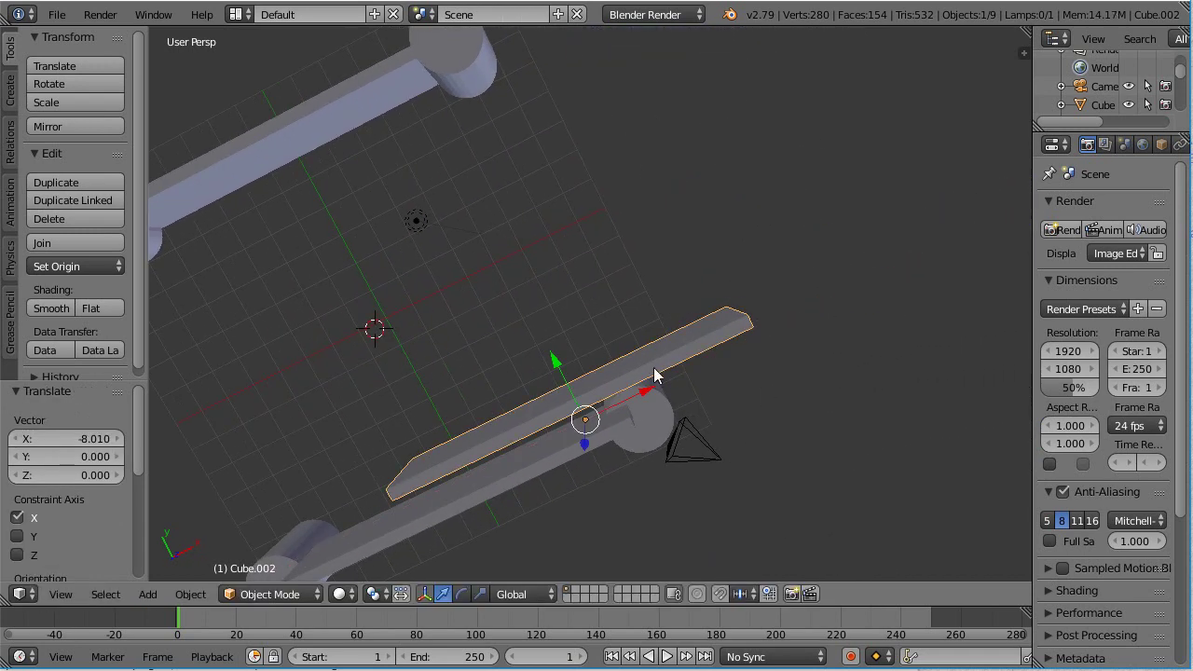
pyautogui.moveTo(634, 224)
pyautogui.mouseDown(button='middle')
pyautogui.moveTo(650, 220)
pyautogui.moveTo(691, 262)
pyautogui.moveTo(628, 201)
pyautogui.mouseUp(button='middle')
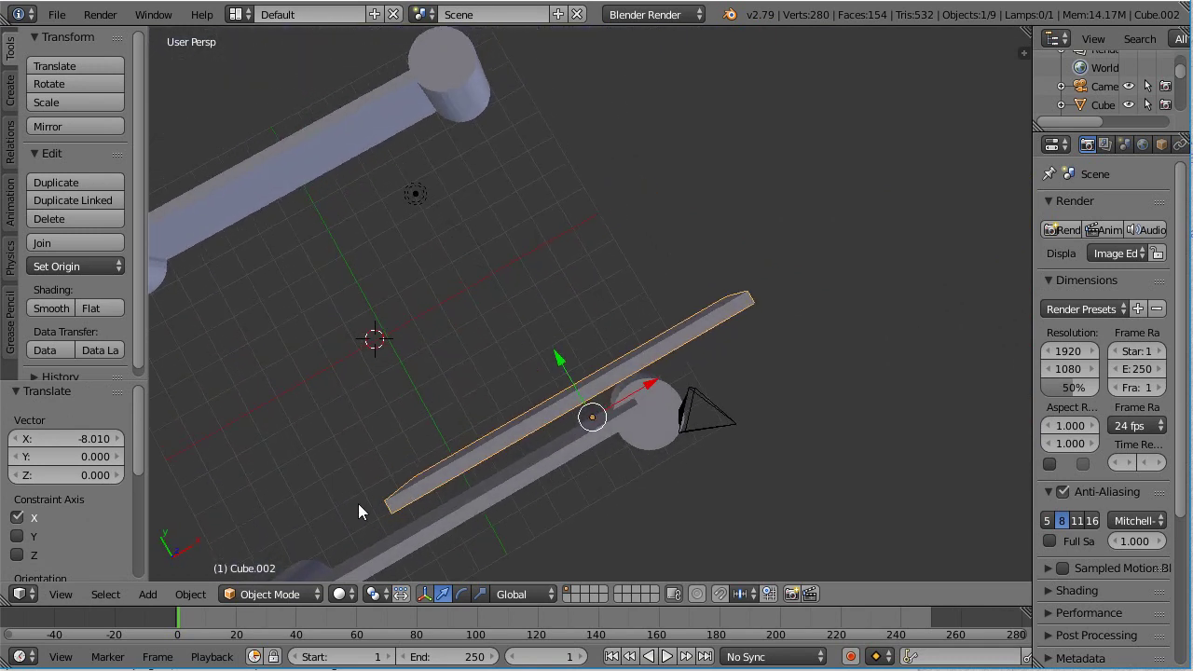
# Step: Turn the wall 93.1° about Z and shift it along Y and X onto the right towers
pyautogui.click(460, 595)
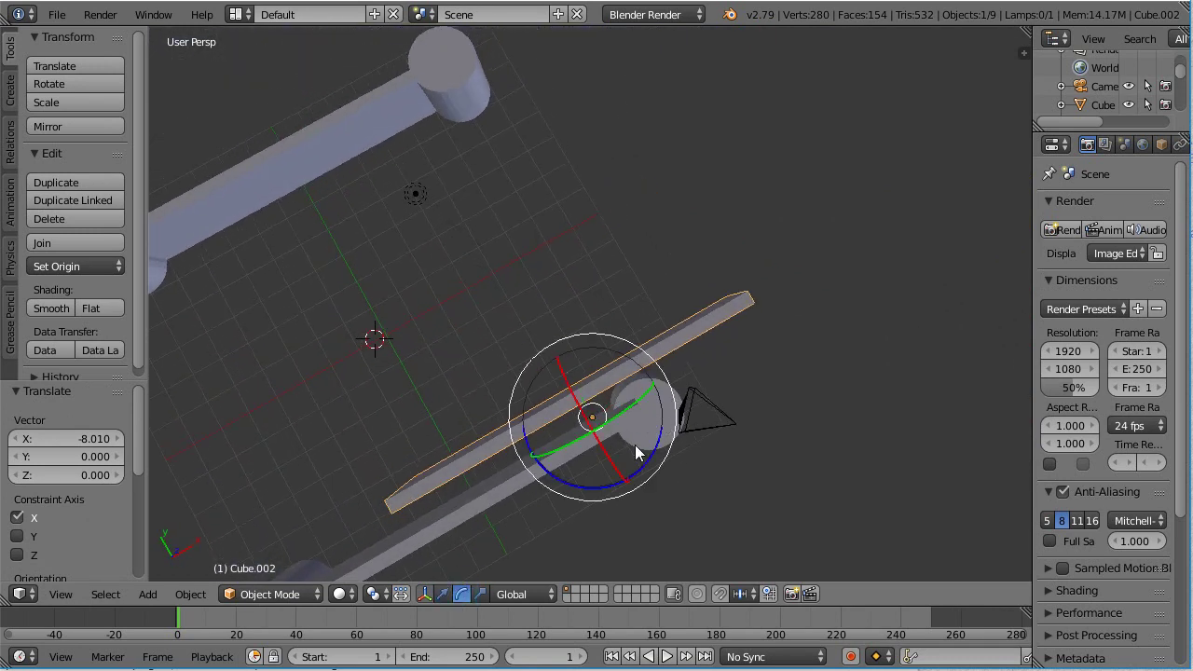
pyautogui.moveTo(638, 475); pyautogui.dragTo(664, 360)
pyautogui.click(445, 593)
pyautogui.moveTo(569, 380); pyautogui.dragTo(566, 173)
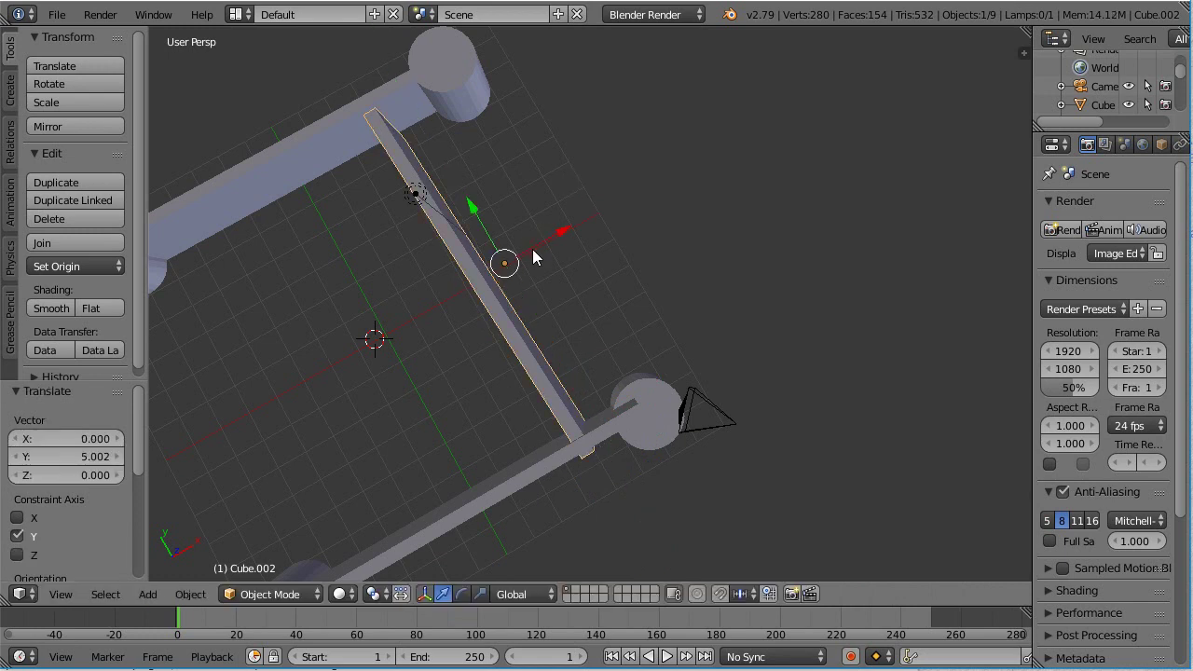
pyautogui.moveTo(558, 229); pyautogui.dragTo(623, 193)
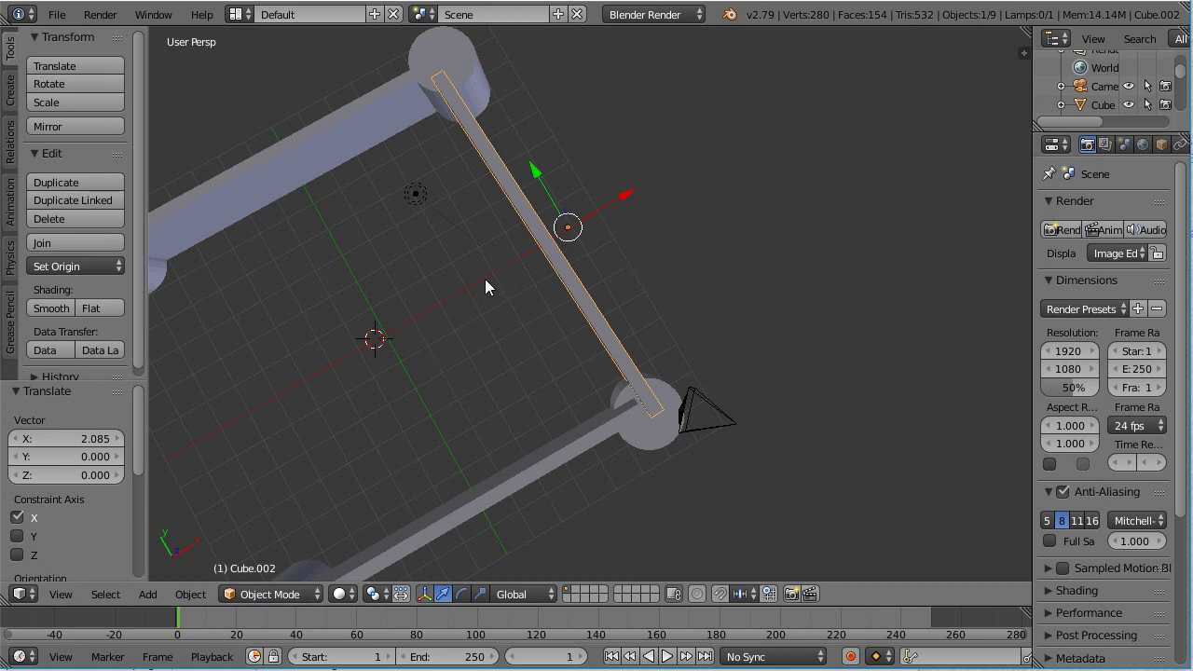
pyautogui.moveTo(487, 251); pyautogui.dragTo(596, 265, button='middle')
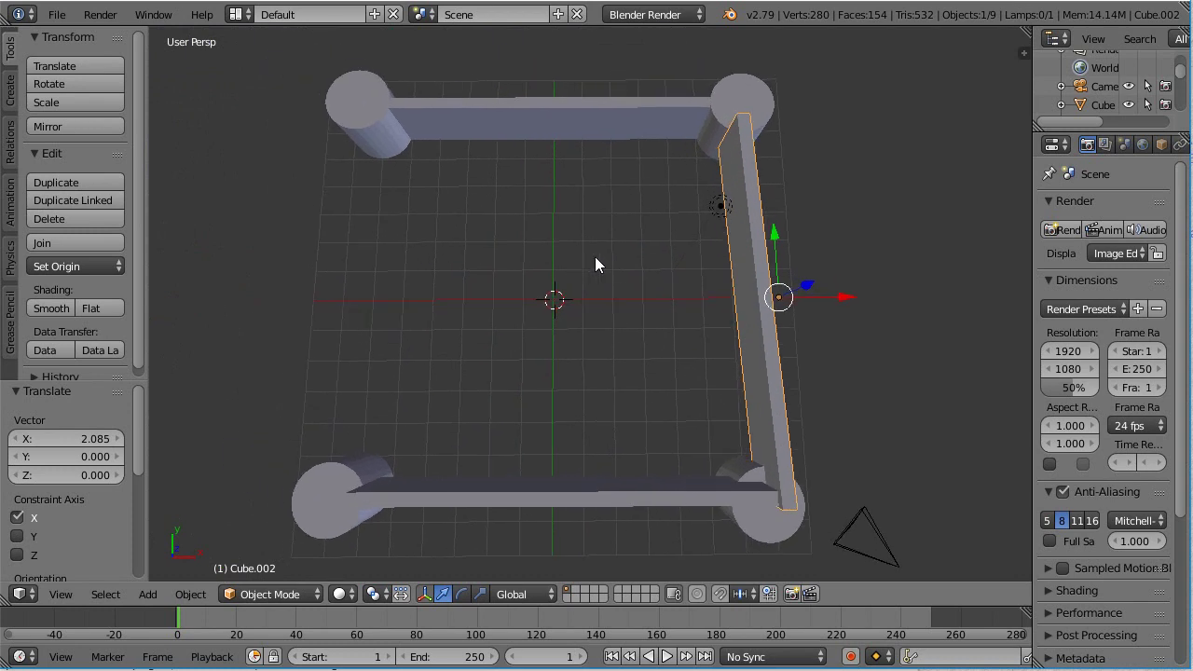
# Step: Duplicate the right wall and place the copy -11.267 along X between the left towers
pyautogui.click(73, 183)
pyautogui.click(714, 179)
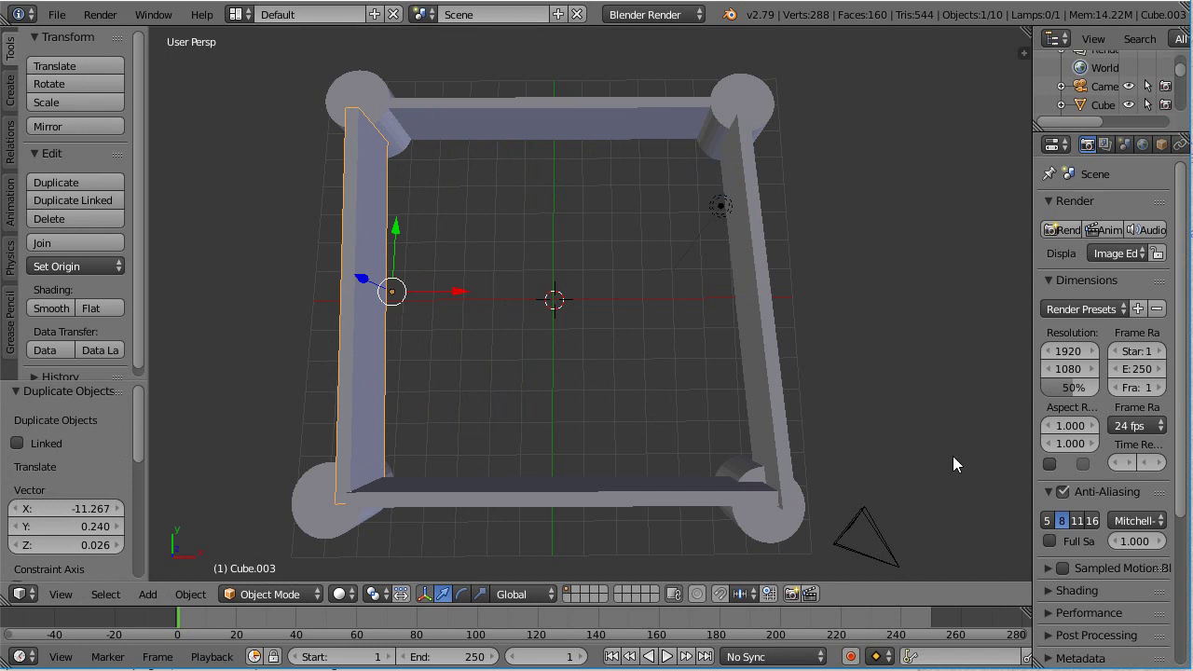
pyautogui.press('KP_1')
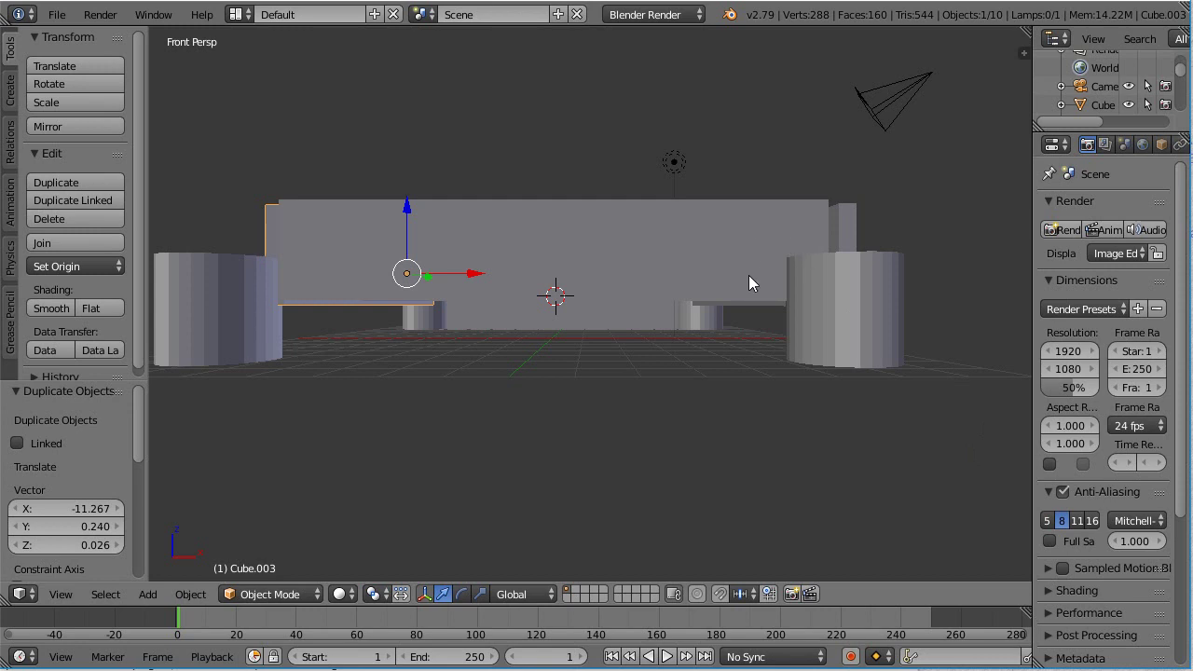
# Step: Lower the front wall Cube.001 by 1.135 units along Z to the towers' base level
pyautogui.rightClick(546, 248)
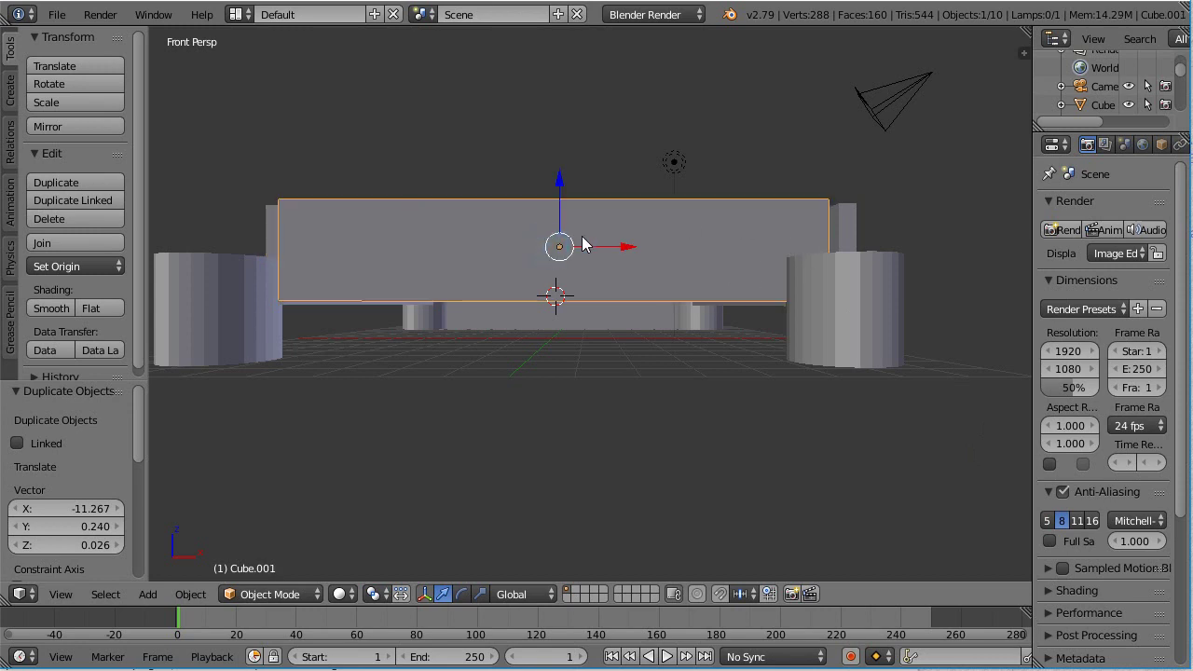
pyautogui.moveTo(563, 184); pyautogui.dragTo(547, 239)
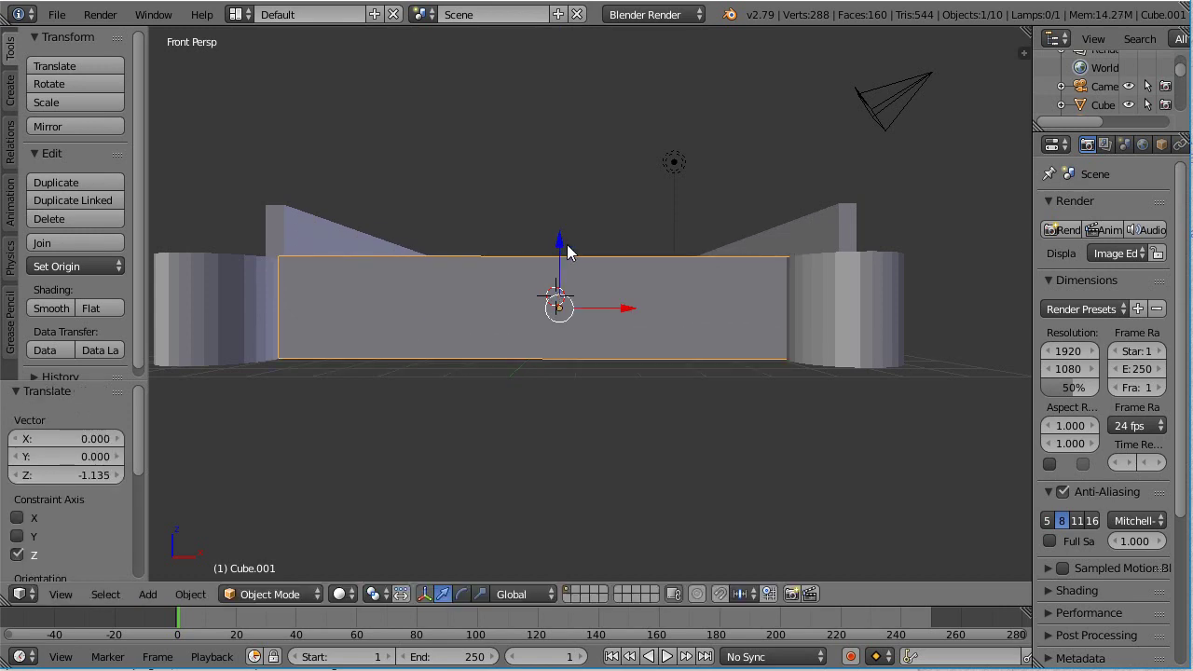
pyautogui.press('KP_7')
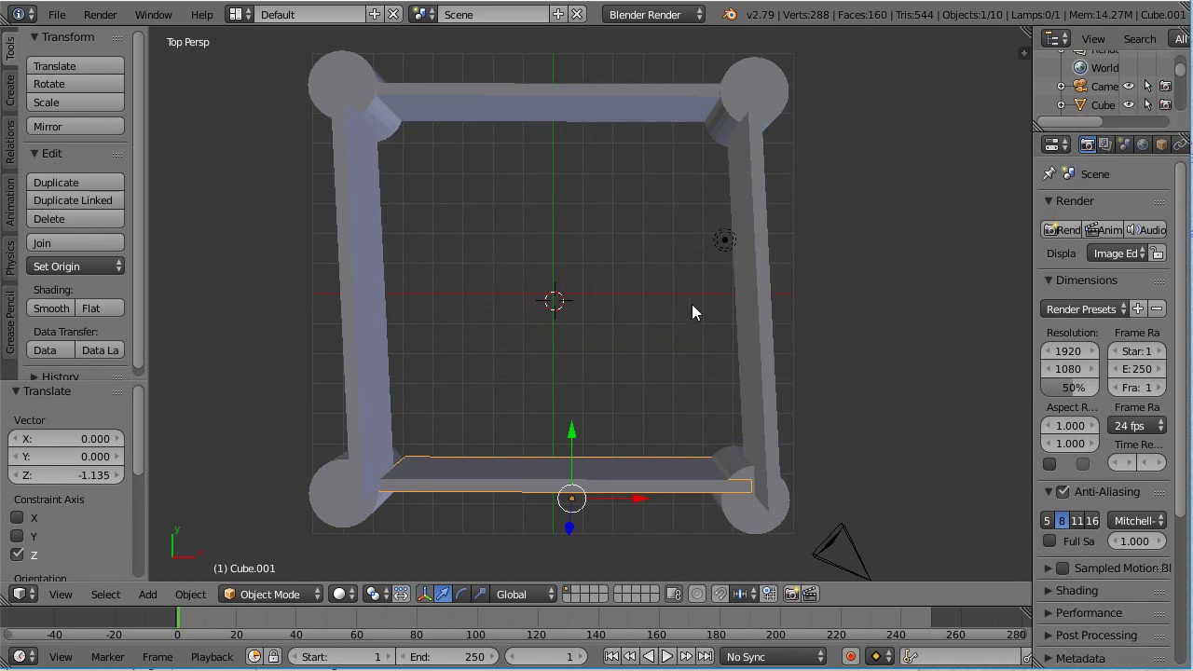
pyautogui.rightClick(765, 252)
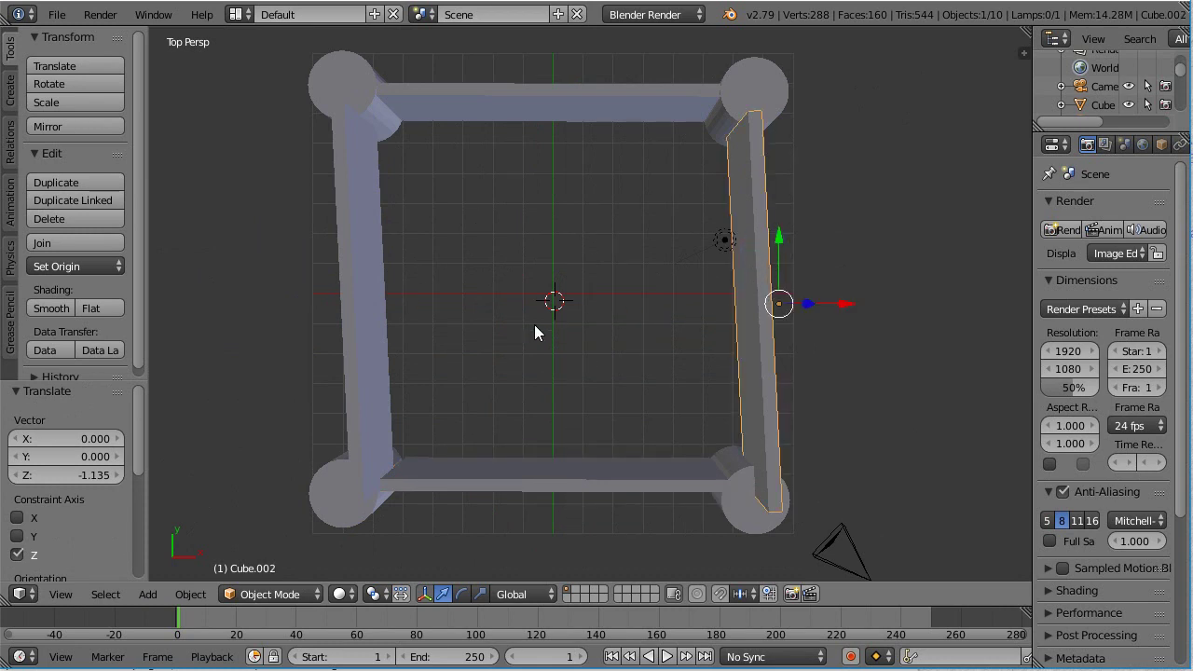
# Step: Rotate the right wall Cube.002 and left wall Cube.003 slightly about Z
pyautogui.click(463, 595)
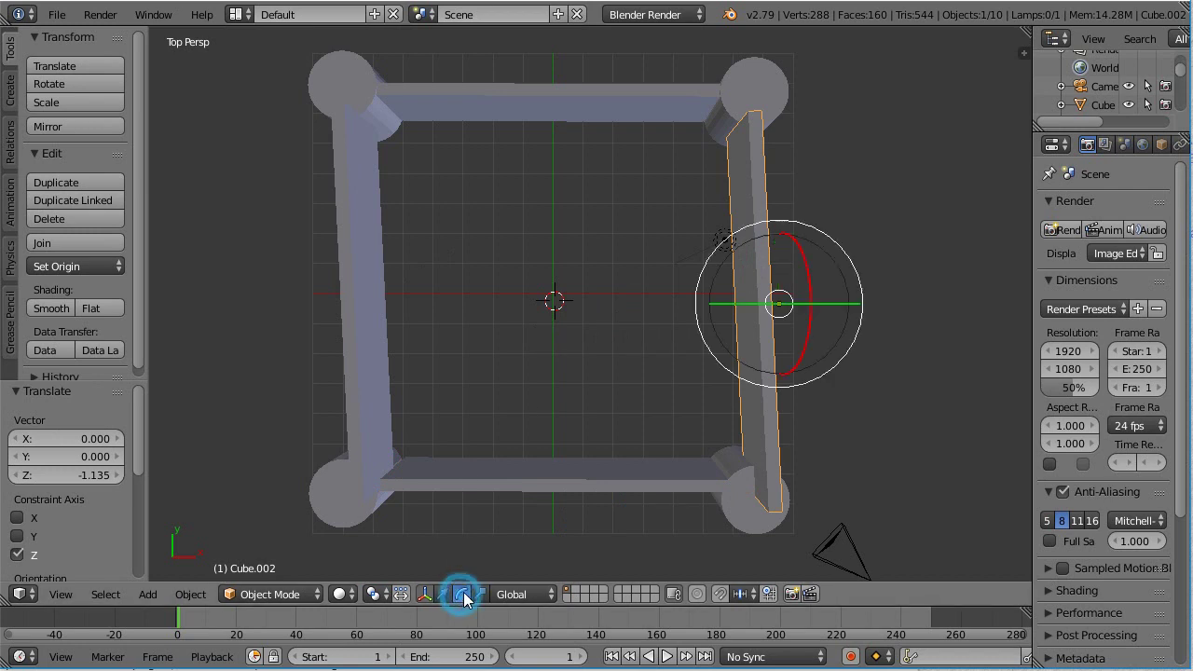
pyautogui.click(757, 240)
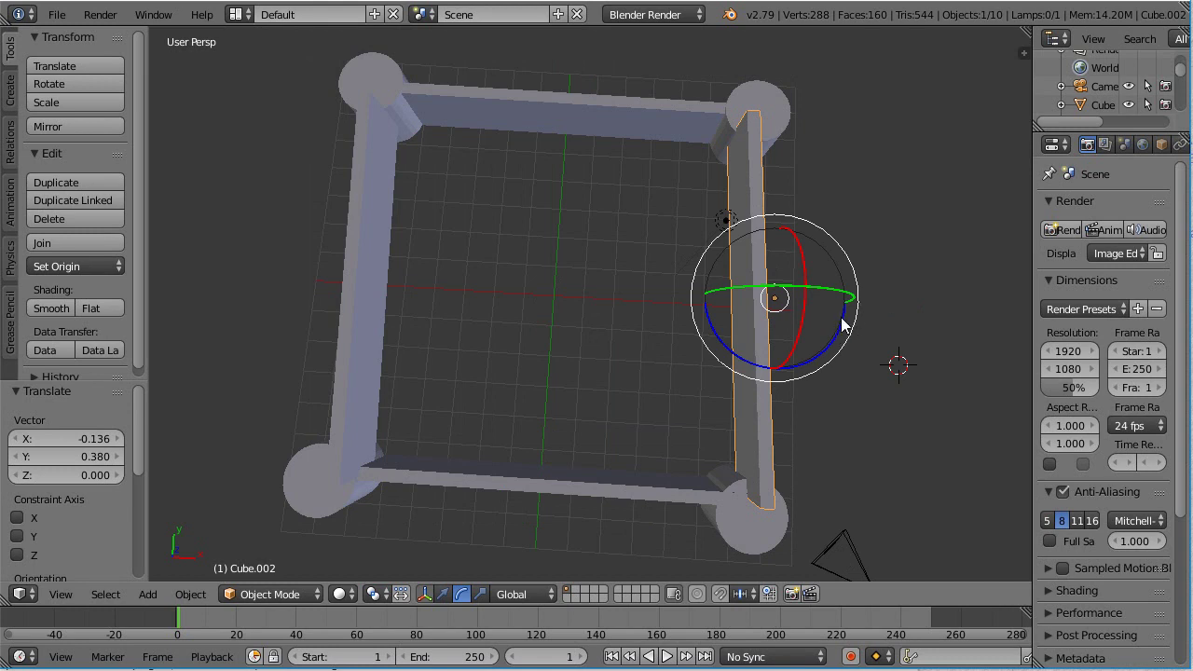
pyautogui.moveTo(918, 404); pyautogui.dragTo(961, 344, button='middle')
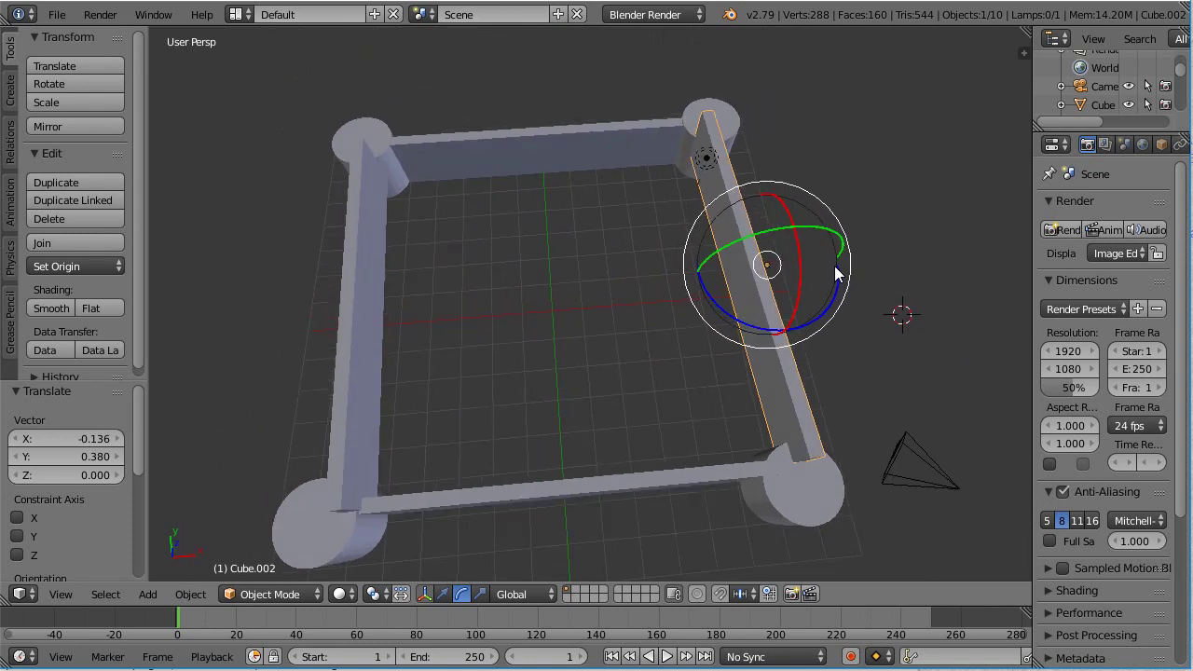
pyautogui.moveTo(840, 274); pyautogui.dragTo(835, 283)
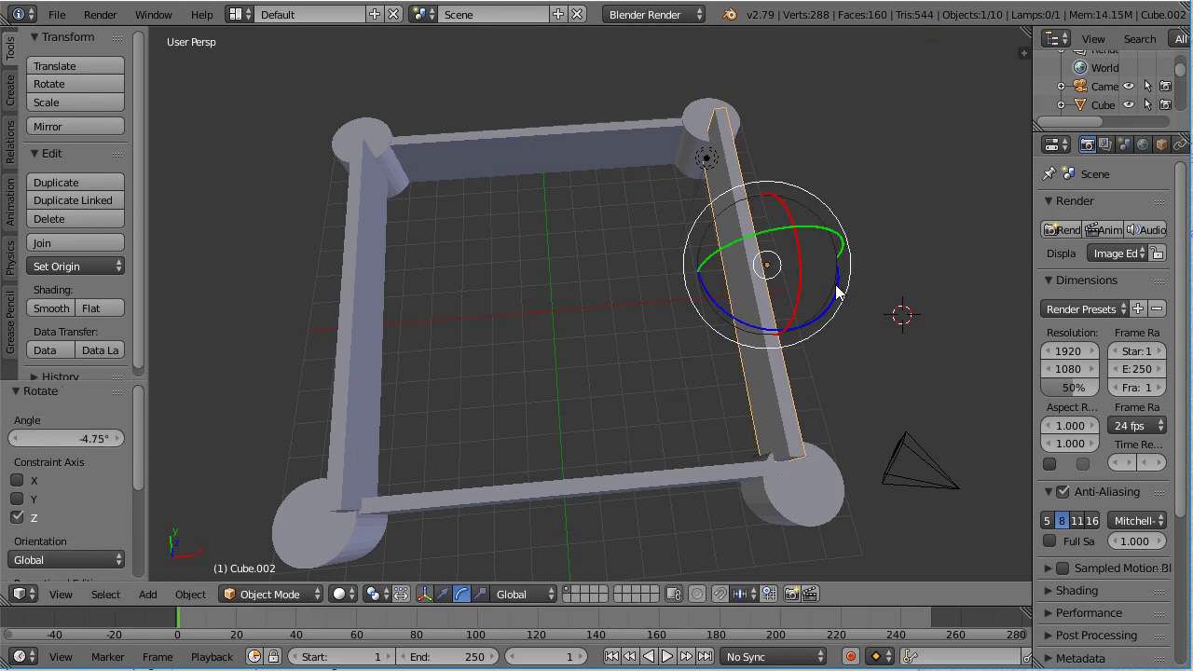
pyautogui.rightClick(373, 287)
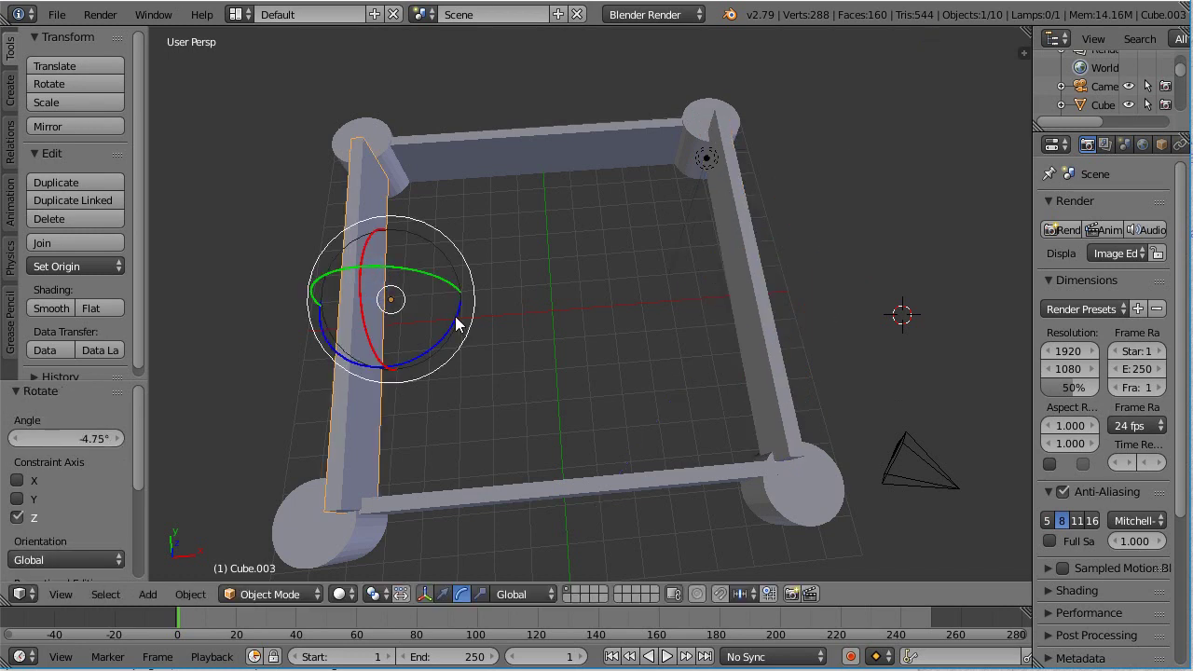
pyautogui.moveTo(455, 322); pyautogui.dragTo(457, 328)
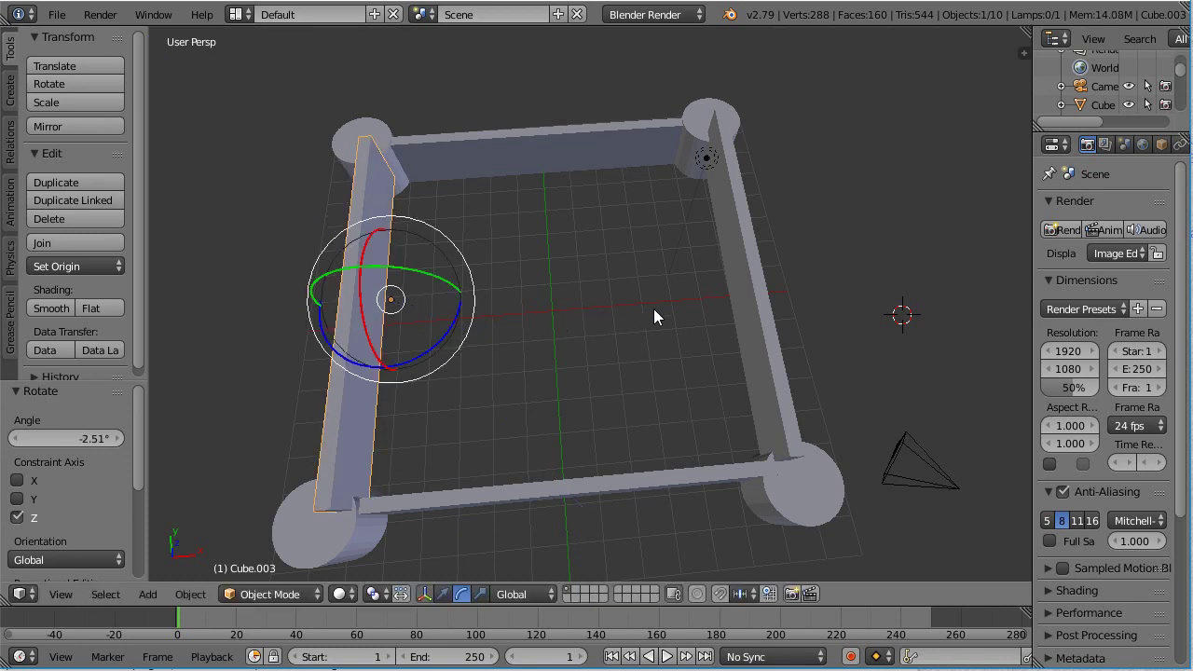
# Step: Lower the left wall and the right wall (1.058 units) along Z to tower height
pyautogui.press('KP_3')
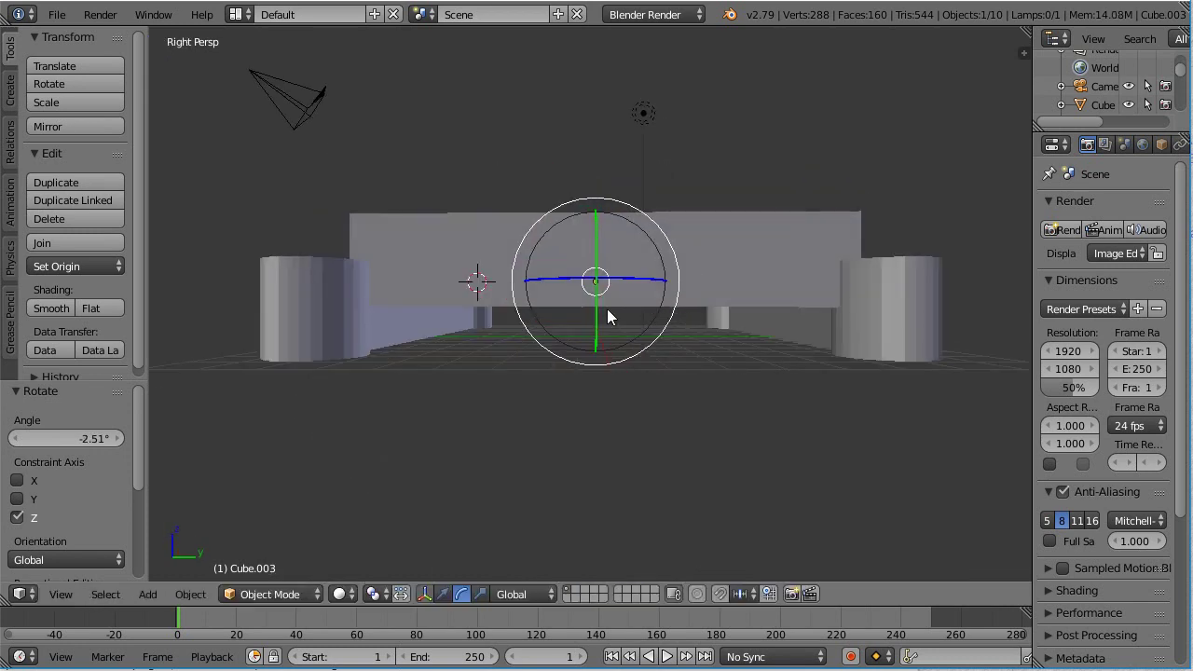
pyautogui.click(446, 593)
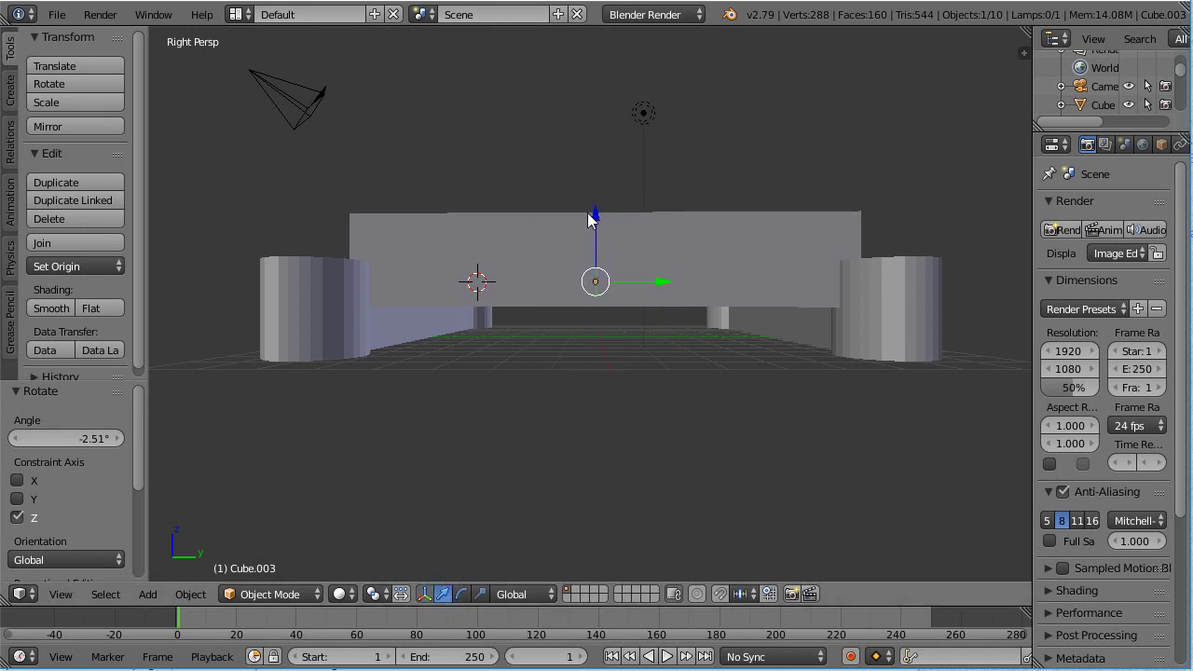
pyautogui.moveTo(596, 228); pyautogui.dragTo(588, 240)
pyautogui.rightClick(662, 252)
pyautogui.moveTo(612, 196); pyautogui.dragTo(611, 248)
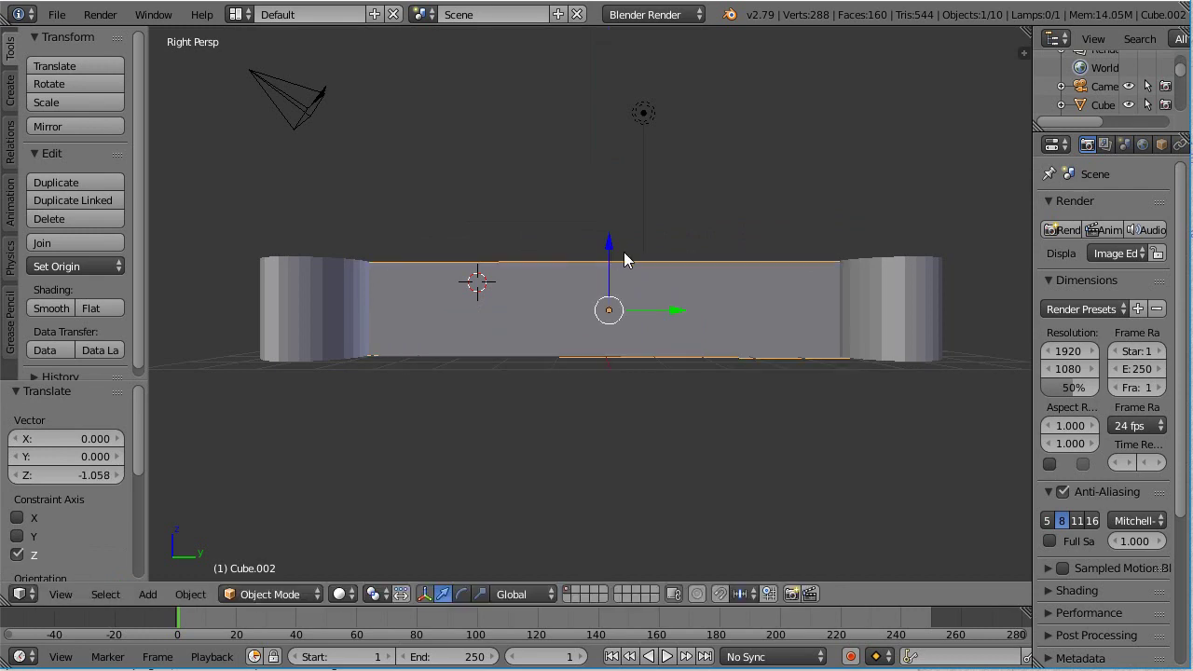
pyautogui.press('KP_7')
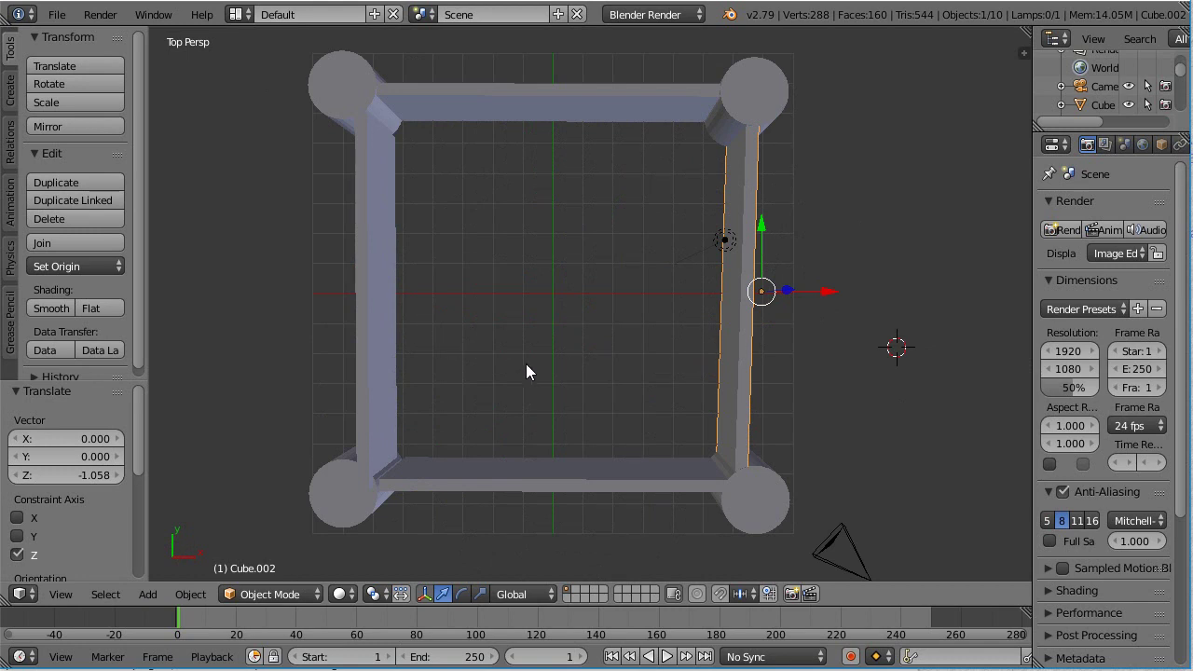
# Step: Shift the left wall Cube.003 along X and lower it slightly along Z
pyautogui.moveTo(560, 365); pyautogui.dragTo(617, 435, button='middle')
pyautogui.rightClick(615, 430)
pyautogui.moveTo(594, 351); pyautogui.dragTo(589, 376)
pyautogui.moveTo(681, 387); pyautogui.dragTo(604, 238, button='middle')
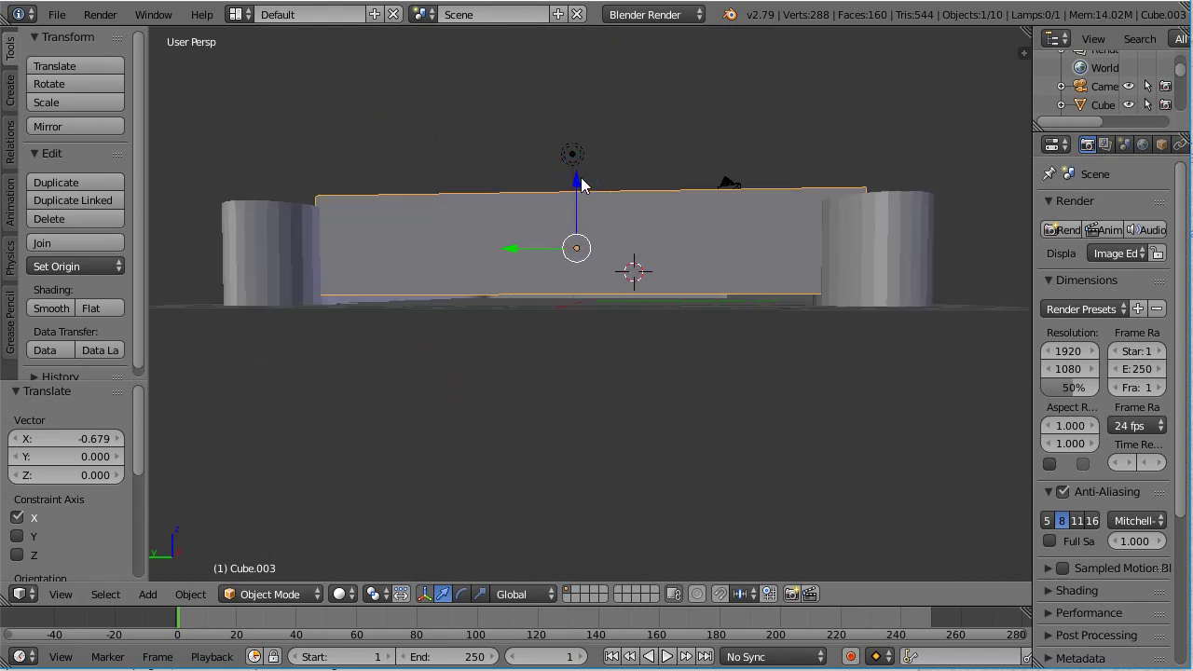
pyautogui.moveTo(577, 179)
pyautogui.mouseDown()
pyautogui.moveTo(578, 196)
pyautogui.moveTo(582, 185)
pyautogui.mouseUp()
pyautogui.scroll(1, 703, 143)
pyautogui.moveTo(703, 142); pyautogui.dragTo(575, 367, button='middle')
# Step: Nudge the front wall Cube.001 along X and -0.284 along Y to meet the towers
pyautogui.rightClick(615, 504)
pyautogui.moveTo(704, 543); pyautogui.dragTo(683, 526)
pyautogui.moveTo(625, 460); pyautogui.dragTo(626, 472)
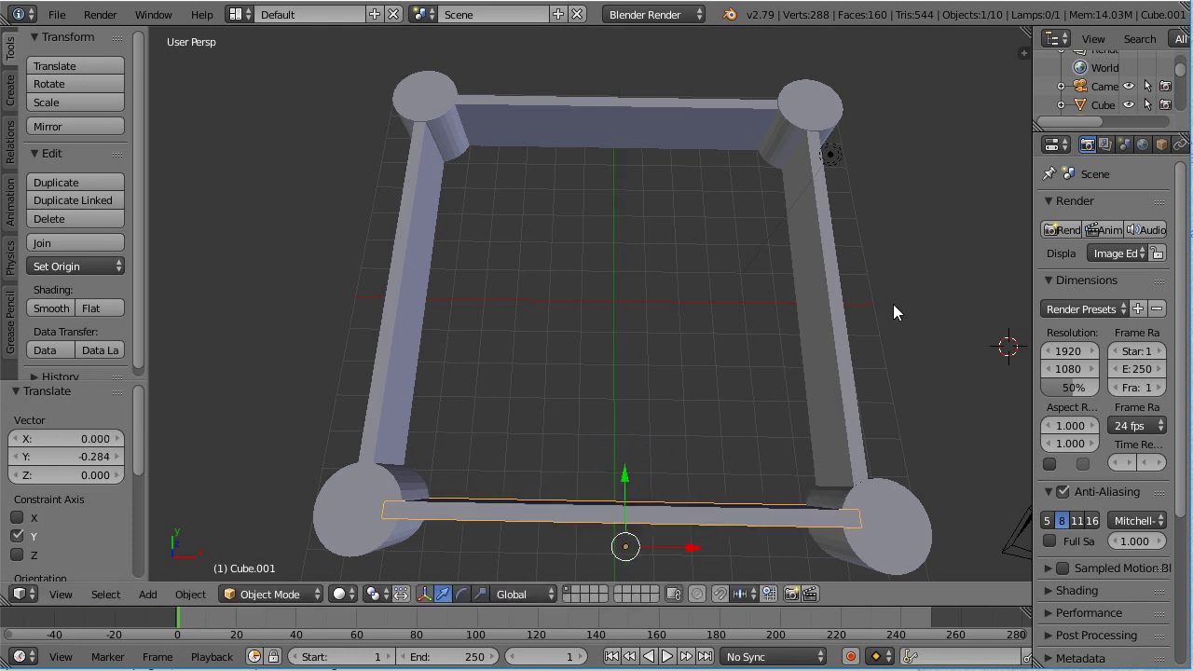
pyautogui.moveTo(947, 325); pyautogui.dragTo(715, 403, button='middle')
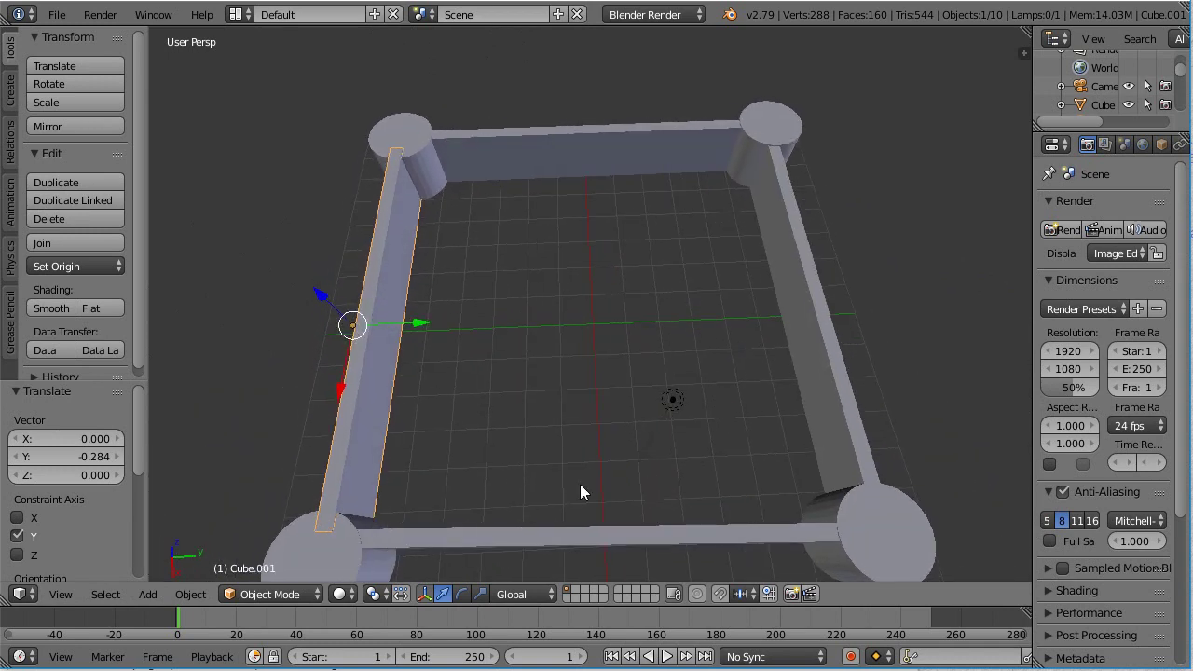
pyautogui.moveTo(599, 452); pyautogui.dragTo(705, 338, button='middle')
pyautogui.moveTo(719, 331); pyautogui.dragTo(756, 315, button='middle')
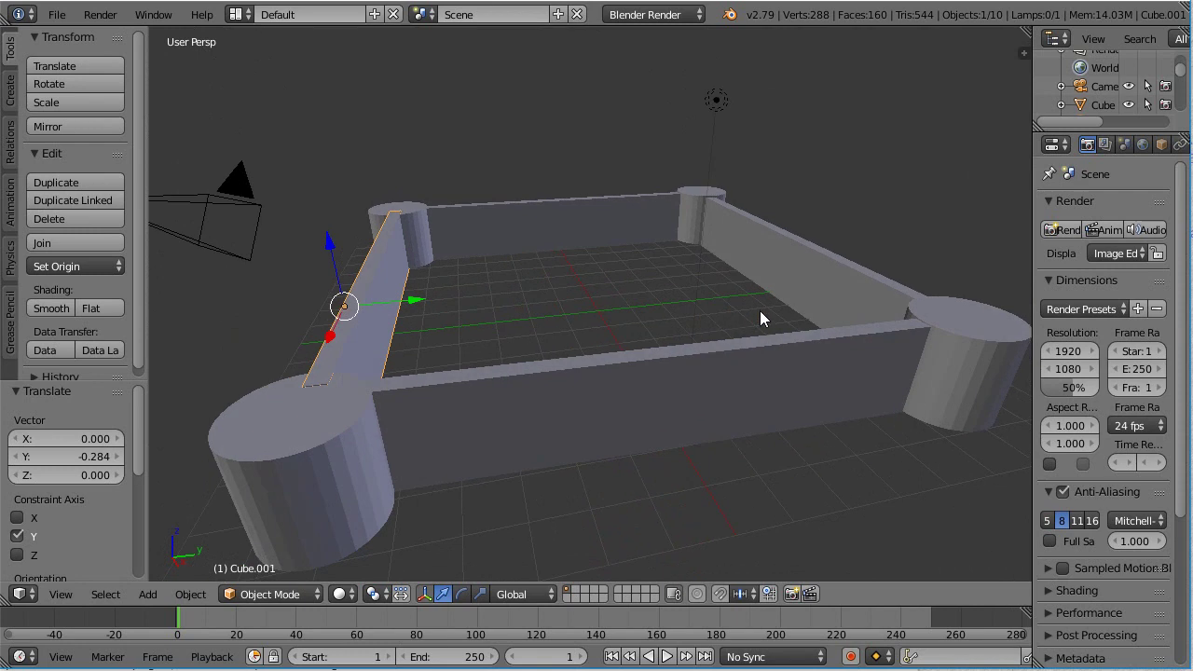
# Step: Save the castle .blend file with the File menu's Save command
pyautogui.click(57, 14)
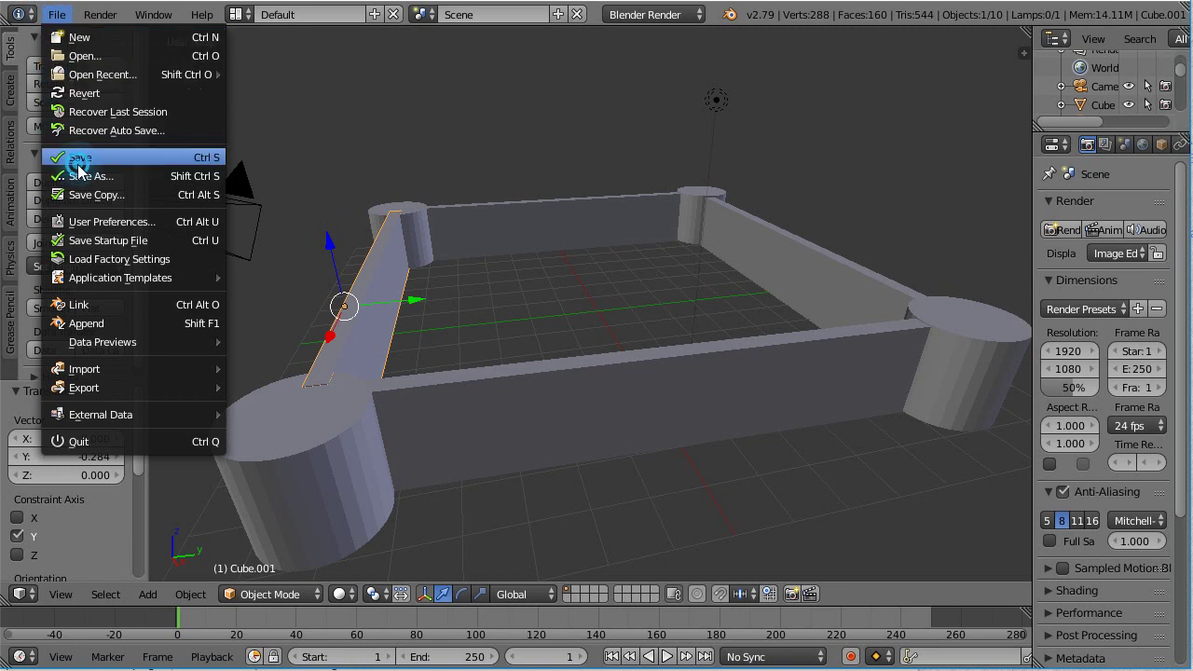